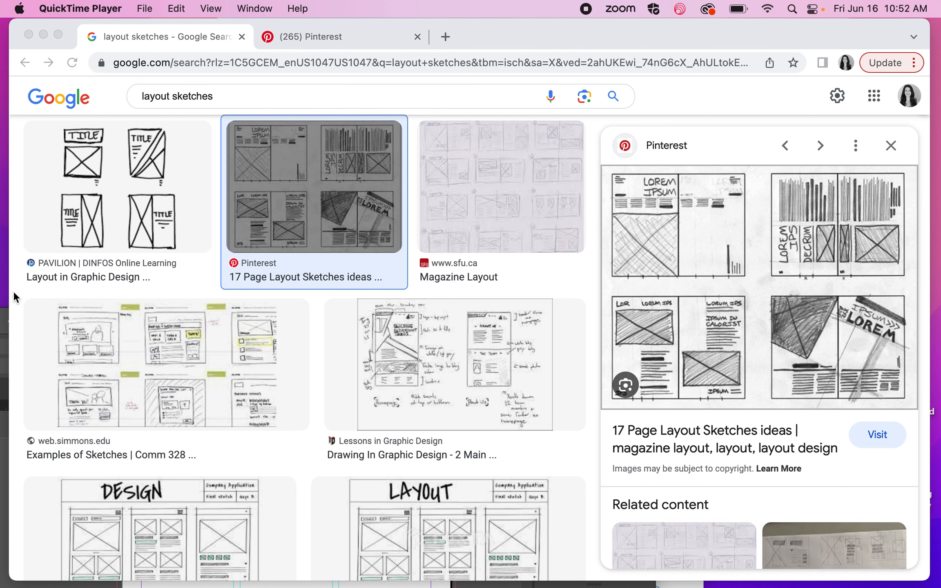
# Close the enlarged Pinterest preview and browse the layout sketches image results.
pyautogui.scroll(-3, 43, 356)
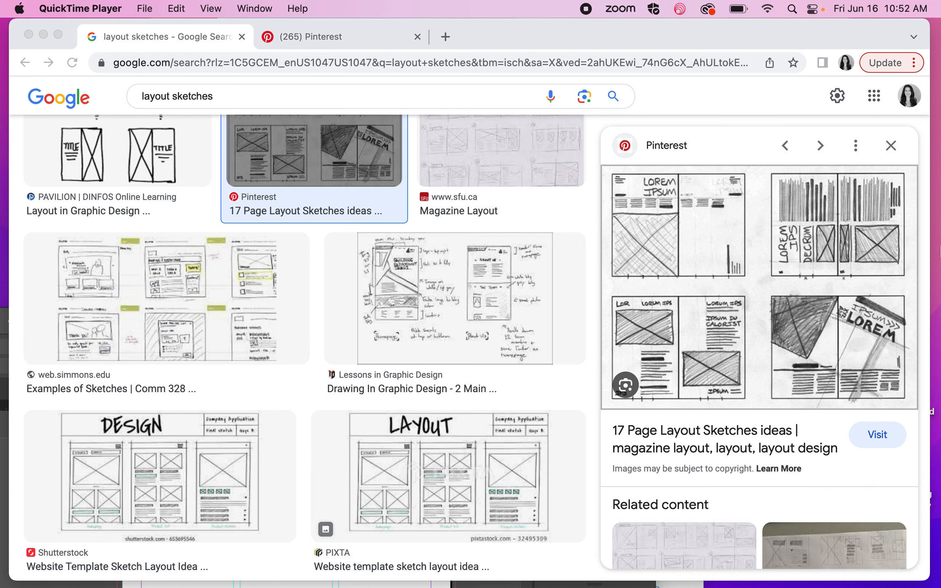
pyautogui.click(893, 148)
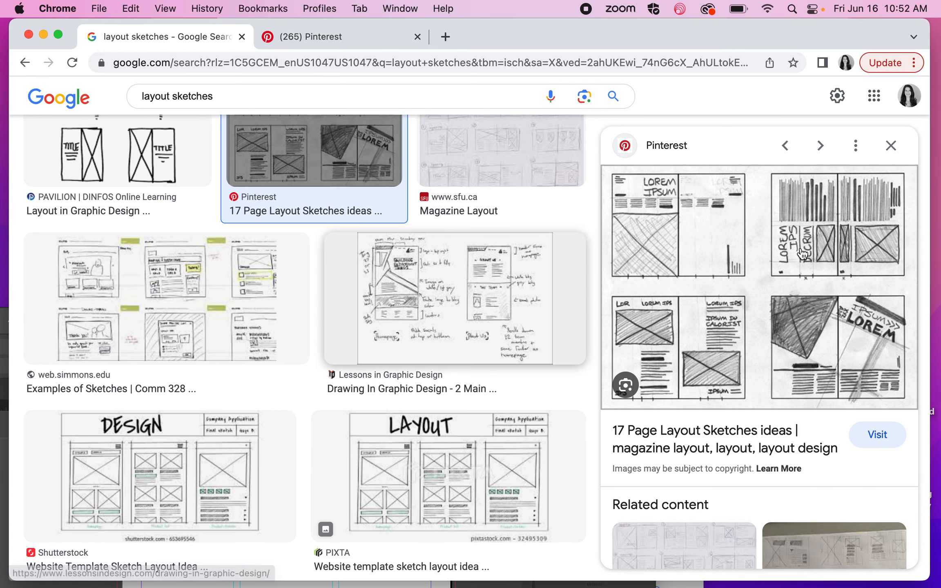
pyautogui.click(891, 147)
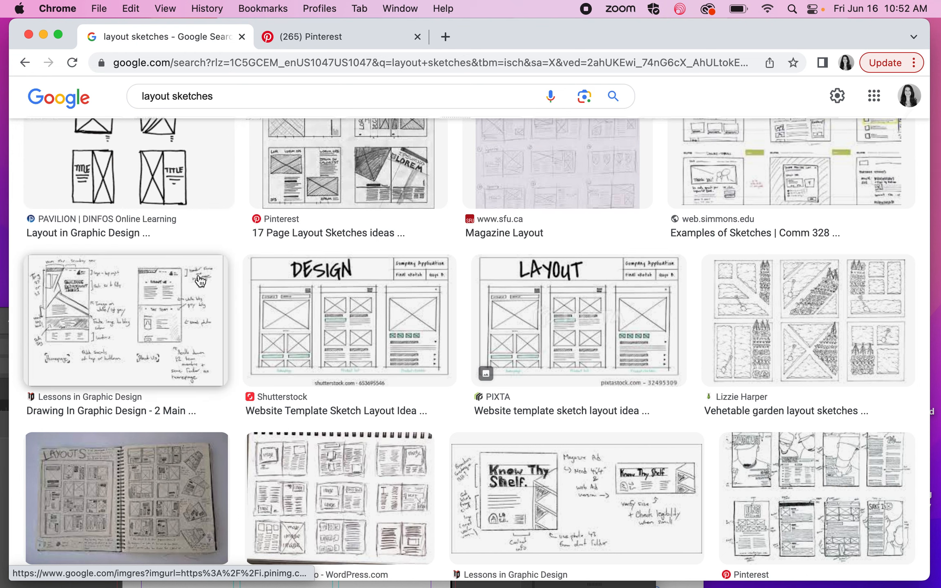
pyautogui.scroll(-3, 430, 441)
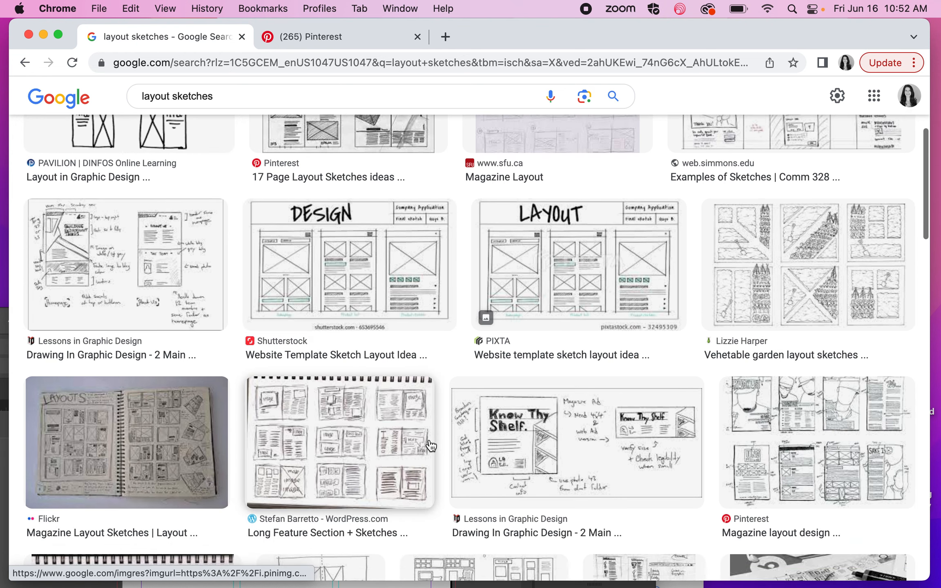
pyautogui.scroll(-2, 431, 445)
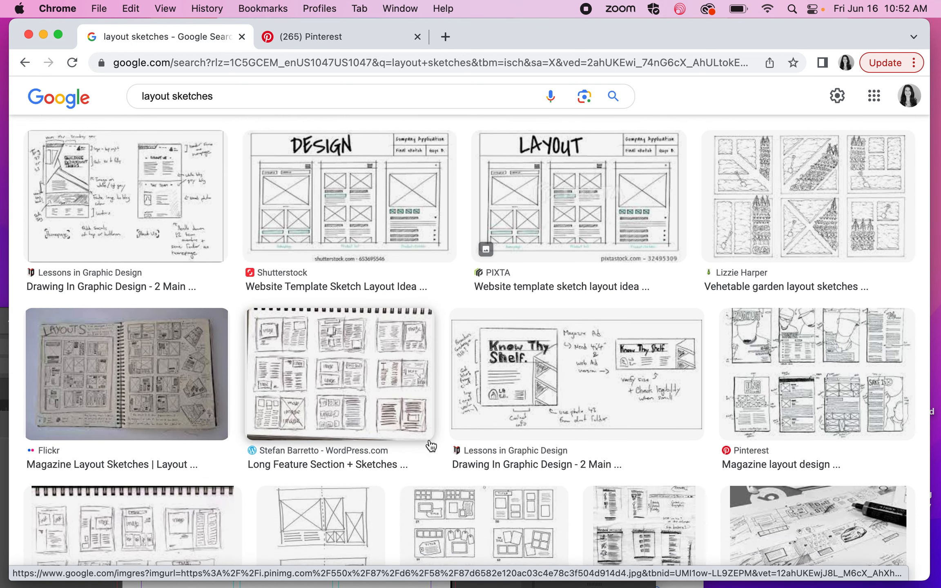
pyautogui.scroll(7, 431, 446)
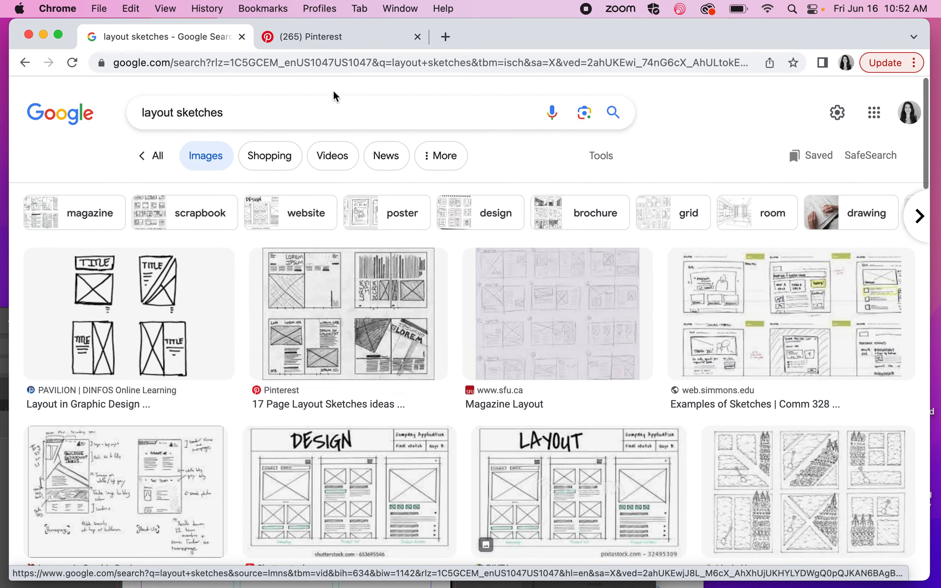
# Compare the layout sketch pin open on Pinterest with the Google layout sketches image results.
pyautogui.click(317, 38)
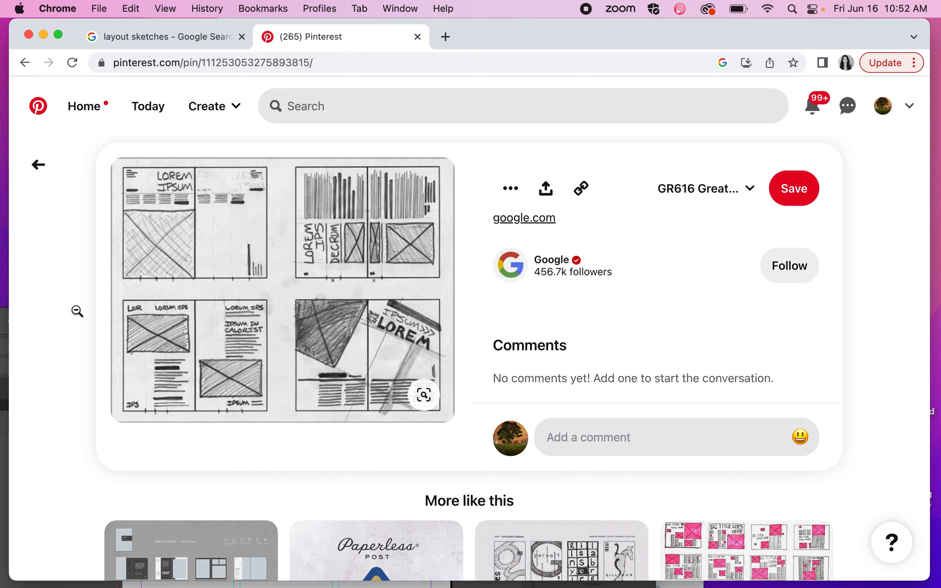
pyautogui.click(156, 38)
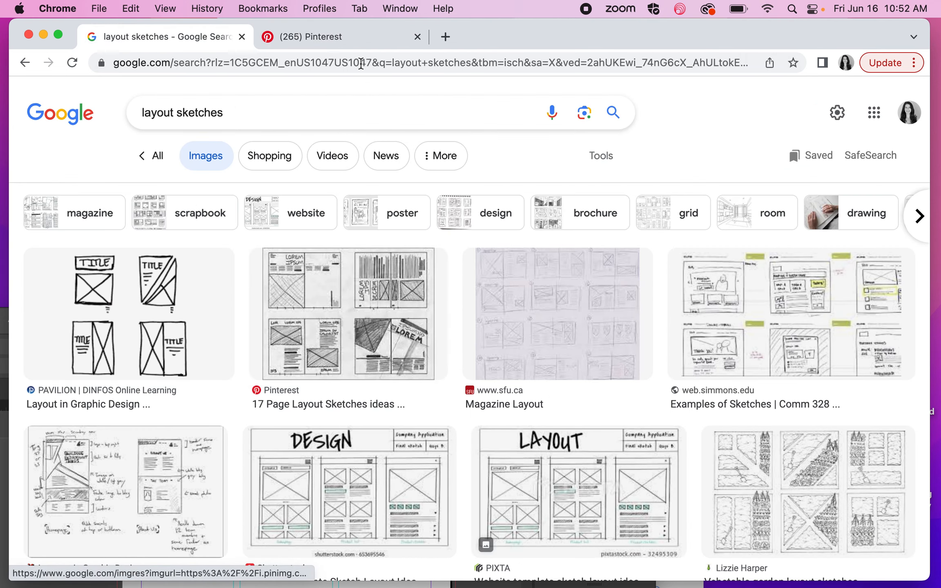
pyautogui.click(354, 41)
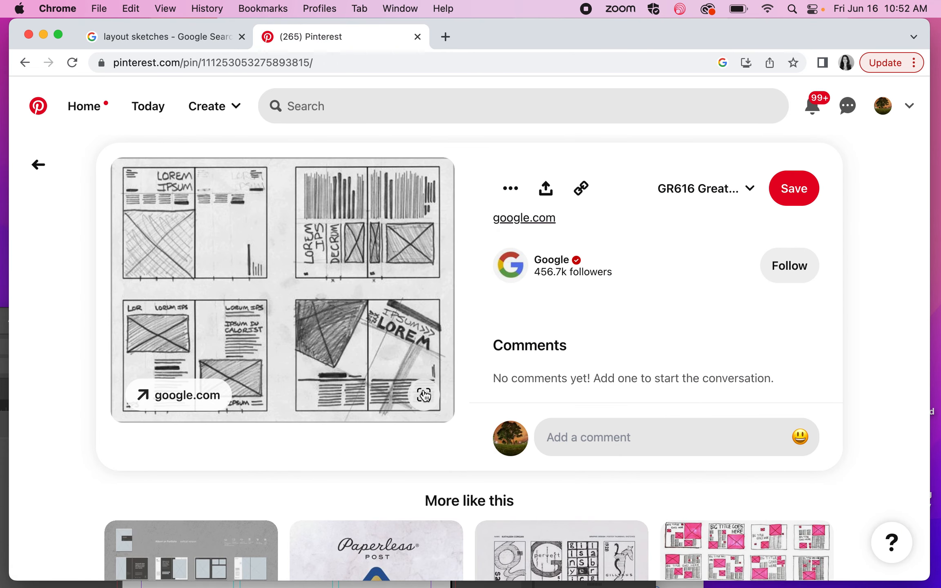
pyautogui.click(175, 35)
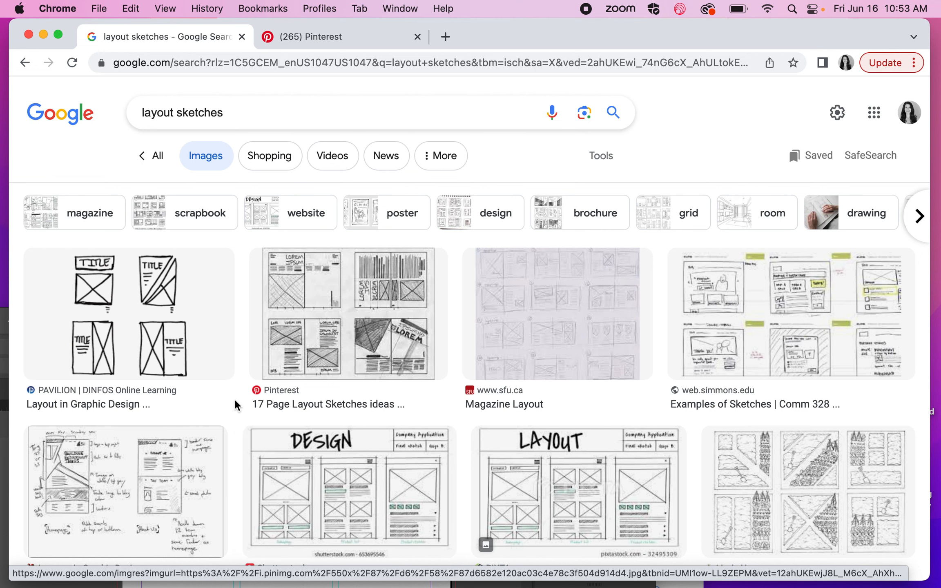
pyautogui.scroll(-2, 253, 414)
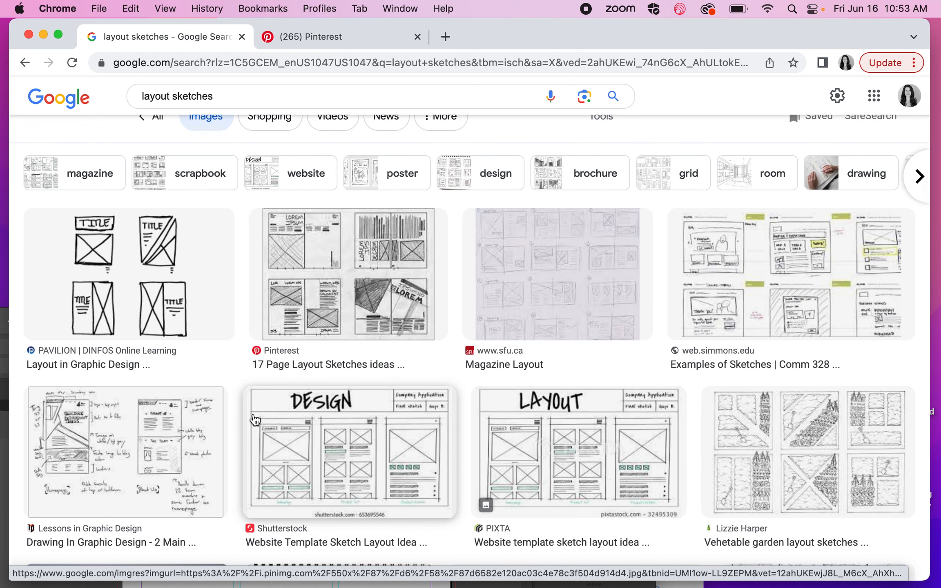
pyautogui.scroll(-2, 255, 418)
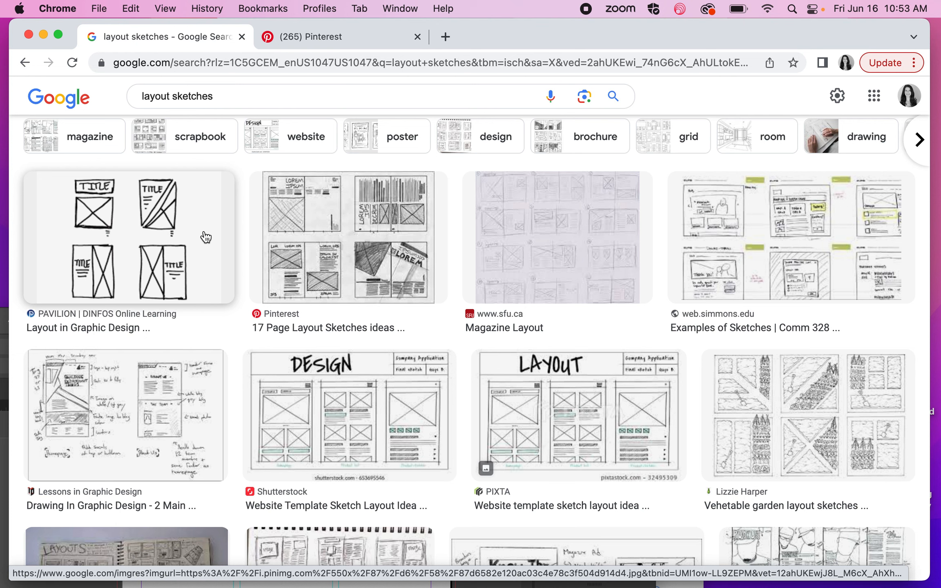
# Switch to InDesign, enlarge its window and show page 1 of GRIDS.indd in full.
pyautogui.moveTo(417, 586)
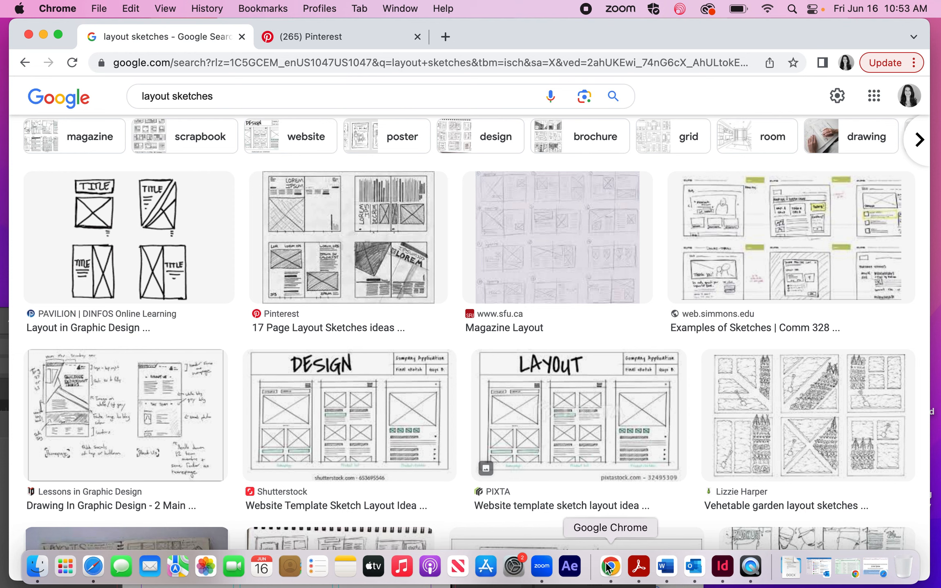
pyautogui.click(723, 566)
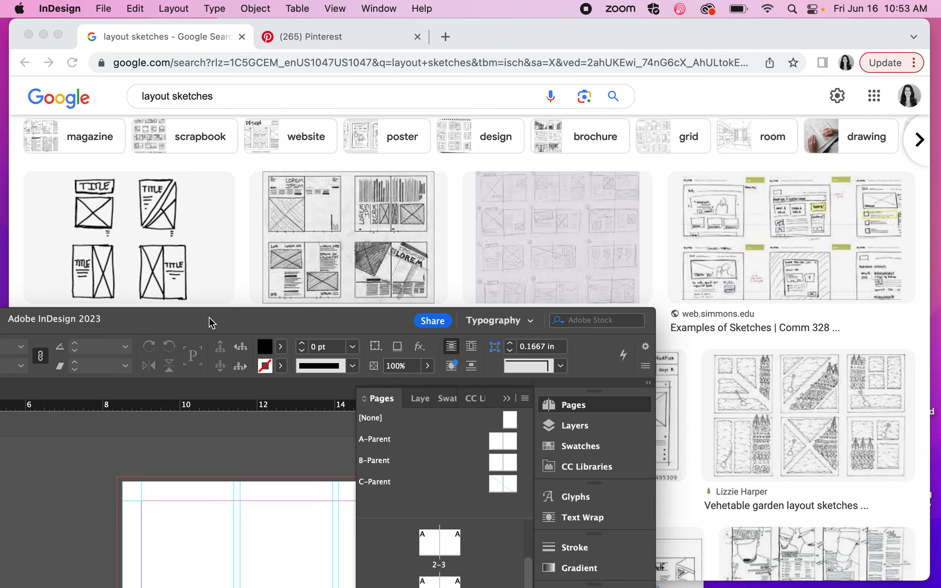
pyautogui.doubleClick(209, 317)
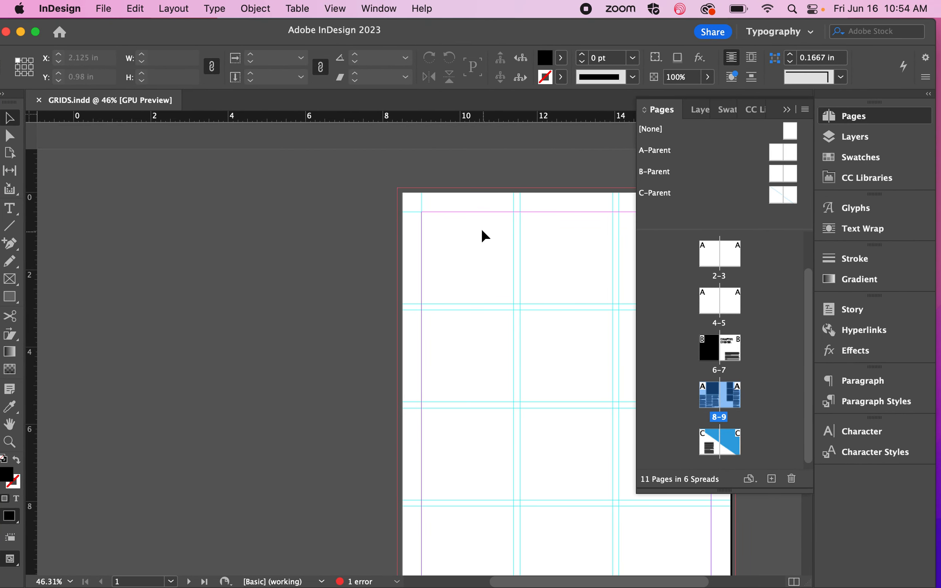
pyautogui.hscroll(5, 418, 204)
pyautogui.scroll(-1, 418, 204)
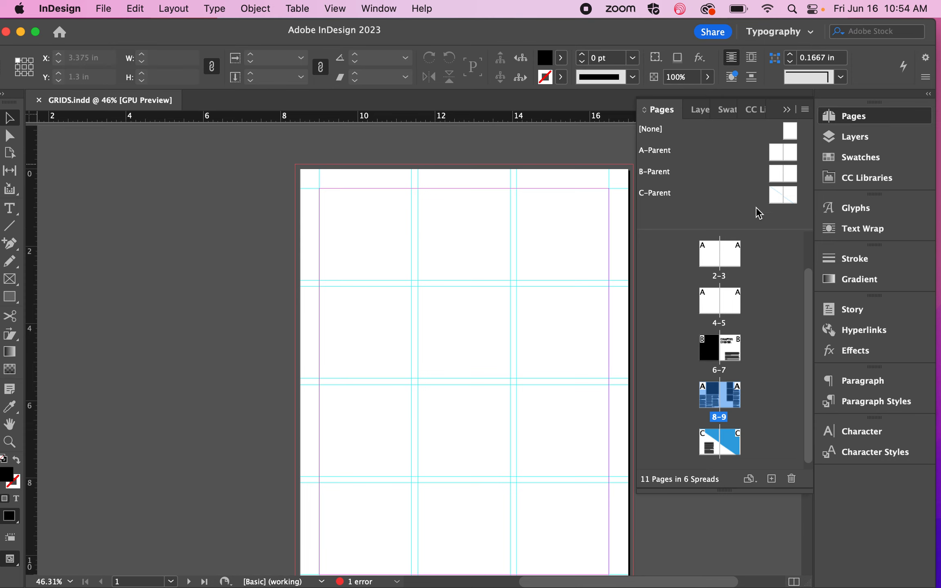
pyautogui.hscroll(4, 470, 236)
pyautogui.scroll(-2, 470, 236)
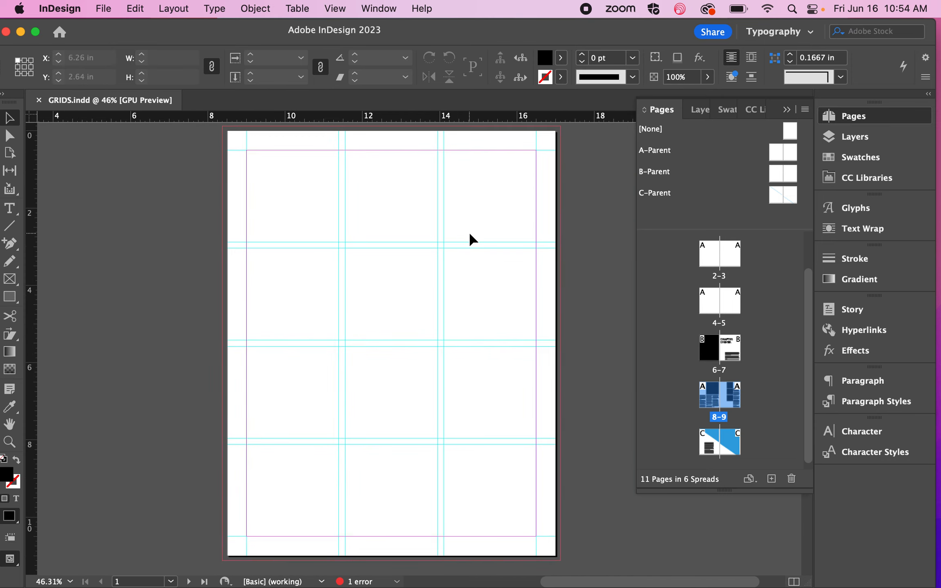
pyautogui.click(631, 271)
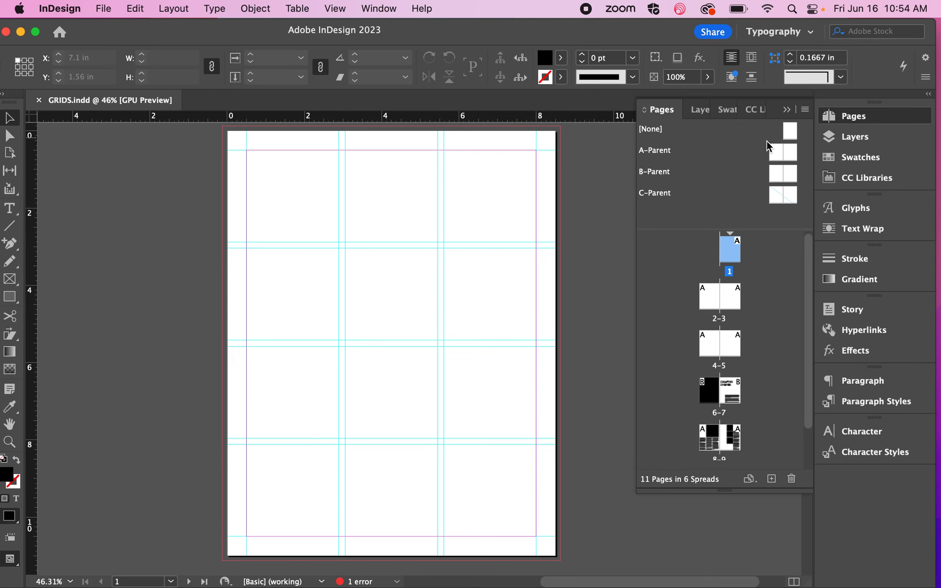
# Open the A-Parent spread and select the uppermost pair of row guides on its left page.
pyautogui.doubleClick(773, 162)
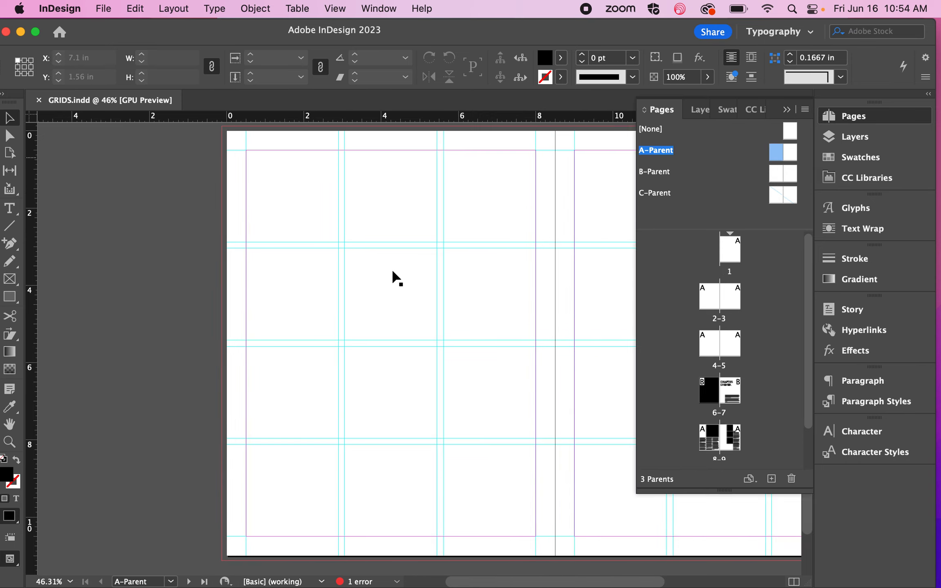
pyautogui.hscroll(5, 340, 291)
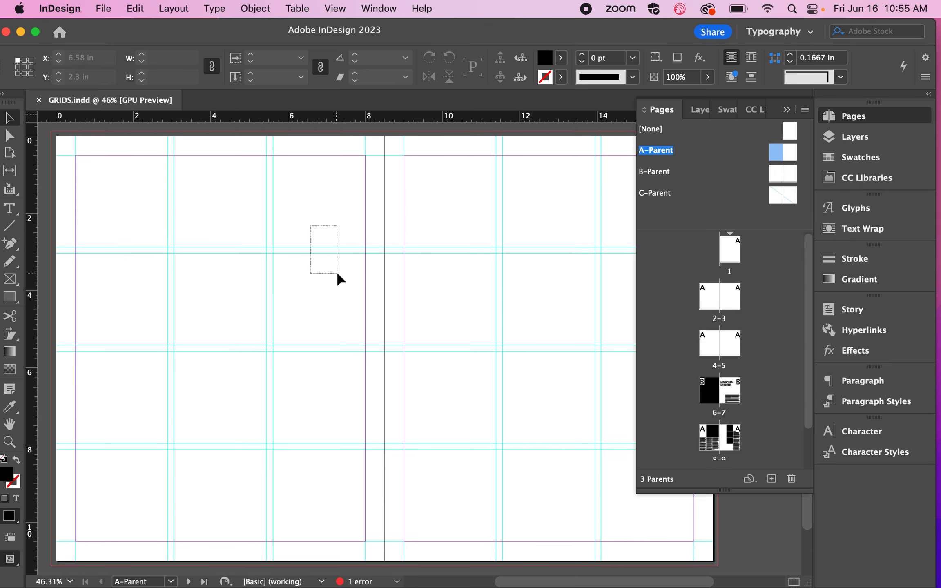
pyautogui.moveTo(337, 271); pyautogui.dragTo(337, 272)
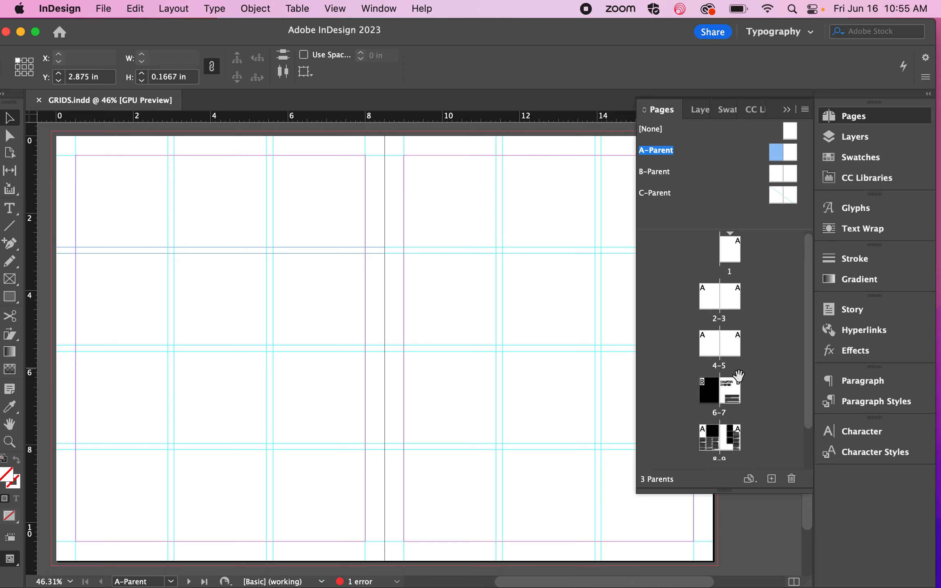
# Open document spread 2-3 and examine the grid it takes from the A-Parent.
pyautogui.click(704, 298)
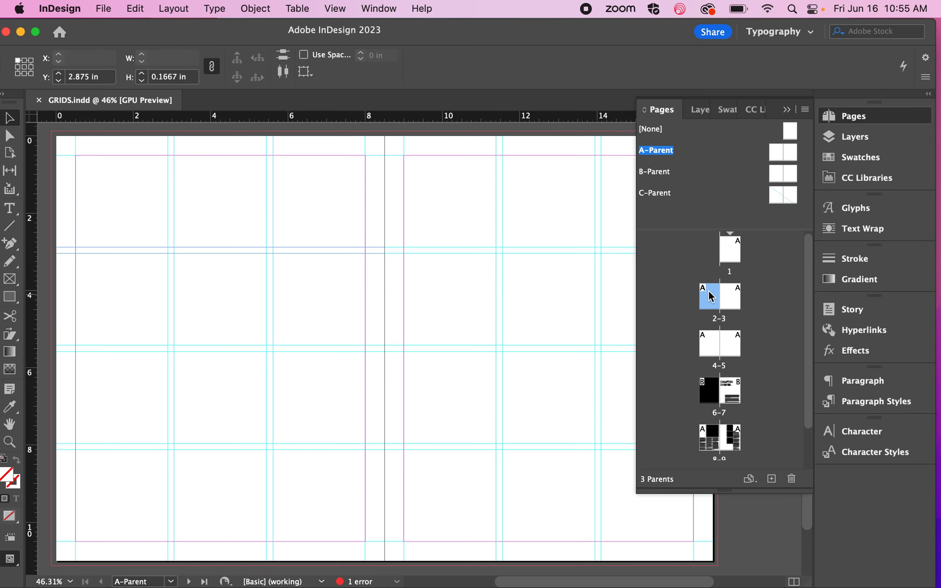
pyautogui.doubleClick(707, 300)
pyautogui.hscroll(5, 529, 296)
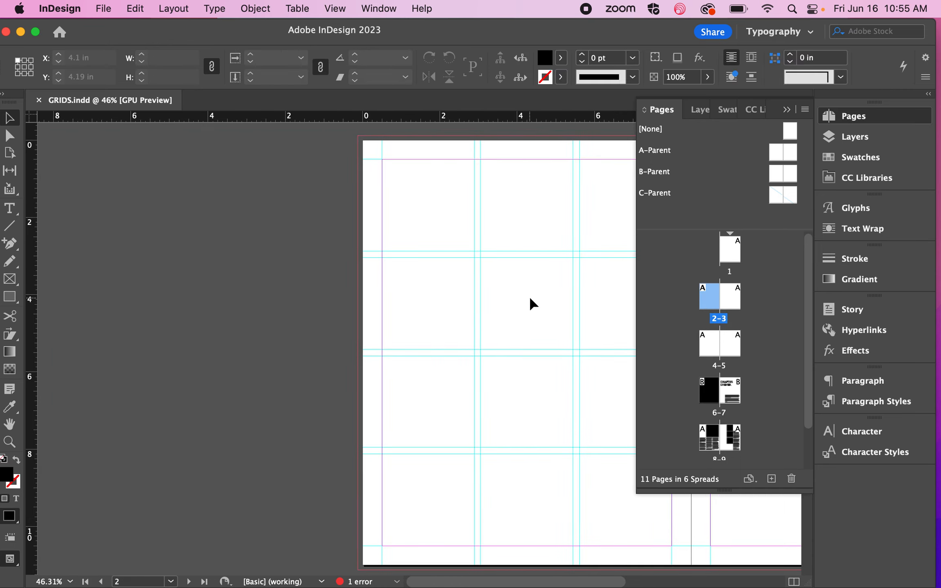
pyautogui.hscroll(3, 530, 299)
pyautogui.hscroll(2, 529, 296)
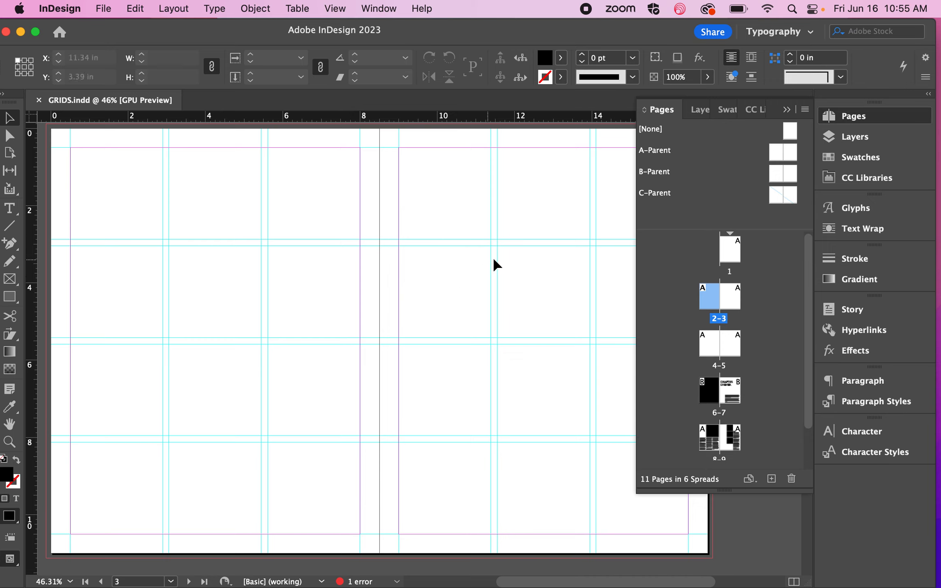
# On the A-Parent's right page, move the uppermost pair of row guides up to Y 2.3125 in.
pyautogui.doubleClick(774, 151)
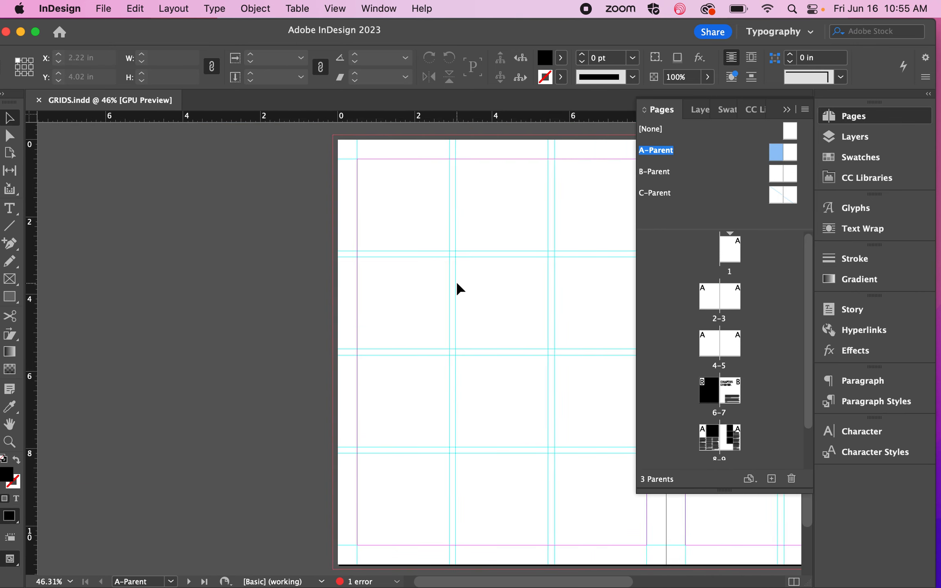
pyautogui.hscroll(6, 457, 283)
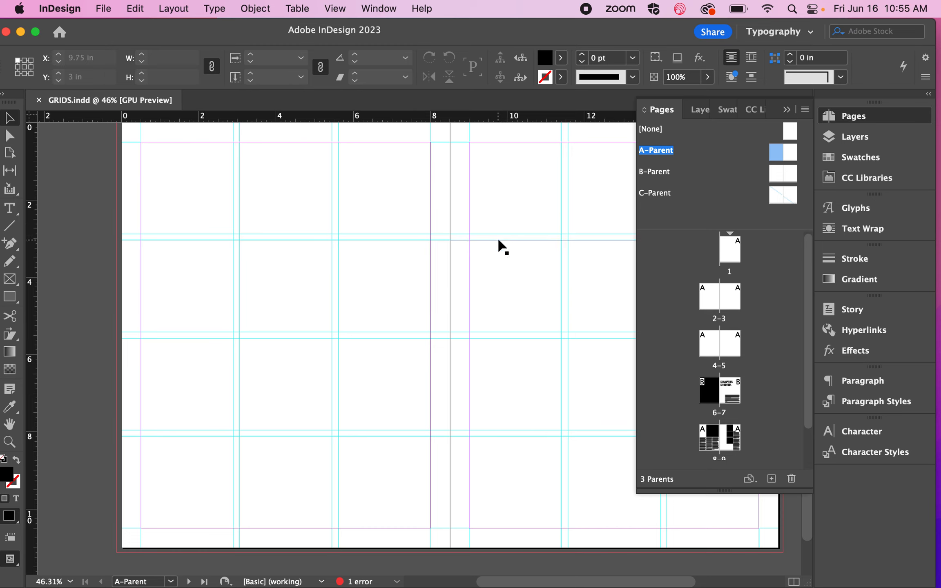
pyautogui.moveTo(495, 211); pyautogui.dragTo(524, 257)
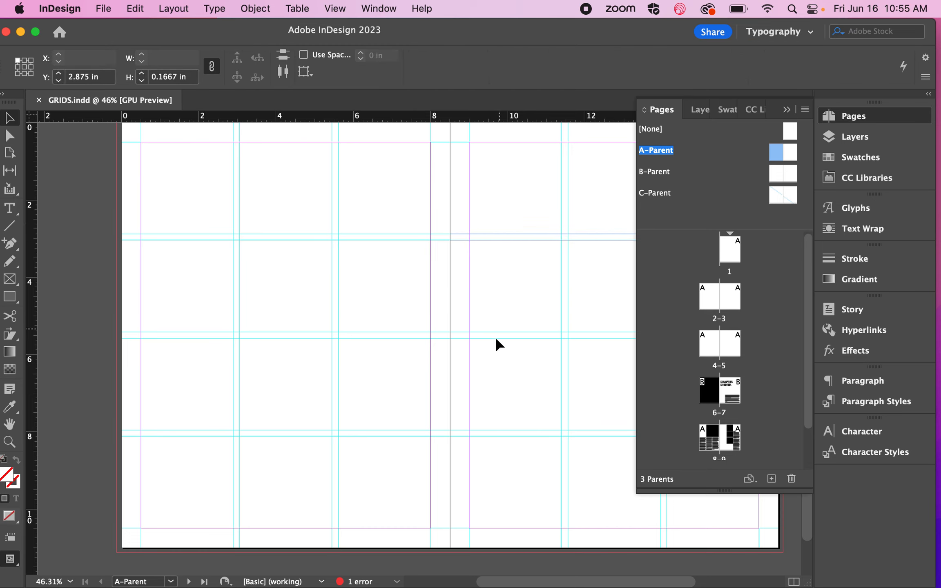
pyautogui.moveTo(492, 240); pyautogui.dragTo(488, 213)
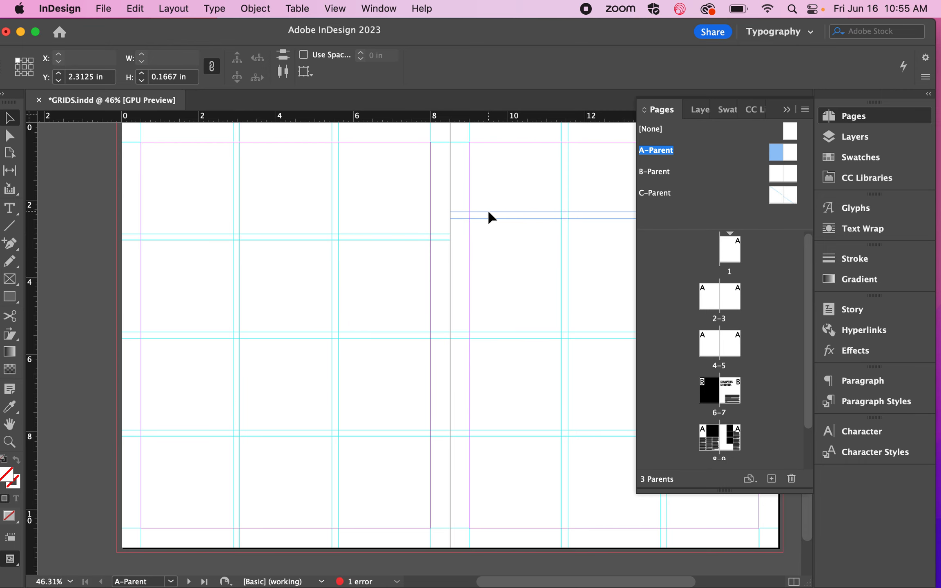
# Check the shifted guides on spread 2-3, undo the guide move on the A-Parent and deselect the guides.
pyautogui.doubleClick(710, 302)
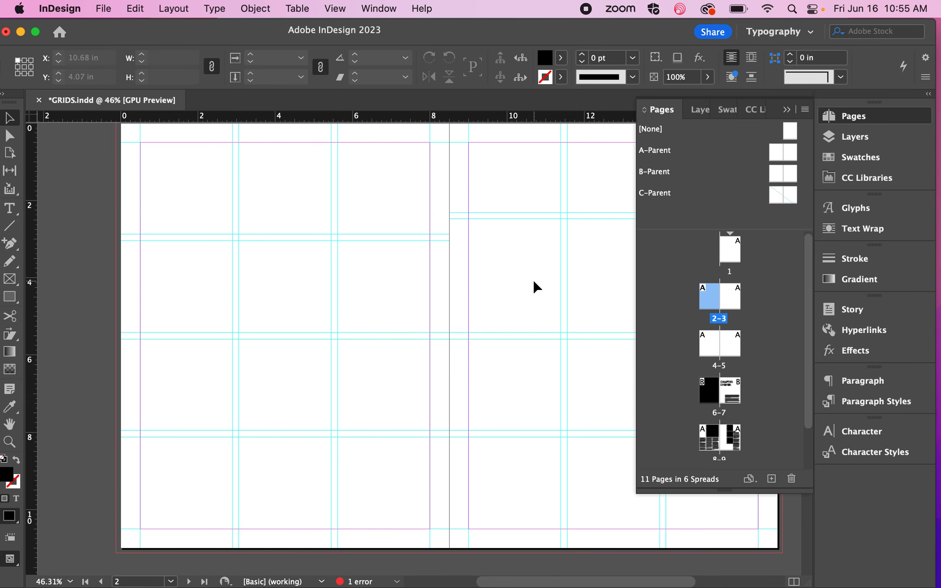
pyautogui.press('super+z')
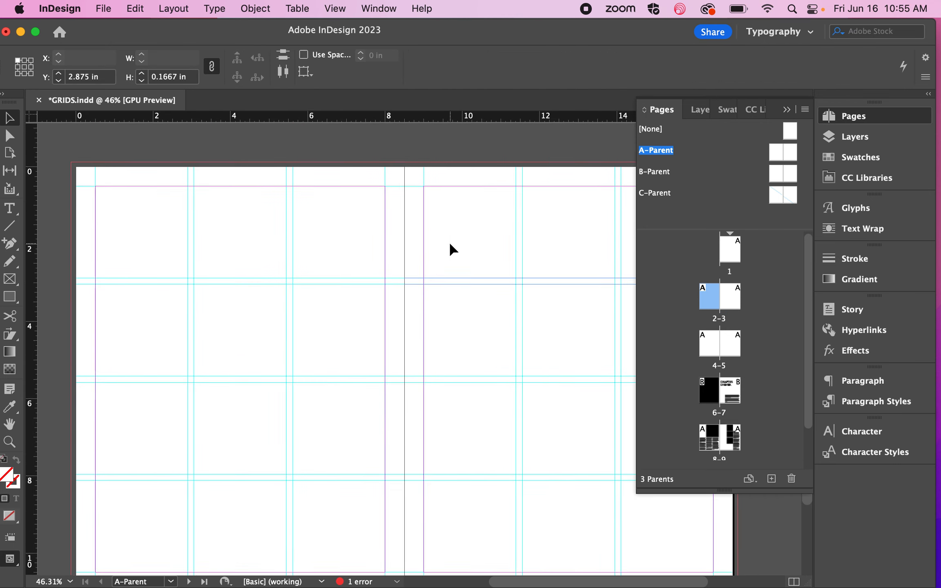
pyautogui.scroll(-2, 450, 245)
pyautogui.hscroll(1, 450, 244)
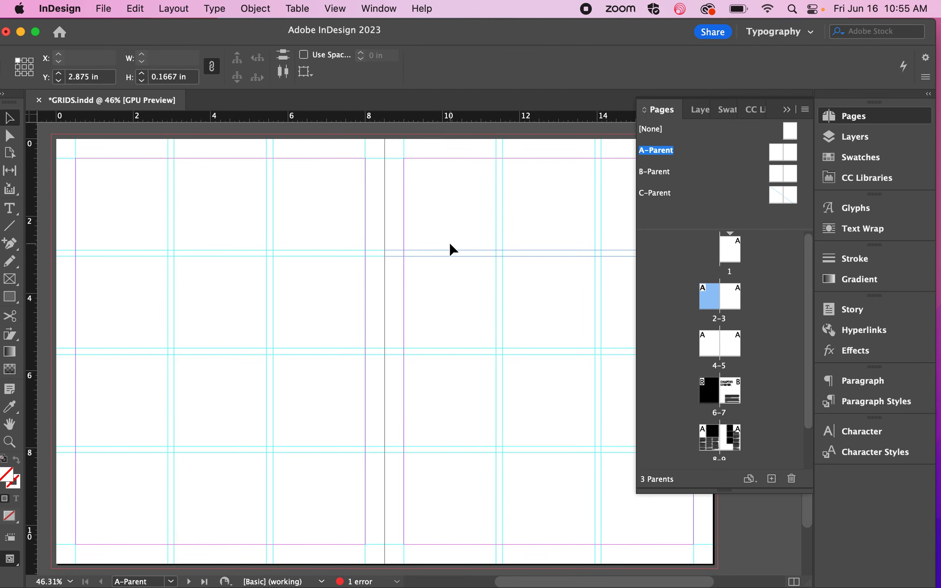
pyautogui.click(439, 265)
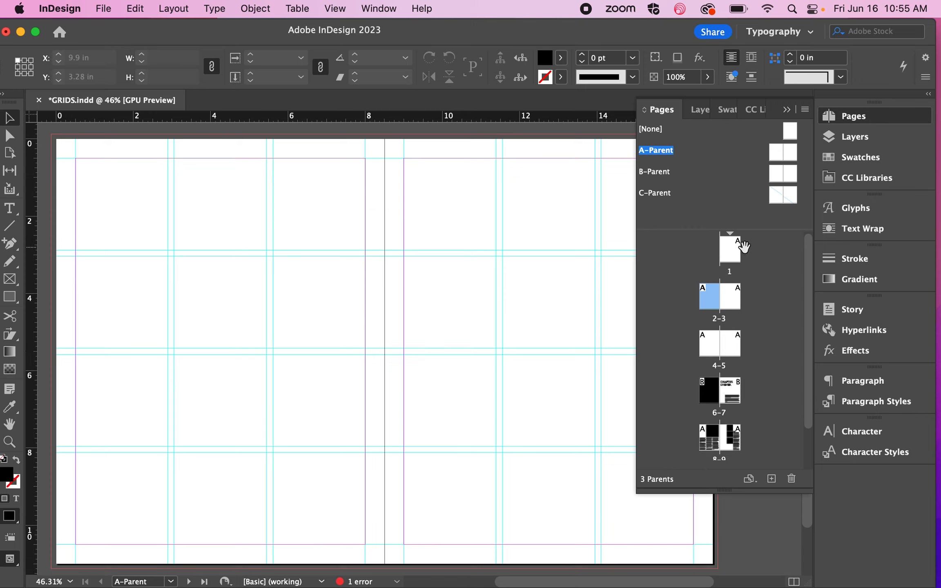
# Open document spread 2-3 again and examine the A-Parent grid through to spread 4-5.
pyautogui.scroll(-1, 470, 297)
pyautogui.scroll(5, 469, 291)
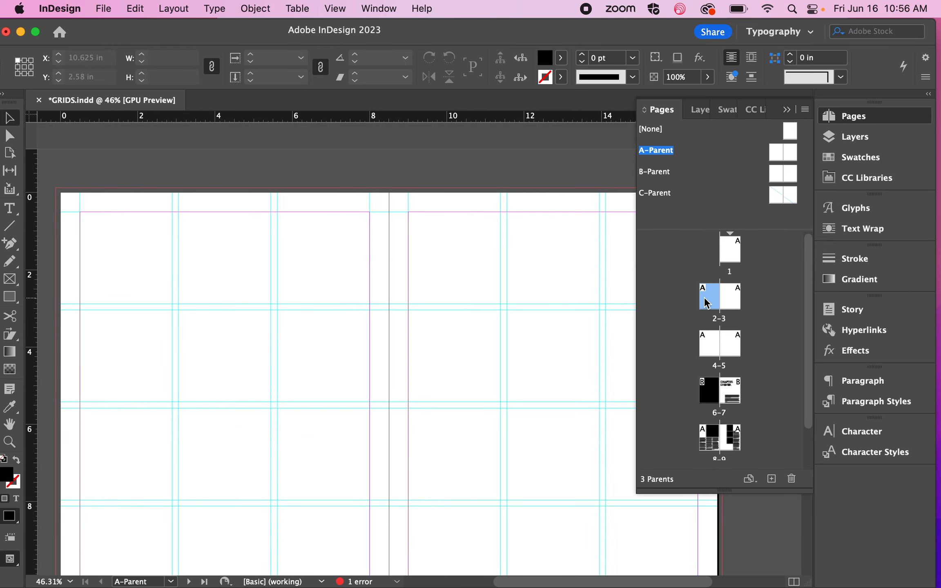
pyautogui.doubleClick(707, 303)
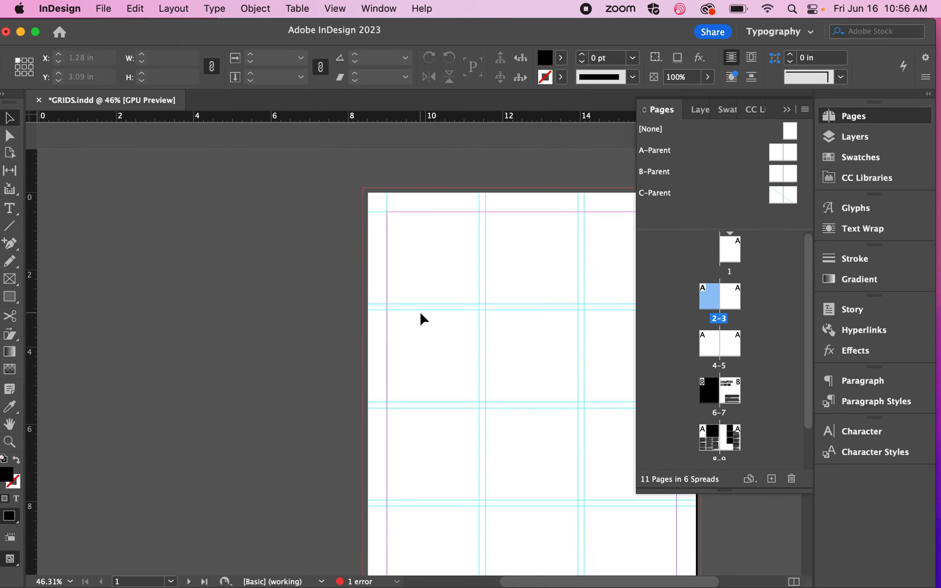
pyautogui.scroll(-10, 517, 333)
pyautogui.scroll(-10, 516, 333)
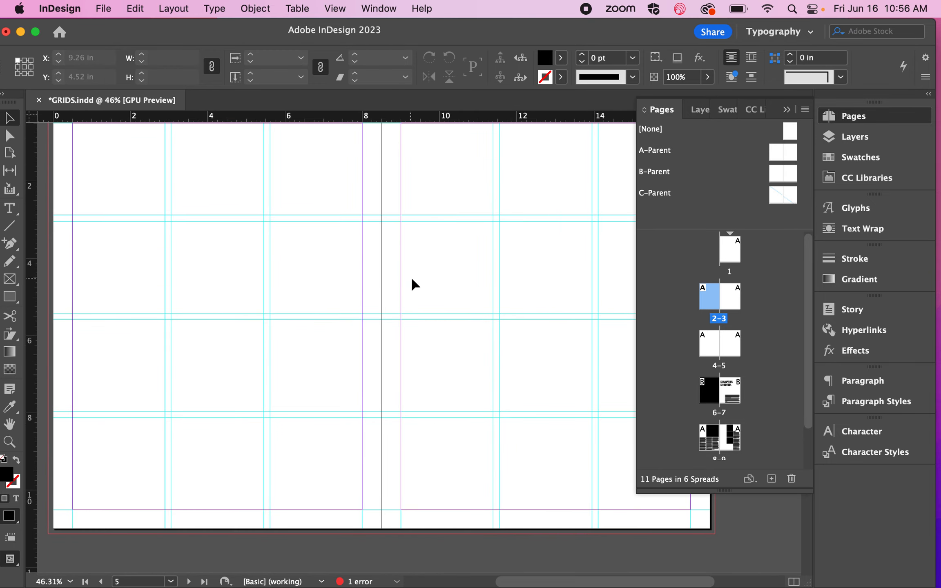
# Go to the chapter opener spread 6-7 and open its B-Parent to examine the grid guides.
pyautogui.scroll(-10, 413, 283)
pyautogui.scroll(-2, 413, 284)
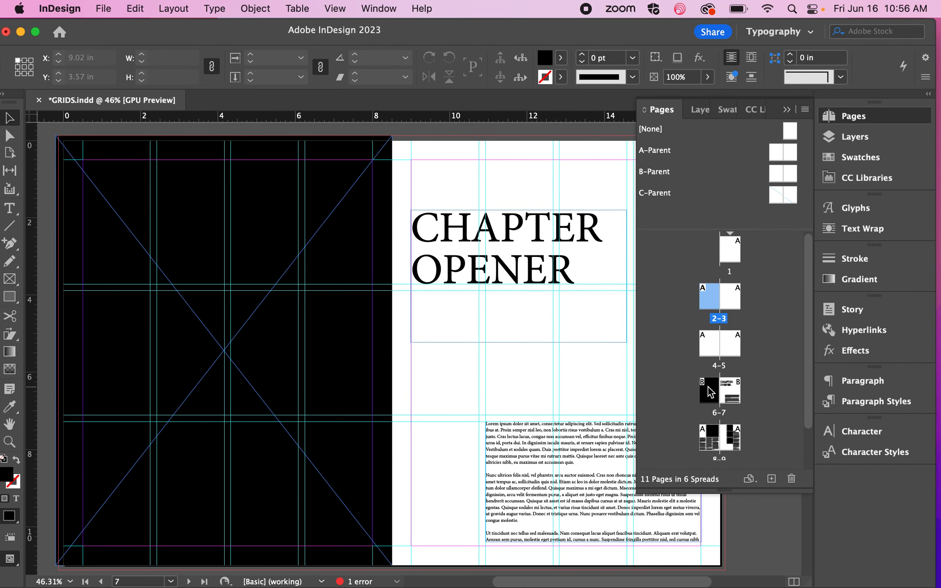
pyautogui.click(709, 393)
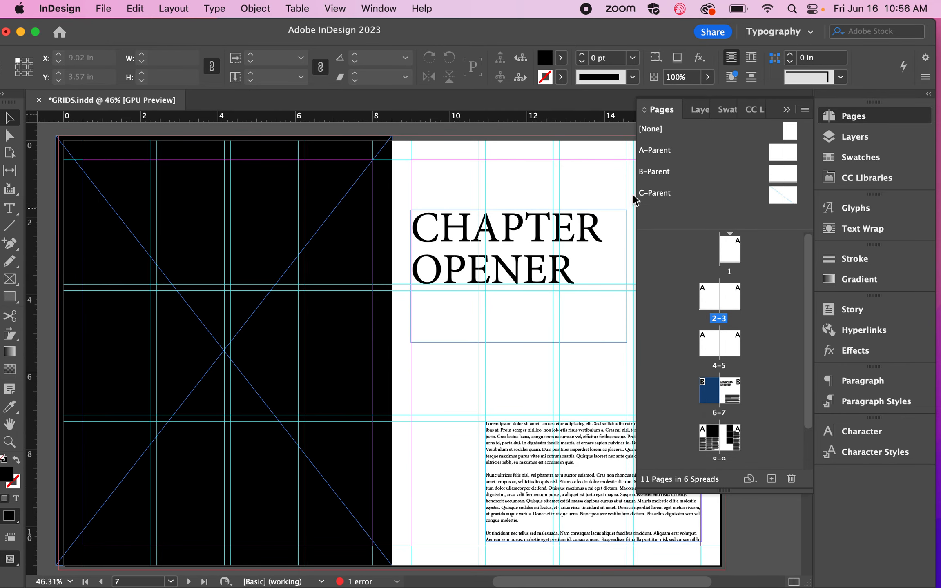
pyautogui.doubleClick(778, 179)
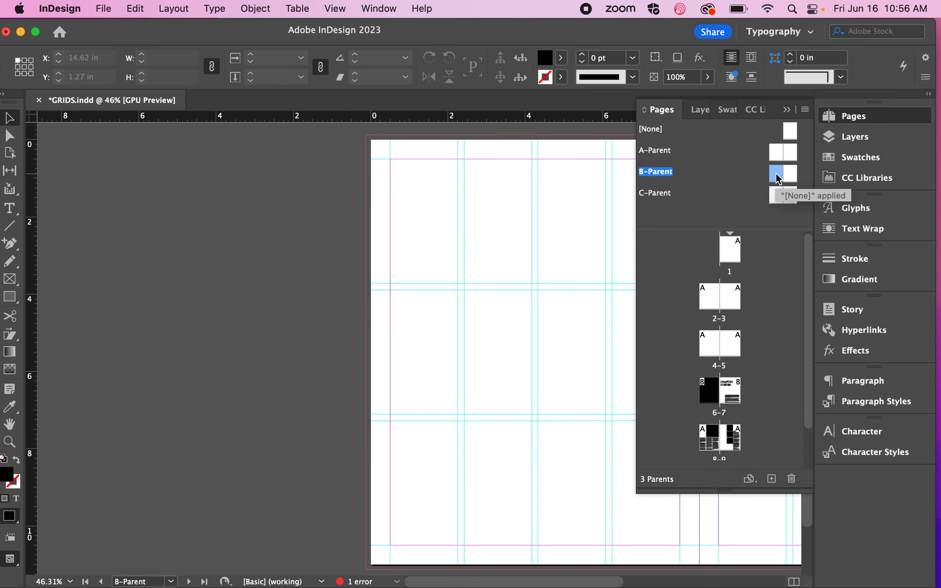
pyautogui.hscroll(10, 435, 311)
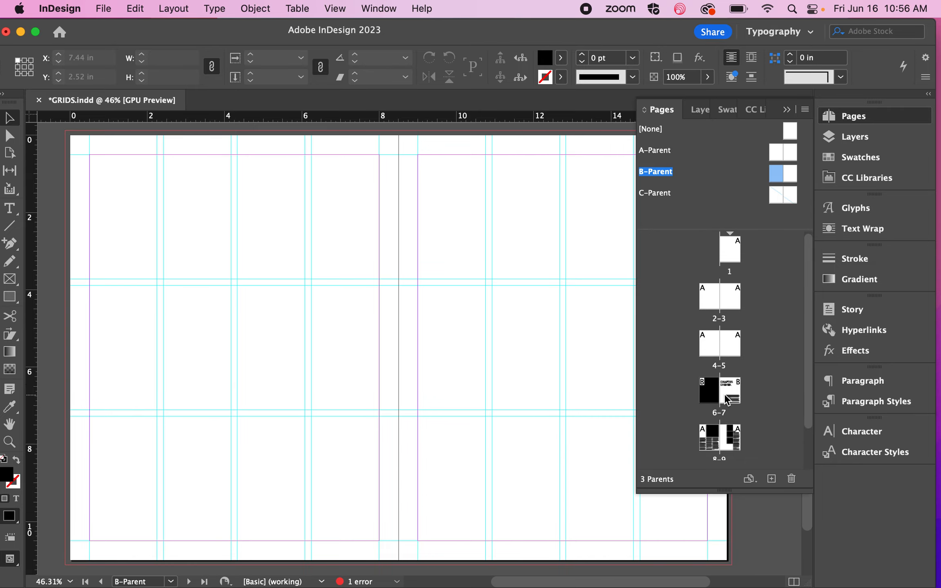
# Open document spread 6-7 again and examine how the B-Parent grid carries over to both pages.
pyautogui.doubleClick(707, 395)
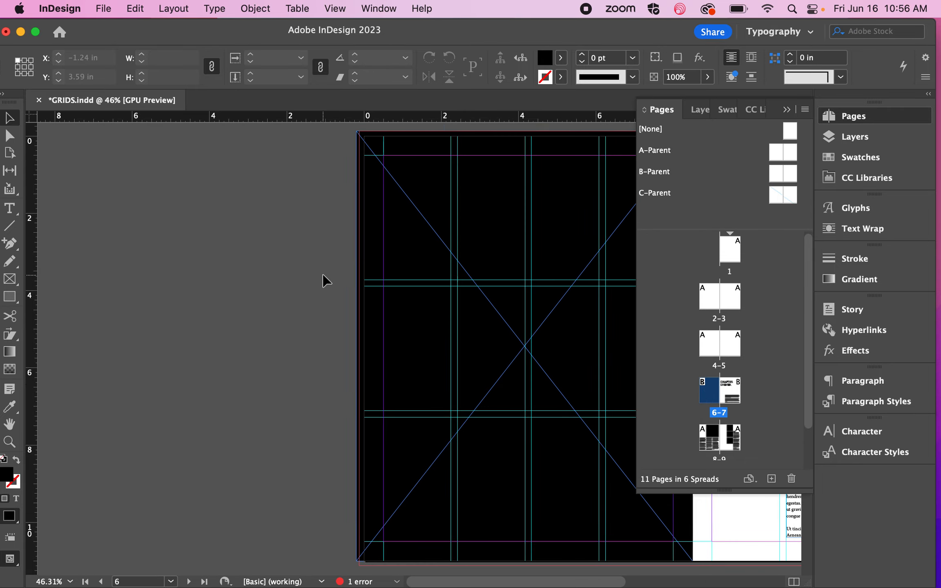
pyautogui.hscroll(-3, 324, 276)
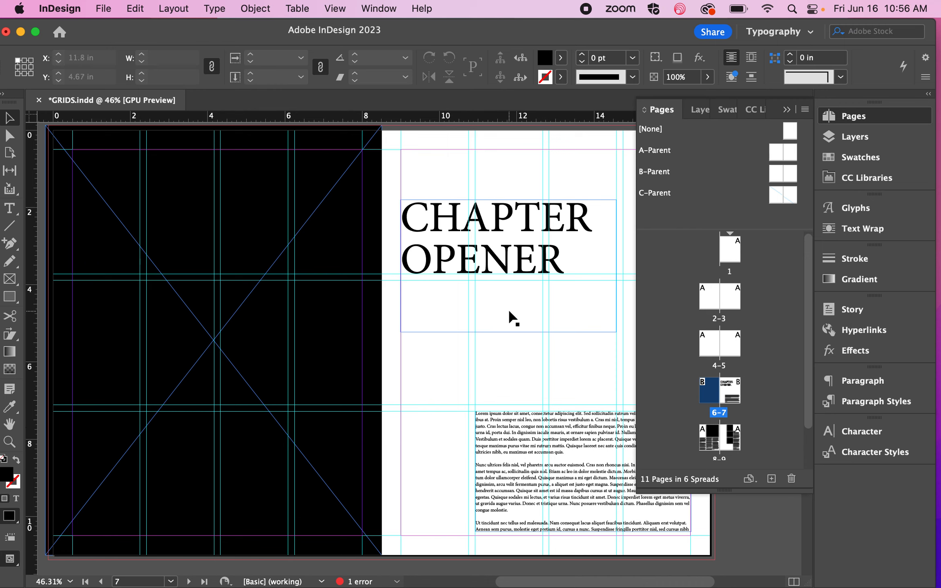
pyautogui.click(771, 171)
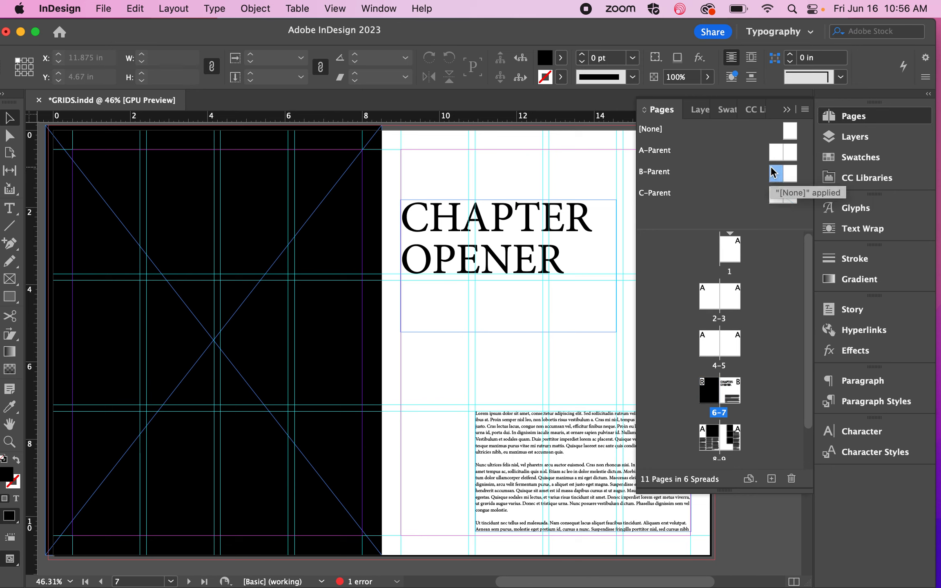
pyautogui.scroll(1, 418, 429)
pyautogui.hscroll(-1, 418, 429)
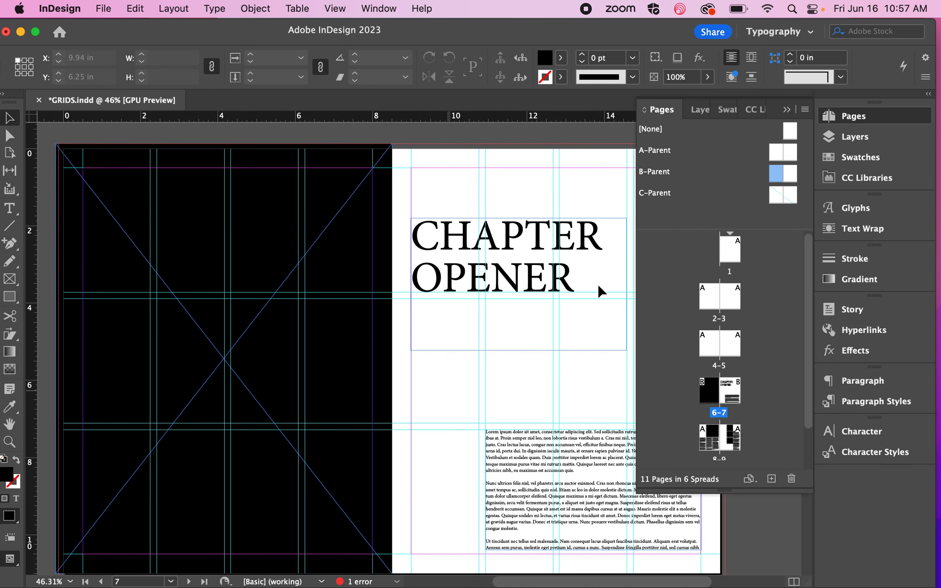
# Collapse the page overview and compare spread 6-7 in preview mode and with its guides showing.
pyautogui.click(787, 109)
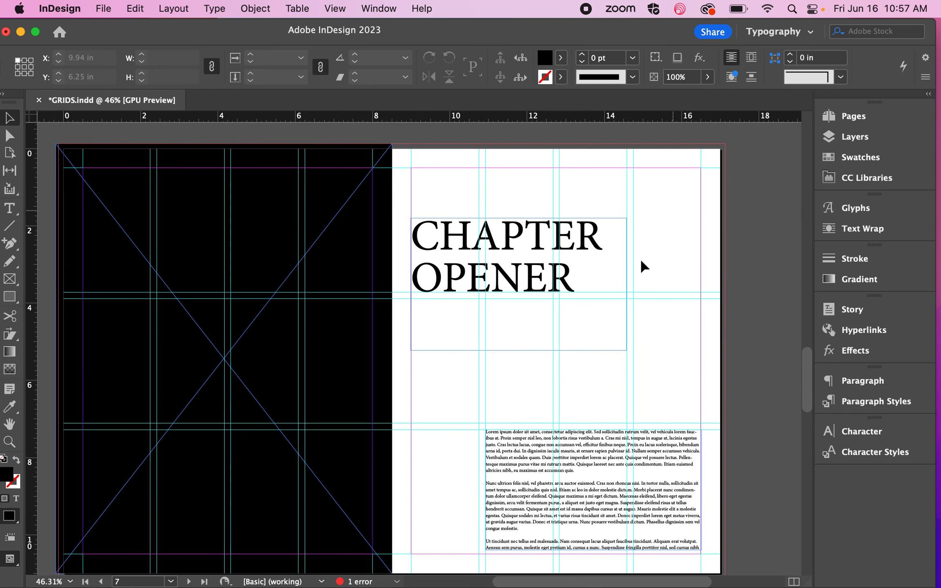
pyautogui.scroll(-1, 747, 285)
pyautogui.hscroll(-1, 746, 285)
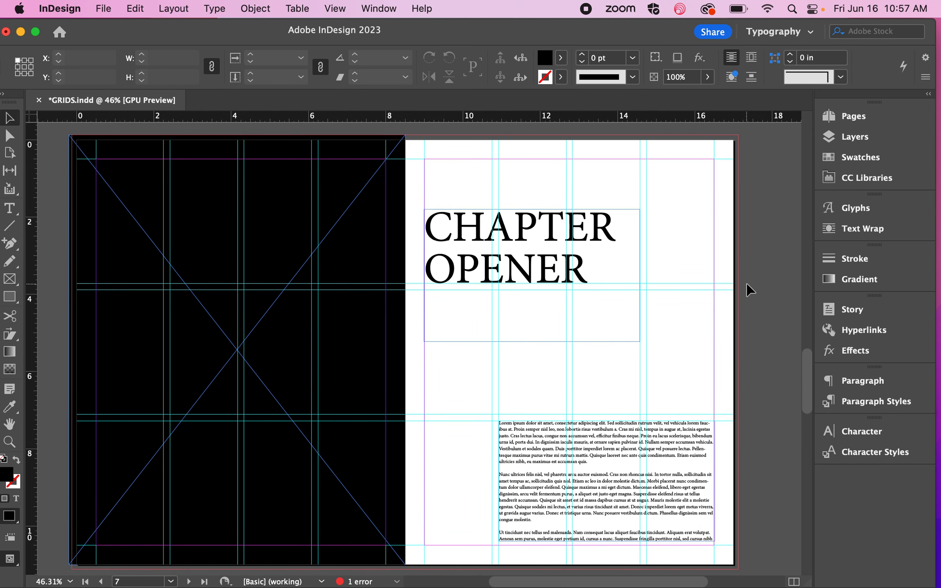
pyautogui.press('w')
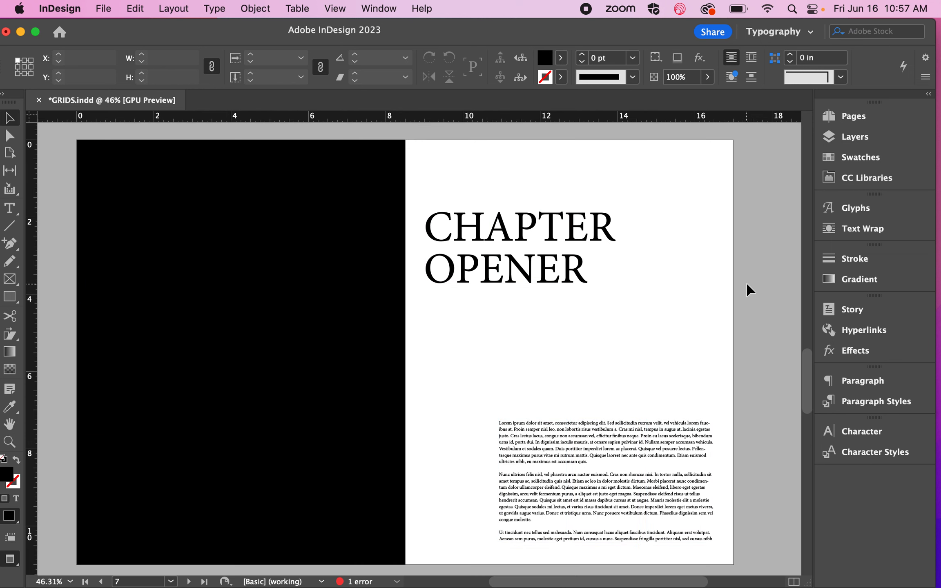
pyautogui.press('w')
pyautogui.press('w')
pyautogui.press('w')
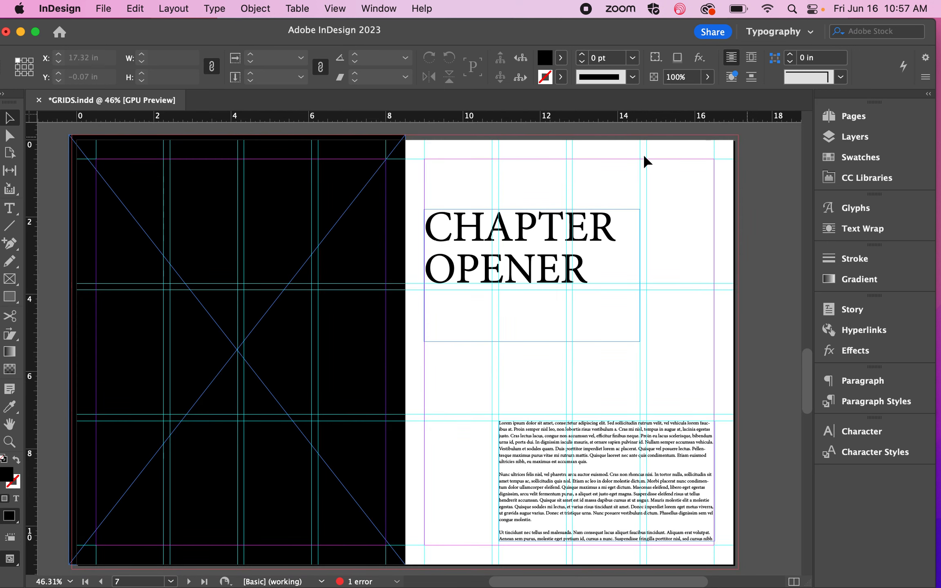
# Shorten the CHAPTER OPENER text frame so its lower edge sits just below the first pair of row guides, and deselect it.
pyautogui.click(547, 342)
pyautogui.moveTo(532, 342); pyautogui.dragTo(534, 300)
pyautogui.click(533, 321)
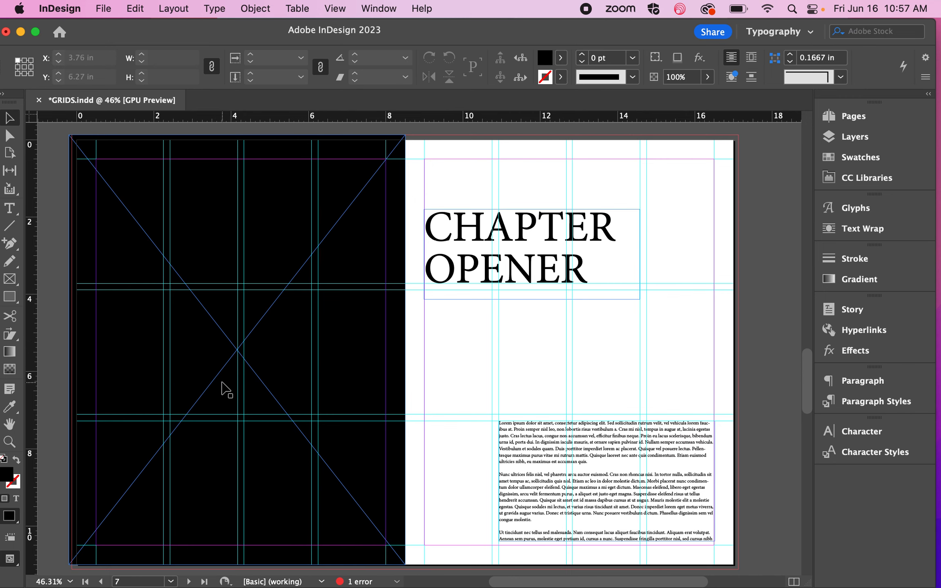
# Examine spread 8-9, its applied parent page and its layout with the guides hidden in preview mode.
pyautogui.scroll(-10, 458, 380)
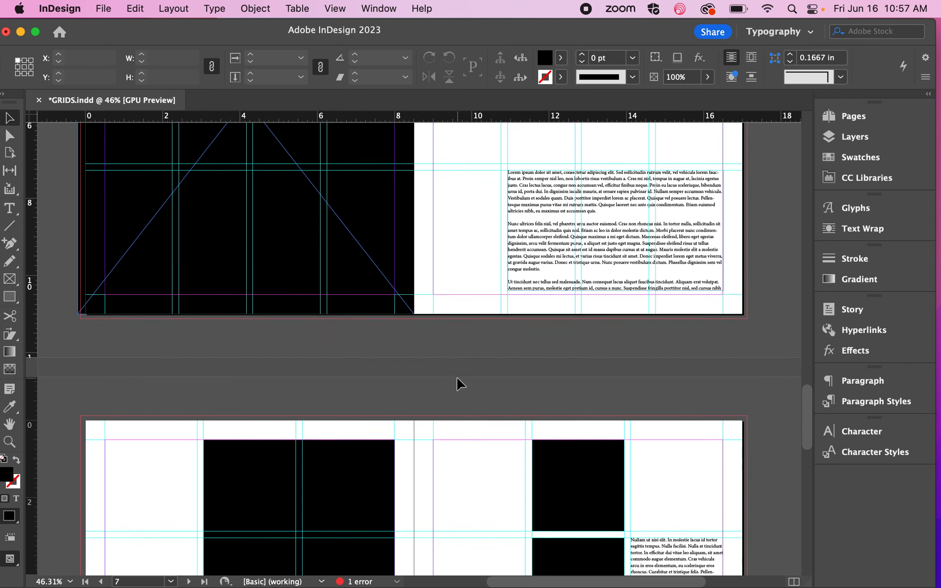
pyautogui.scroll(-1, 458, 379)
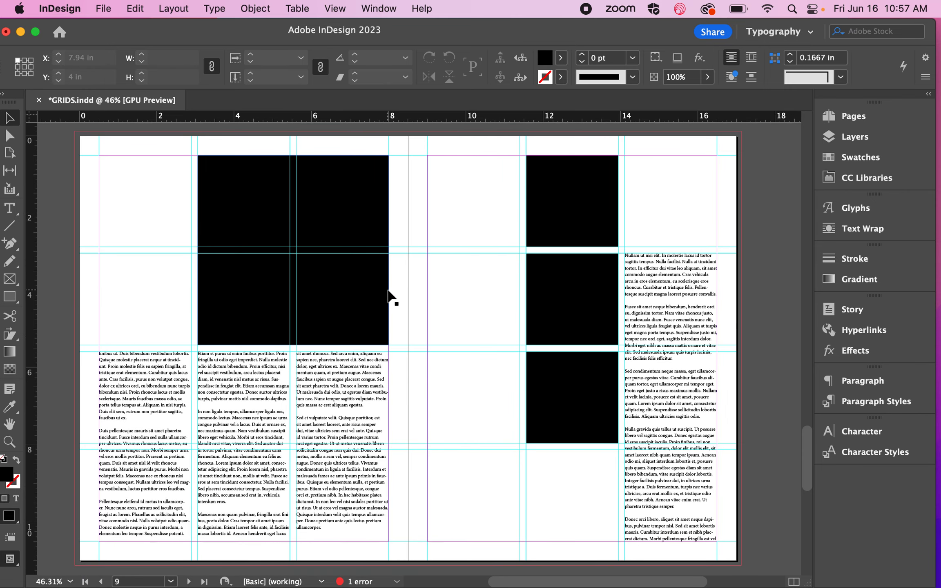
pyautogui.click(830, 118)
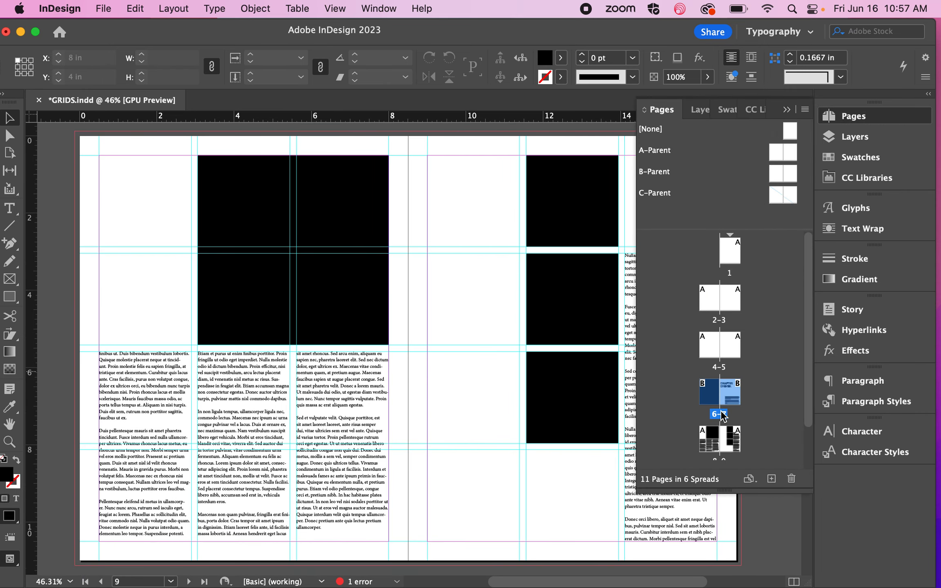
pyautogui.scroll(-3, 711, 442)
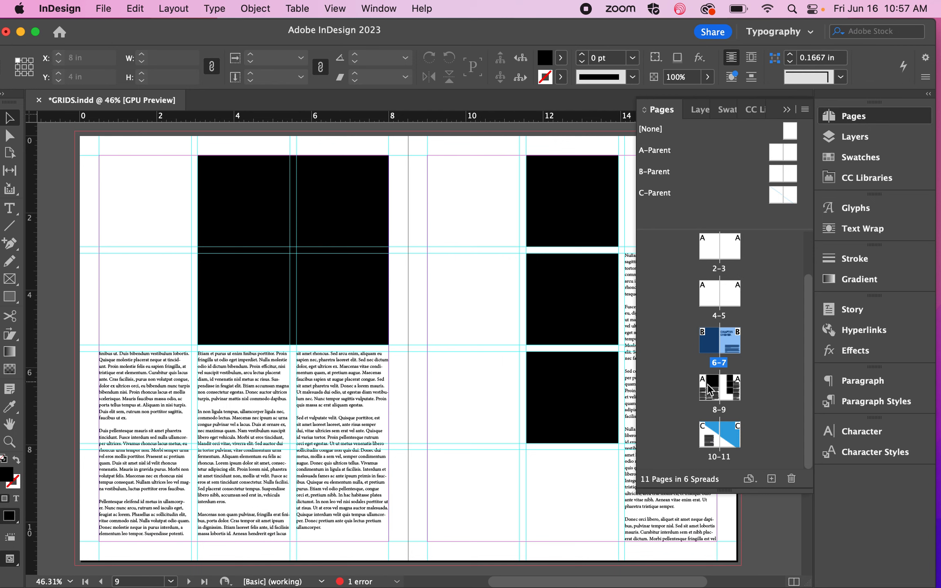
pyautogui.click(786, 110)
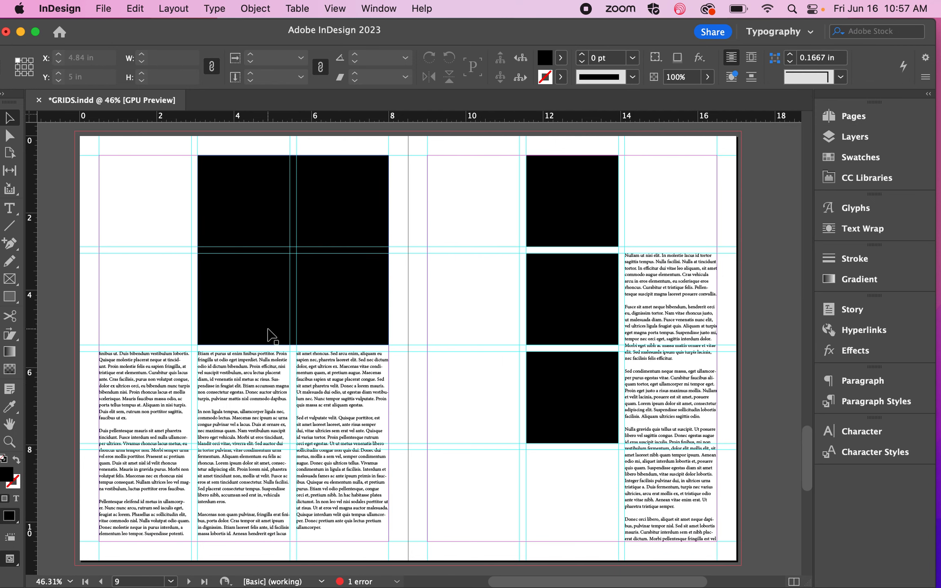
pyautogui.press('w')
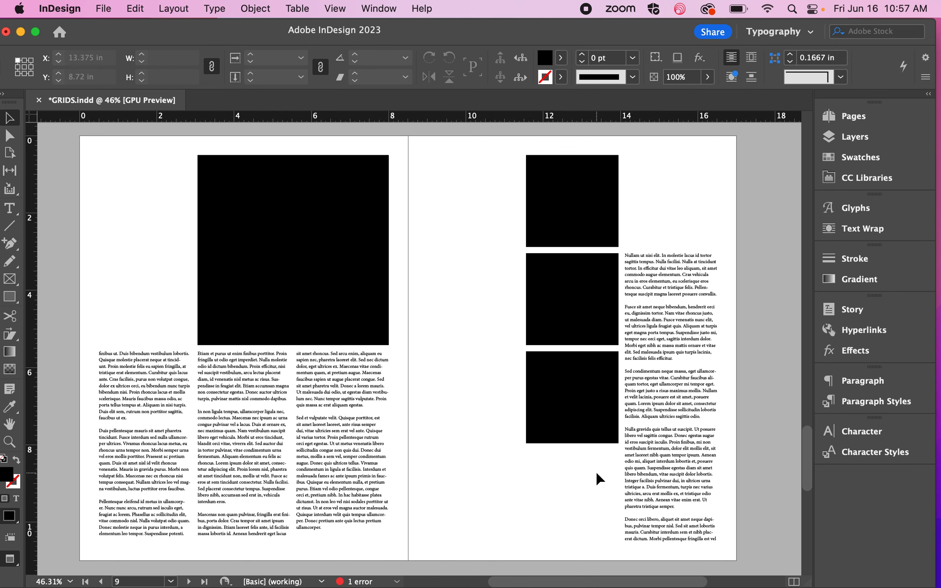
pyautogui.press('w')
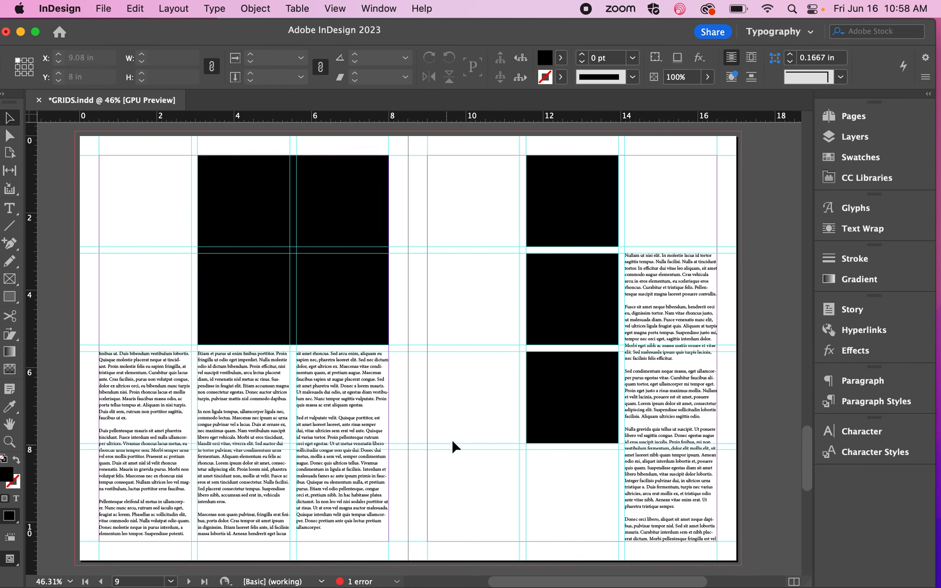
# On page 9, move the middle black square one column left to X 9 in and deselect it.
pyautogui.click(548, 313)
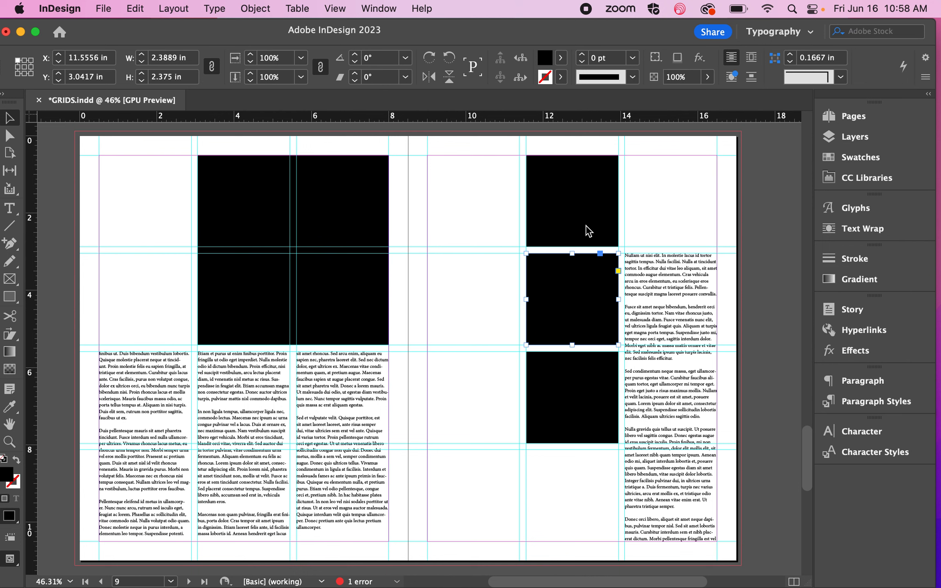
pyautogui.moveTo(478, 294); pyautogui.dragTo(480, 296)
pyautogui.click(577, 288)
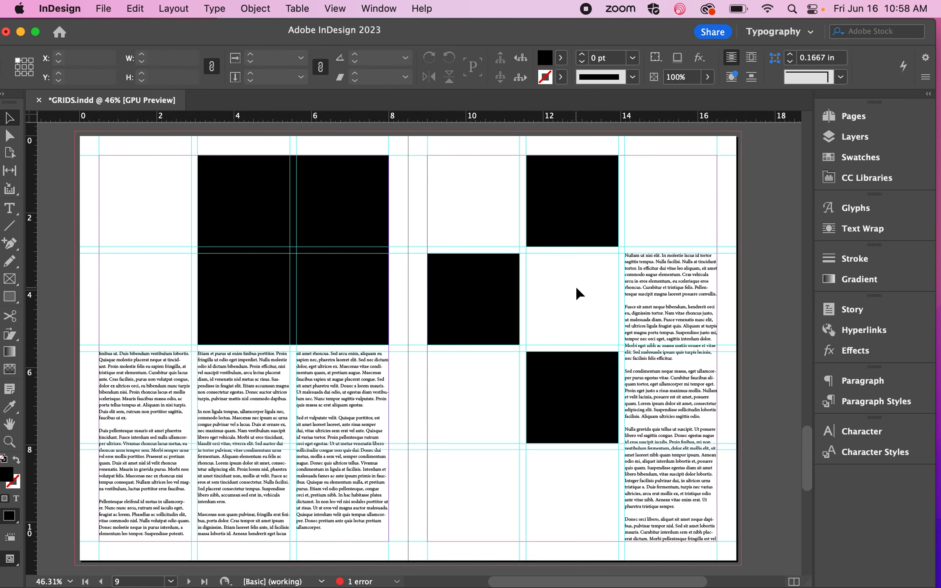
# Preview spread 8-9 without guides and compare the alignment of the moved square with the text column.
pyautogui.press('w')
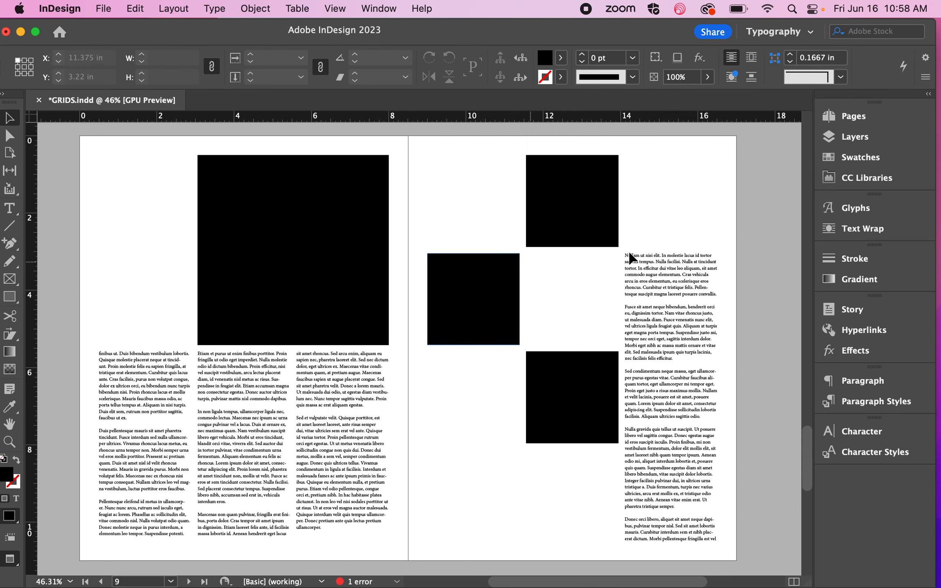
pyautogui.click(488, 286)
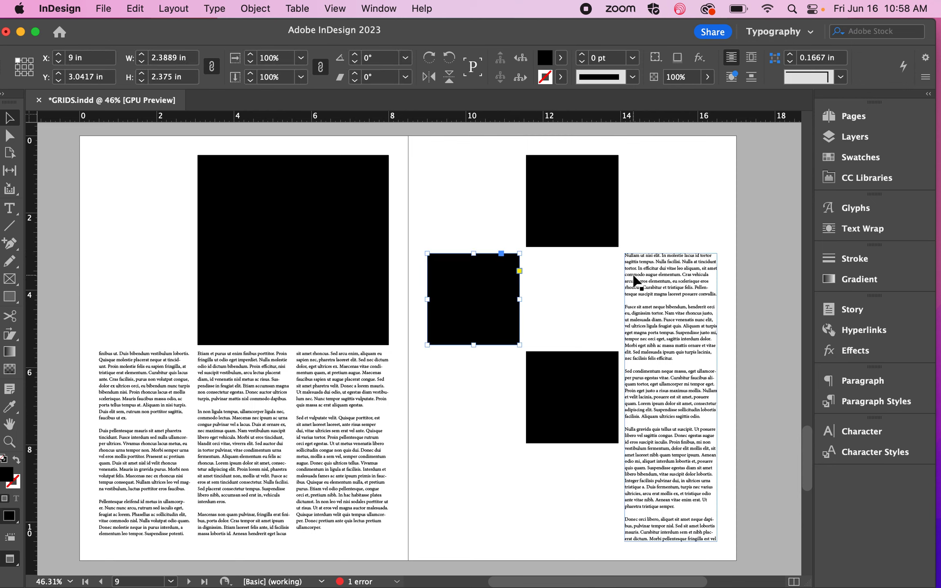
pyautogui.click(635, 277)
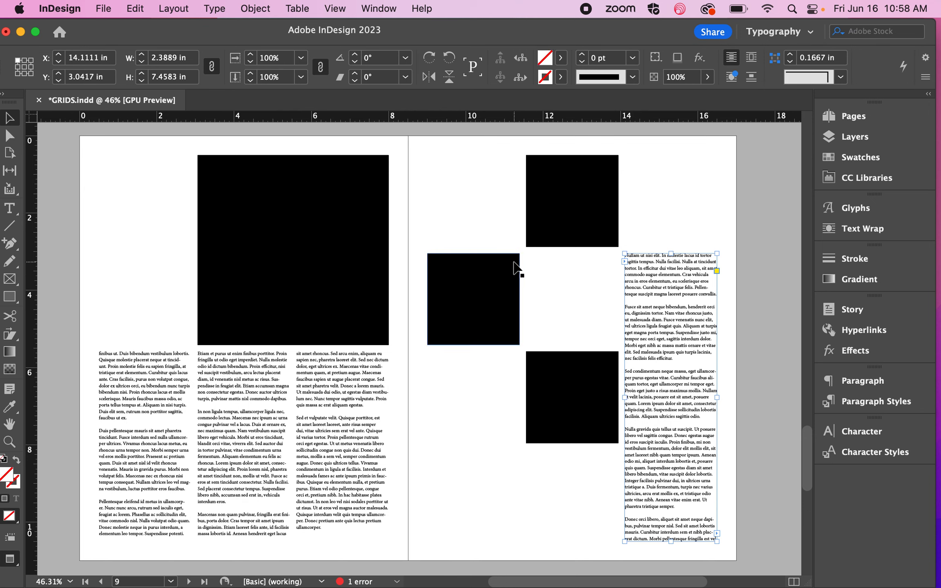
pyautogui.click(570, 307)
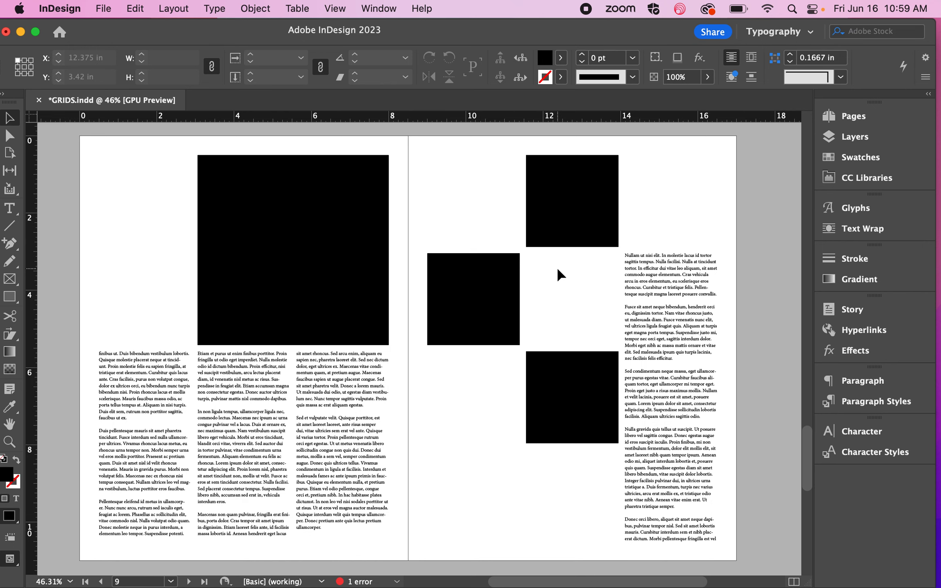
# Show the guides again and move the black square back between the other two squares, at X 11.5556 in.
pyautogui.press('w')
pyautogui.click(505, 297)
pyautogui.moveTo(472, 282); pyautogui.dragTo(571, 287)
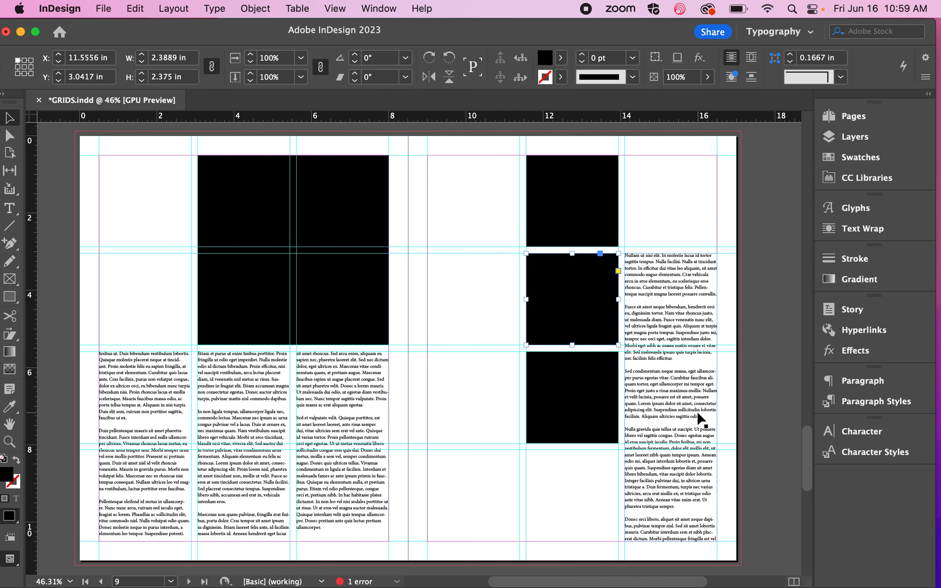
# Compare the grids of spreads 6-7 and 8-9, ending on the chapter opener with nothing selected.
pyautogui.scroll(5, 425, 429)
pyautogui.scroll(6, 426, 422)
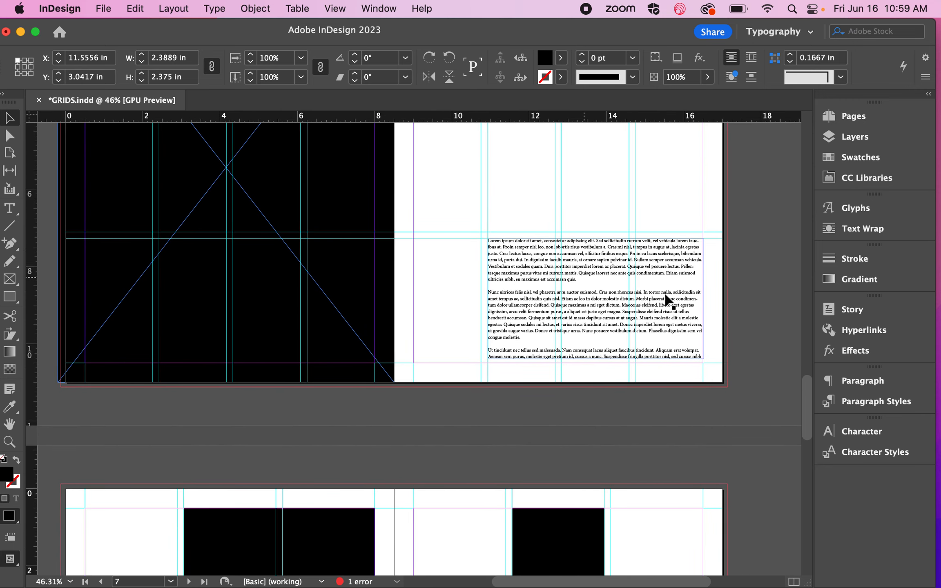
pyautogui.scroll(5, 646, 302)
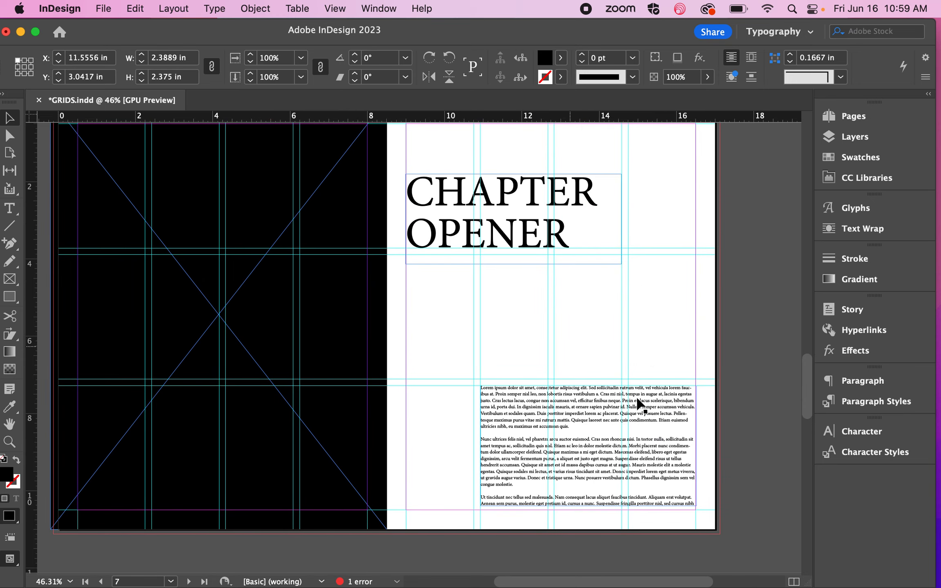
pyautogui.scroll(-5, 601, 302)
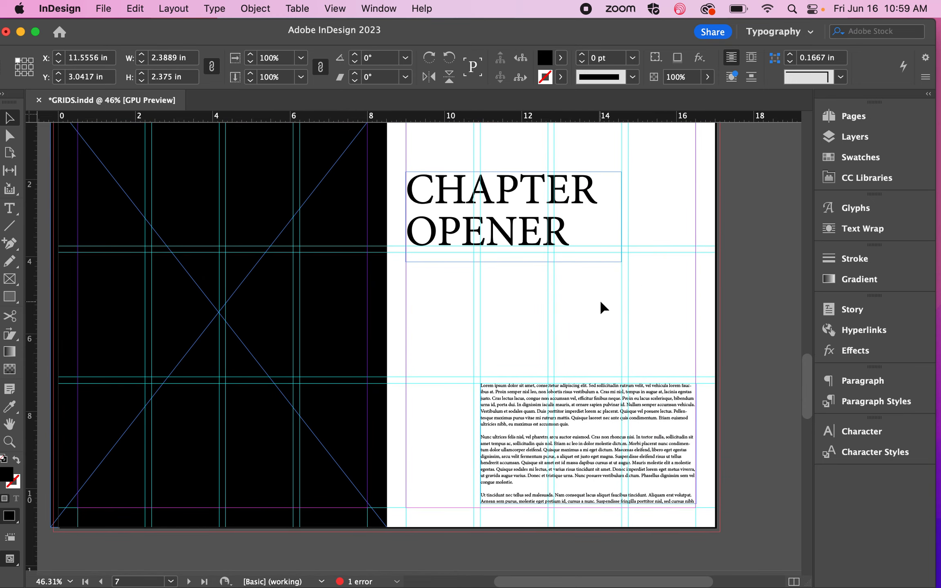
pyautogui.scroll(-6, 602, 306)
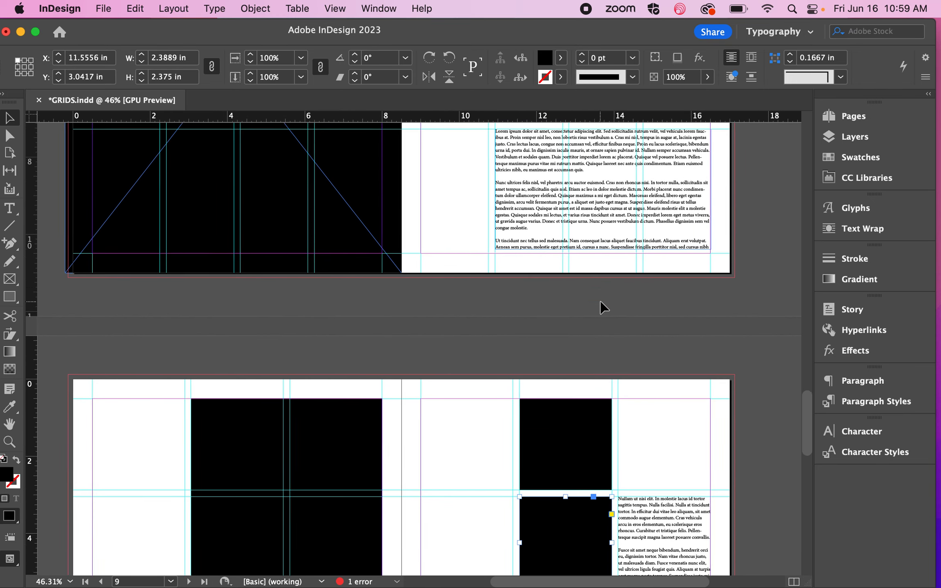
pyautogui.scroll(10, 600, 306)
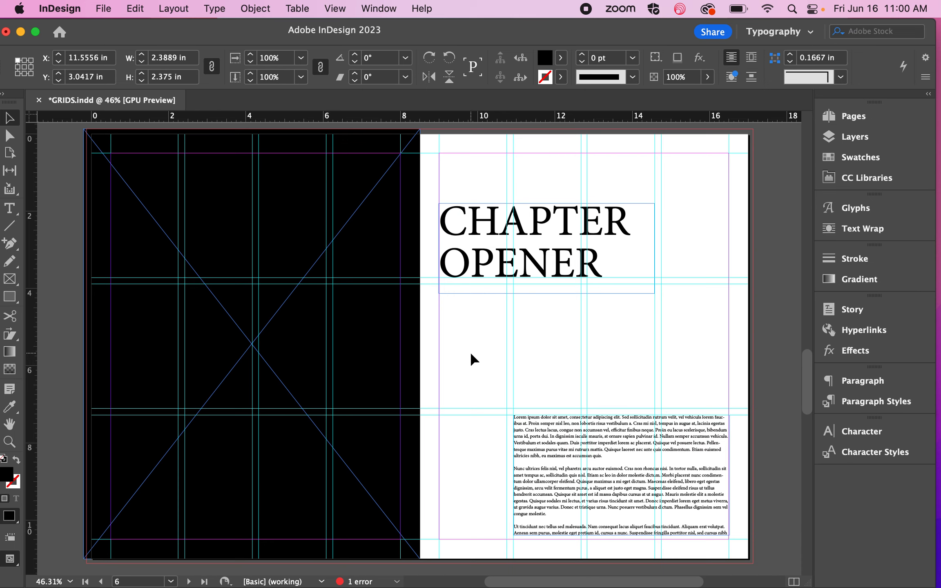
pyautogui.click(53, 247)
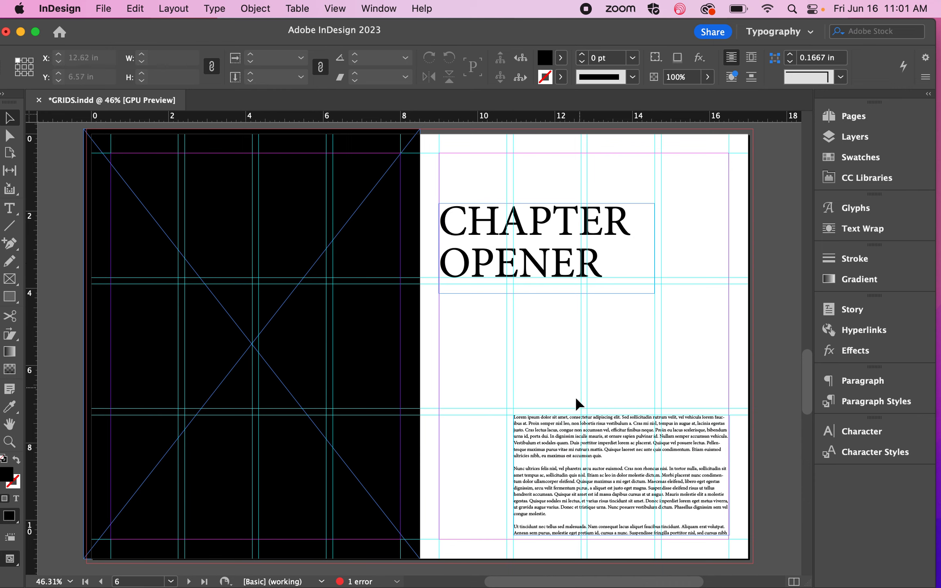
# Set the first body text paragraph on page 7 to a font size of 11 pt and deselect the text.
pyautogui.moveTo(611, 457); pyautogui.dragTo(500, 418)
pyautogui.click(178, 54)
pyautogui.click(179, 55)
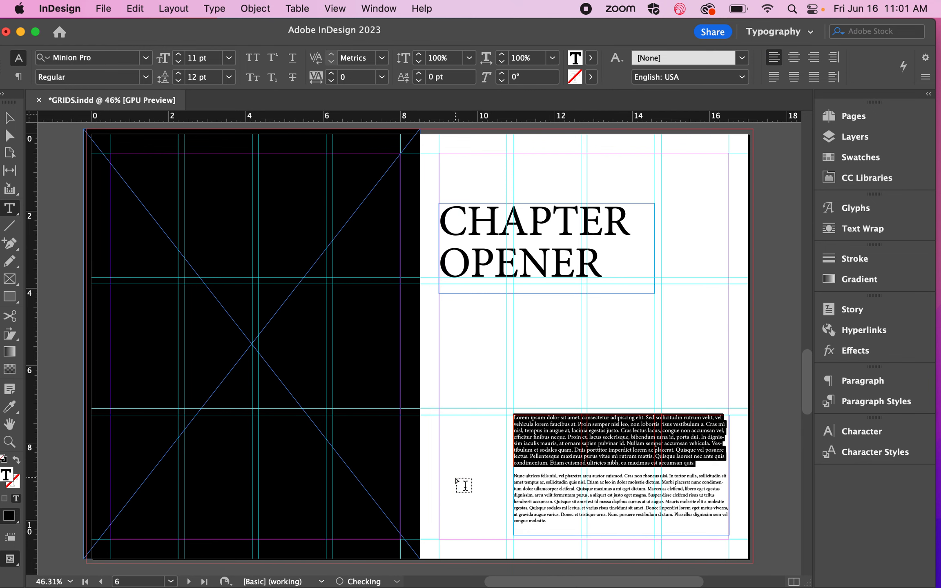
pyautogui.click(557, 455)
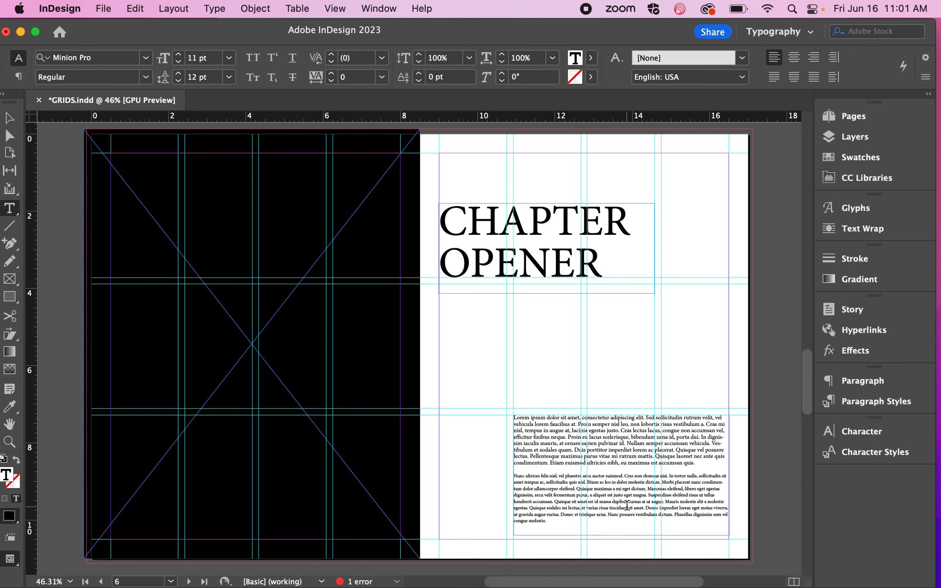
# Undo the 11 pt font size change on page 7's first body paragraph and leave text editing.
pyautogui.press('super+z')
pyautogui.press('super+z')
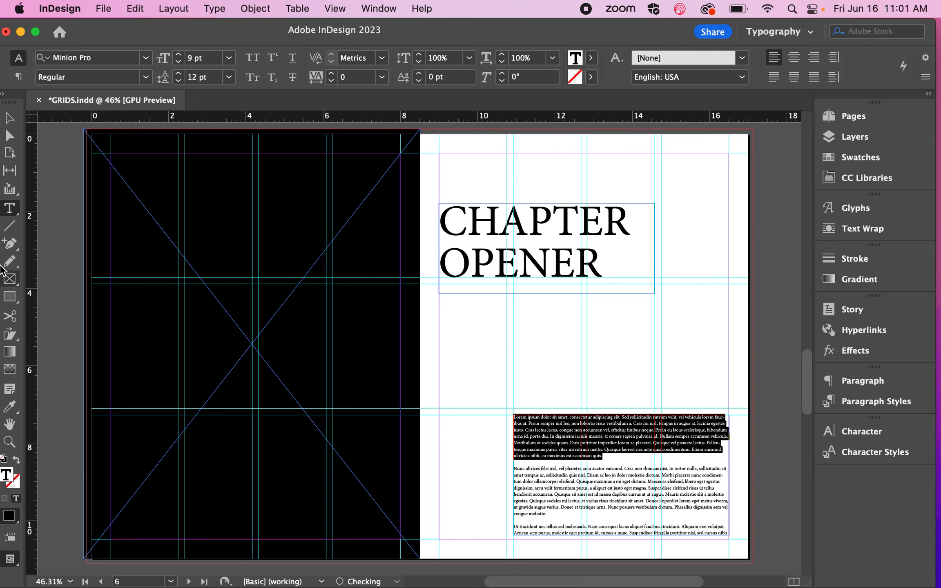
pyautogui.click(7, 118)
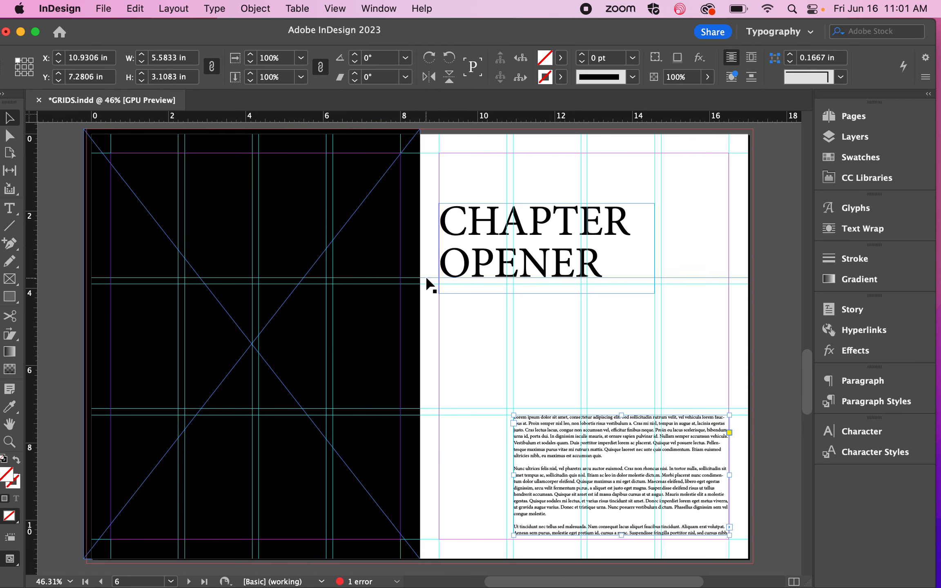
# Check the type settings of the chapter title and of a word in the body text.
pyautogui.tripleClick(470, 218)
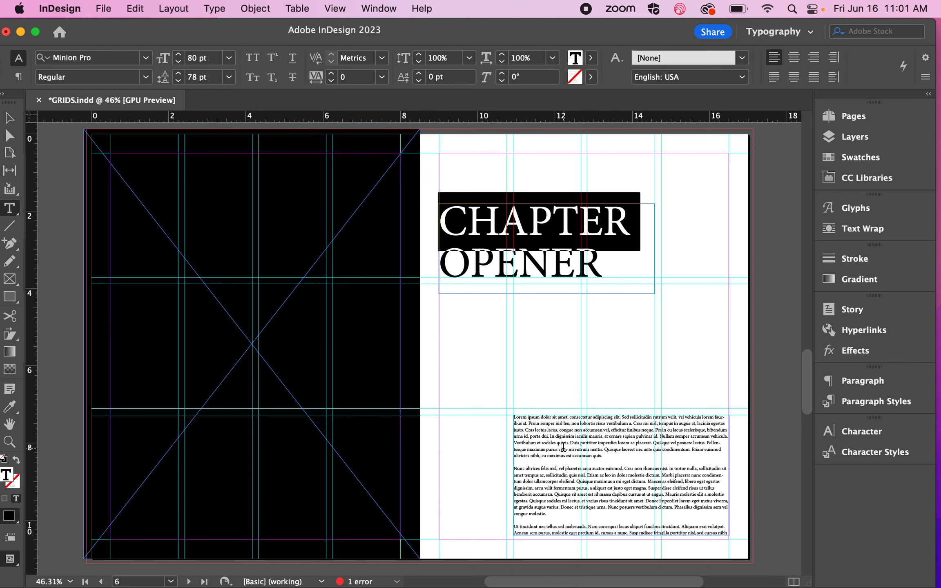
pyautogui.click(564, 448)
pyautogui.doubleClick(564, 448)
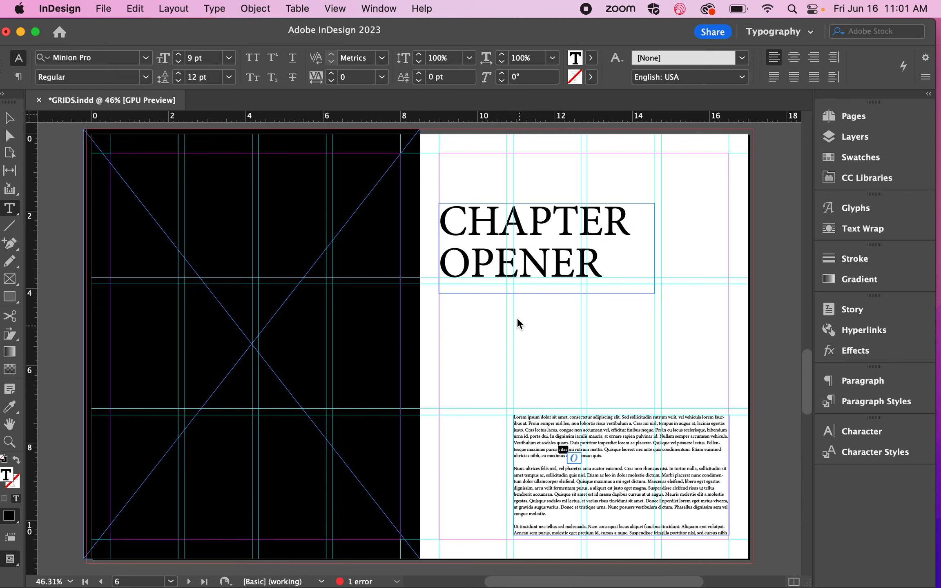
pyautogui.click(16, 117)
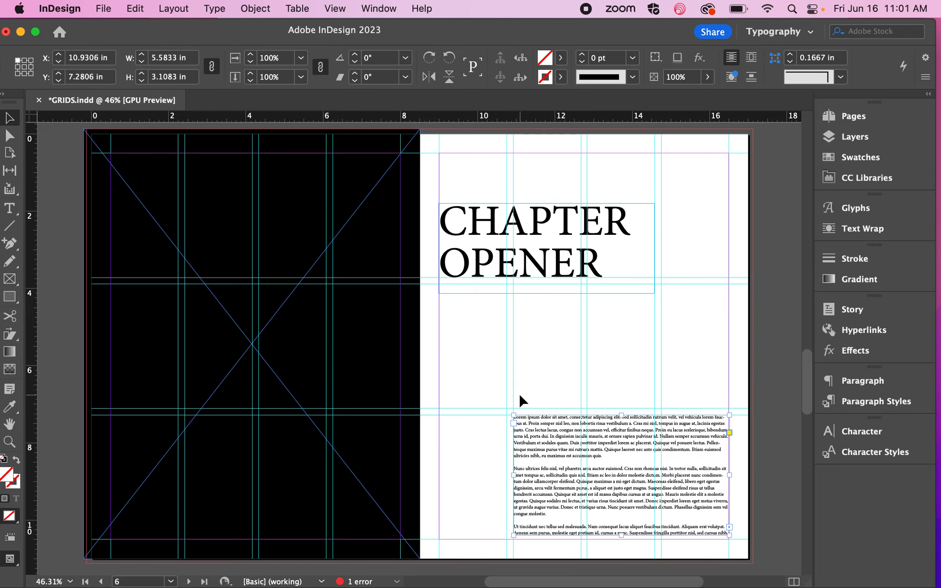
# Compare spread 8-9 with the chapter opener, and preview the opener without guides before showing them again.
pyautogui.scroll(-20, 519, 393)
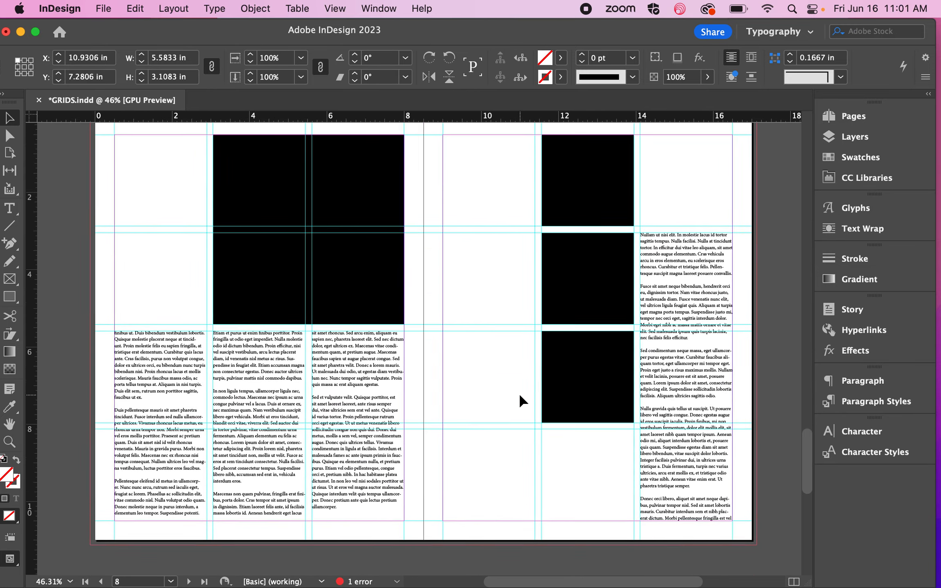
pyautogui.scroll(2, 520, 392)
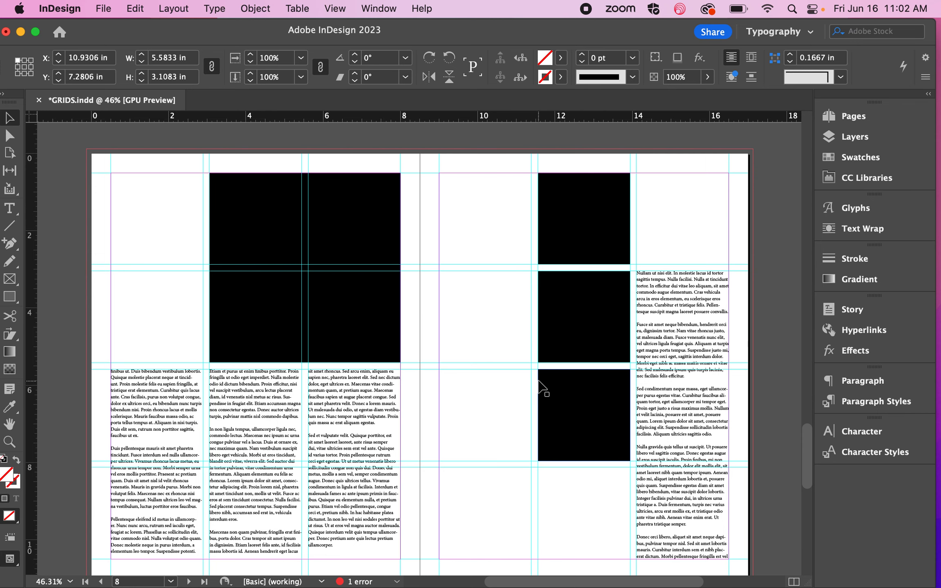
pyautogui.scroll(20, 543, 391)
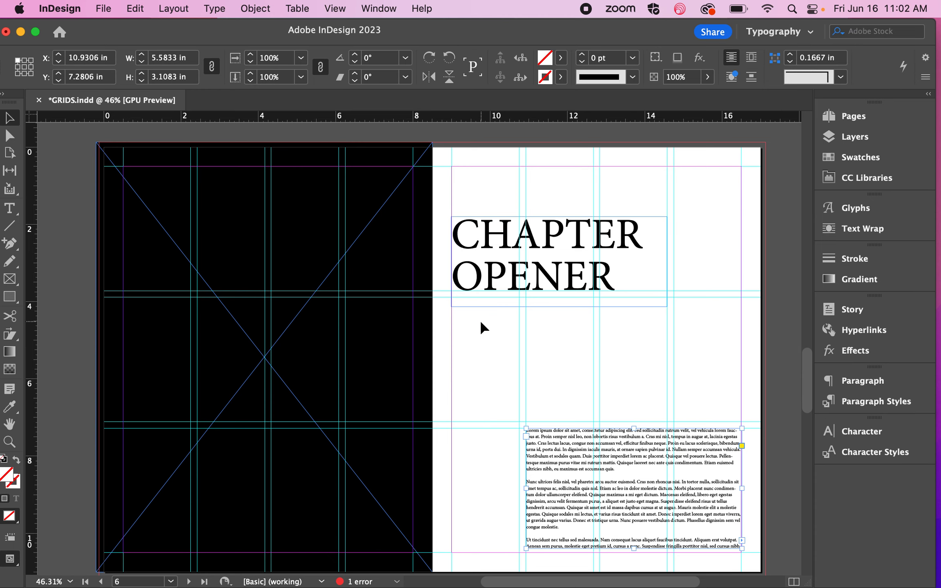
pyautogui.click(611, 349)
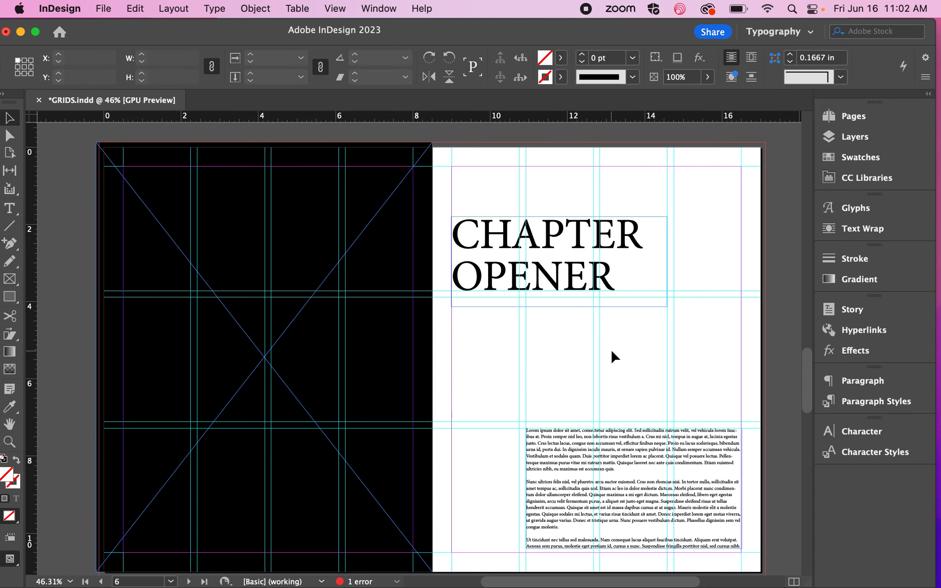
pyautogui.press('w')
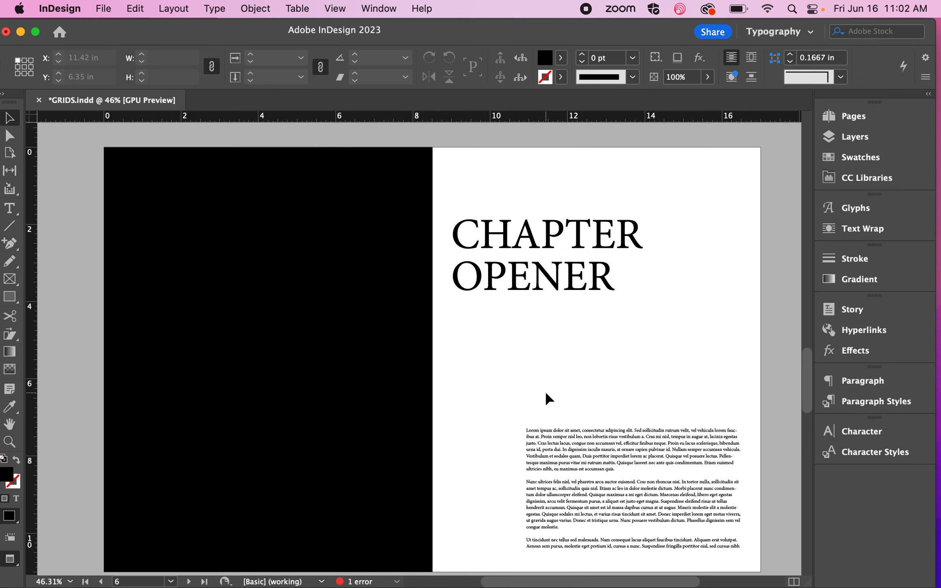
pyautogui.press('w')
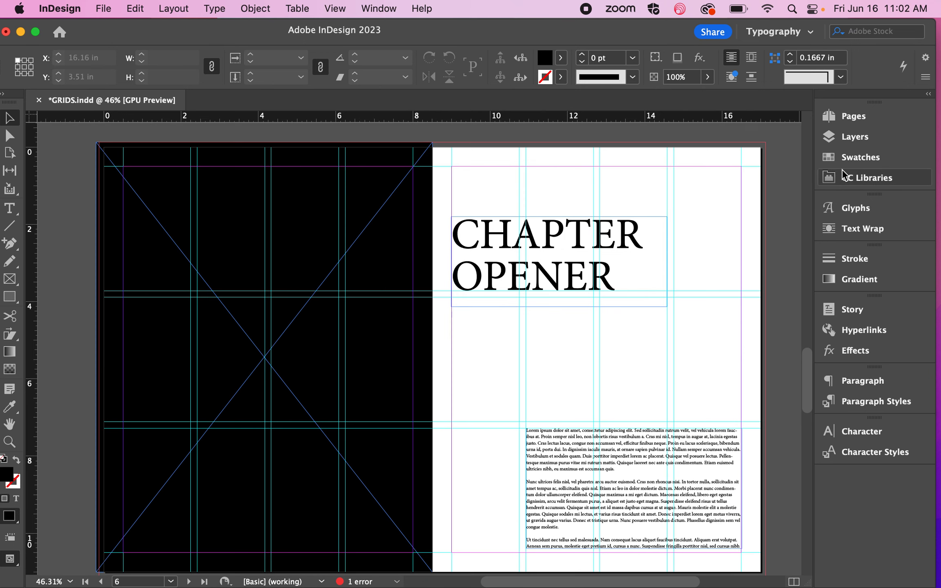
# Open the B-Parent spread and move the upper pair of horizontal guides on its right-hand page lower.
pyautogui.click(847, 115)
pyautogui.doubleClick(774, 172)
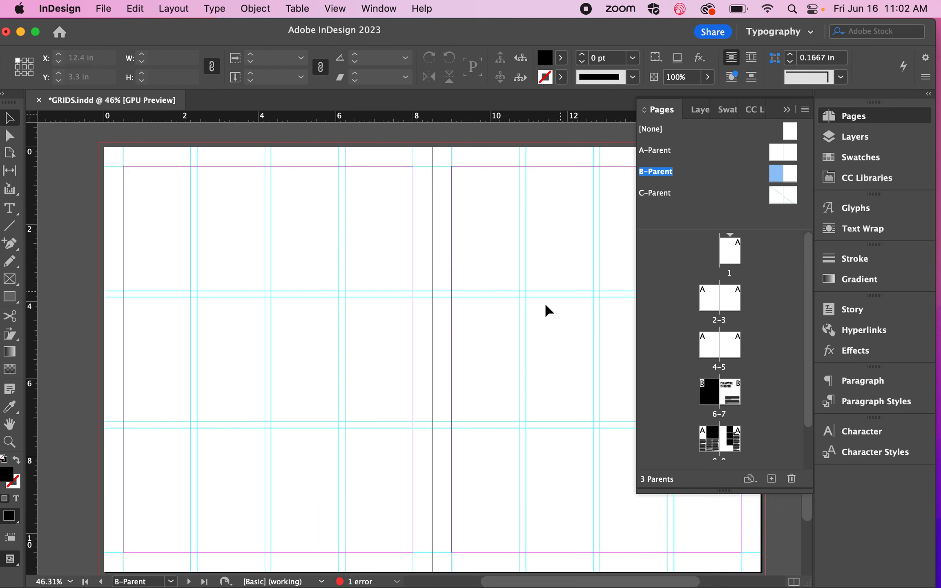
pyautogui.hscroll(3, 545, 302)
pyautogui.moveTo(463, 229); pyautogui.dragTo(485, 285)
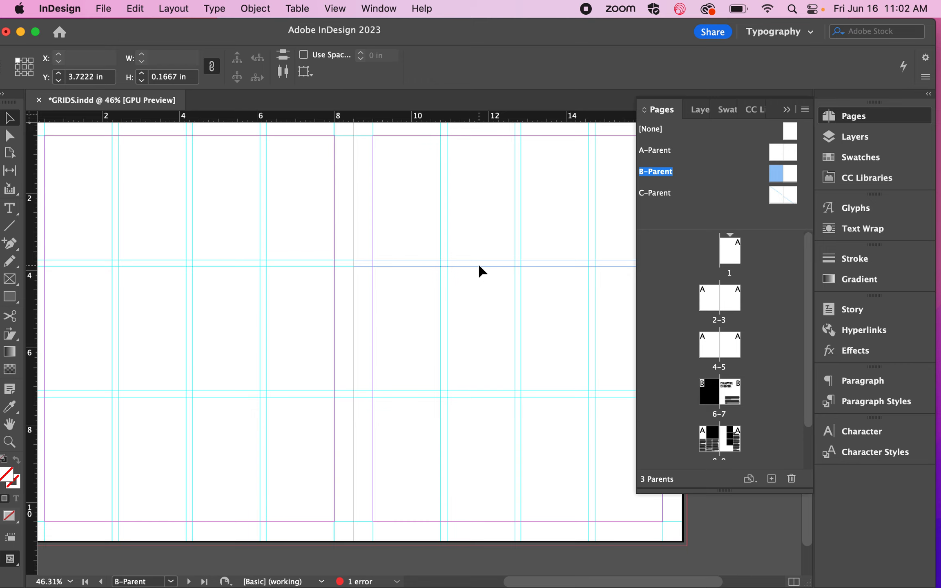
pyautogui.moveTo(480, 268); pyautogui.dragTo(479, 290)
pyautogui.rightClick(281, 238)
pyautogui.click(301, 286)
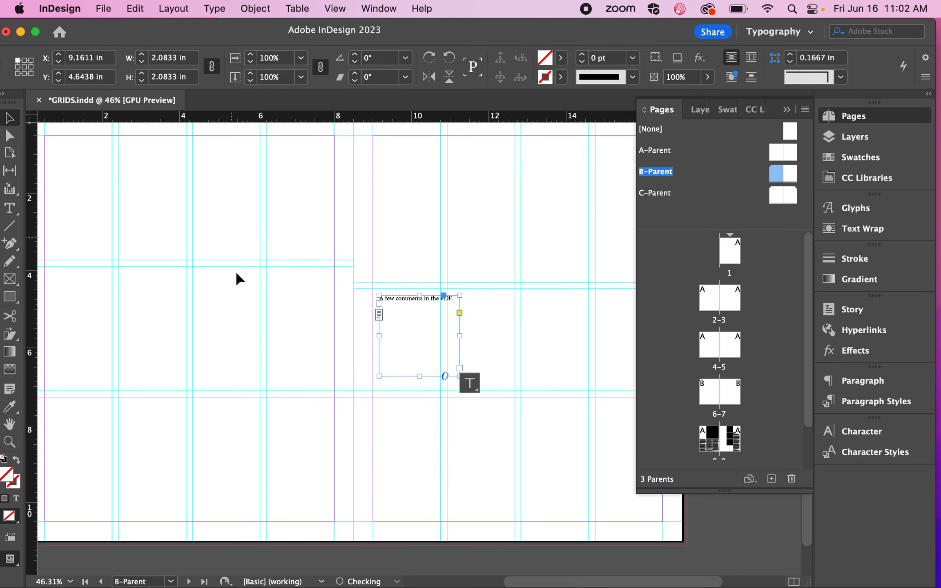
pyautogui.press('Delete')
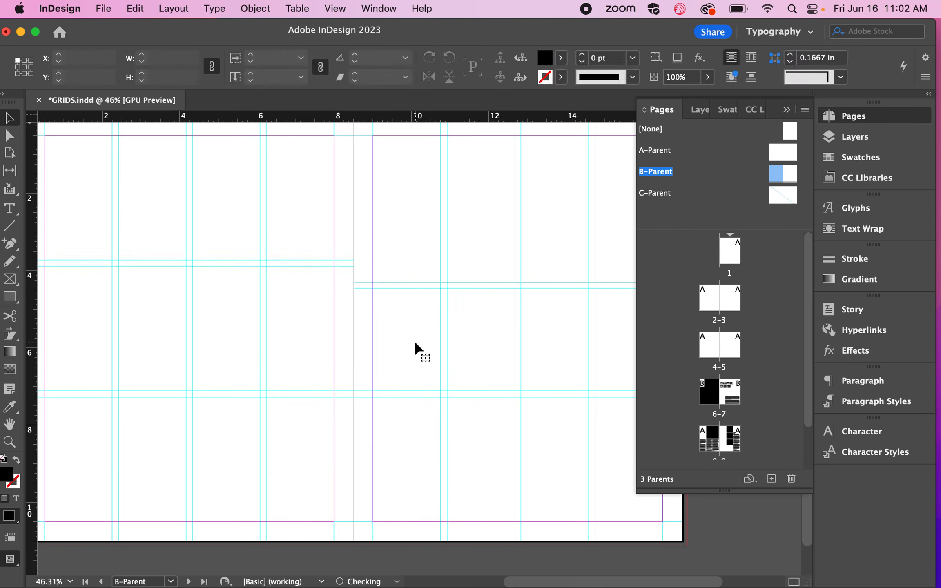
# Move the upper pair of horizontal guides on B-Parent's left-hand page down in line with those on the right-hand page.
pyautogui.moveTo(208, 237); pyautogui.dragTo(224, 295)
pyautogui.click(397, 339)
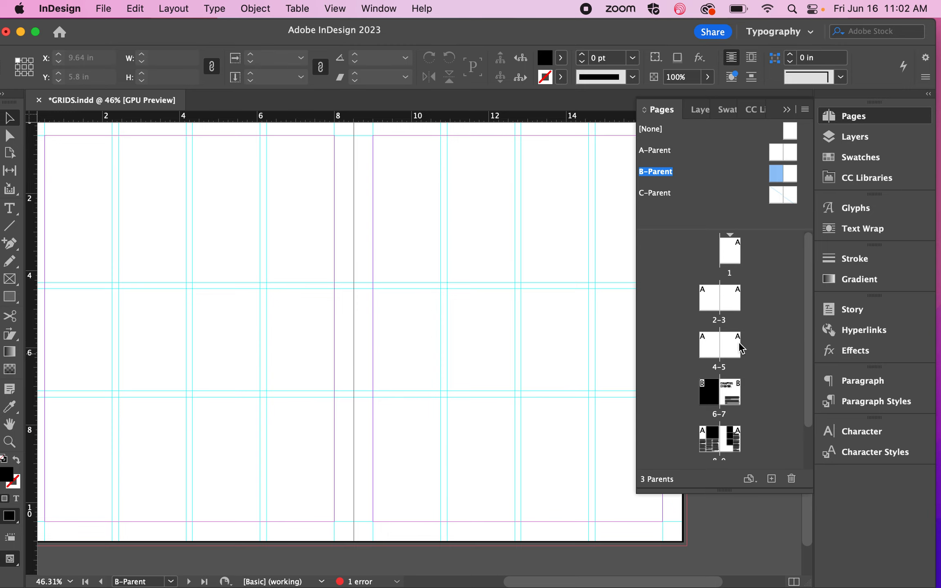
# Return to spread 6-7 and move the chapter title's text frame to X 8.96 in.
pyautogui.doubleClick(713, 399)
pyautogui.hscroll(10, 394, 229)
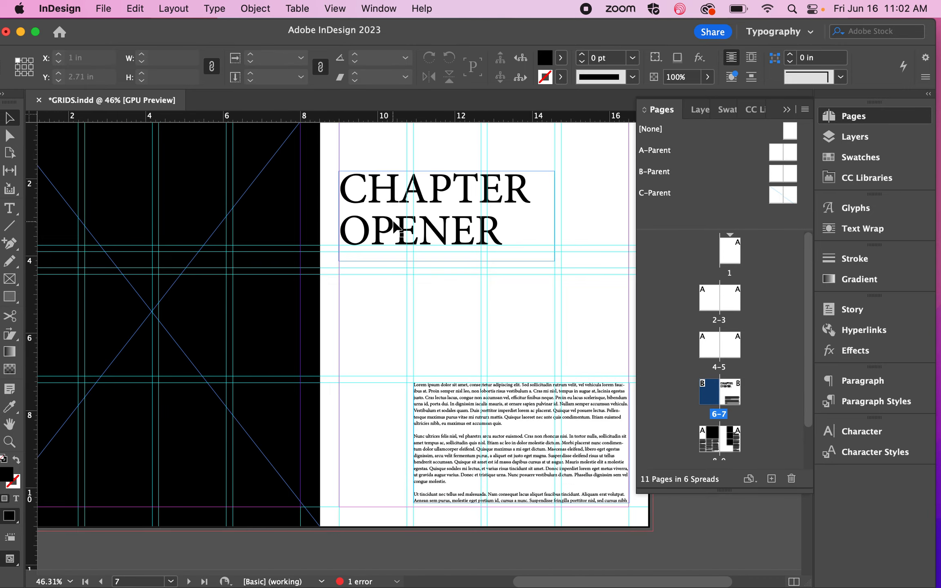
pyautogui.click(333, 192)
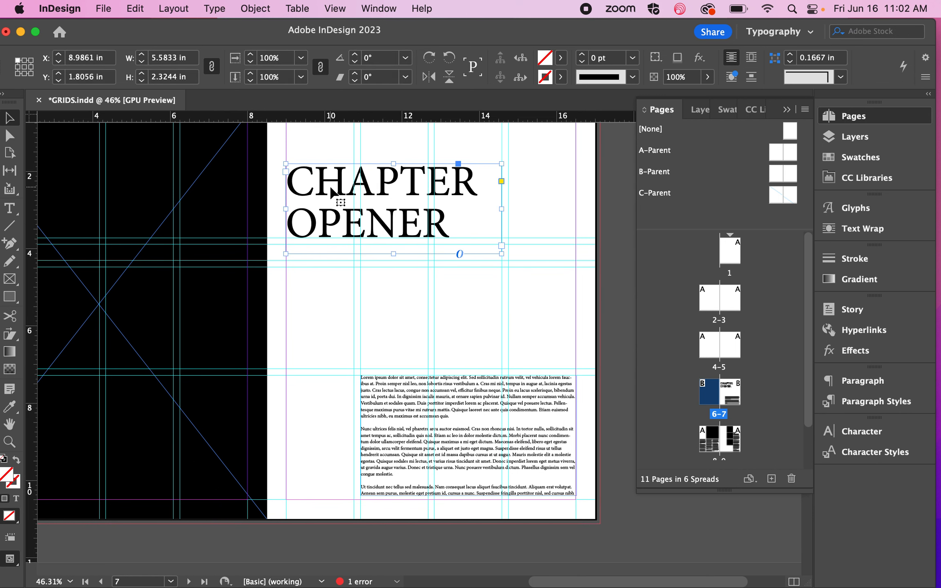
pyautogui.moveTo(331, 187); pyautogui.dragTo(330, 187)
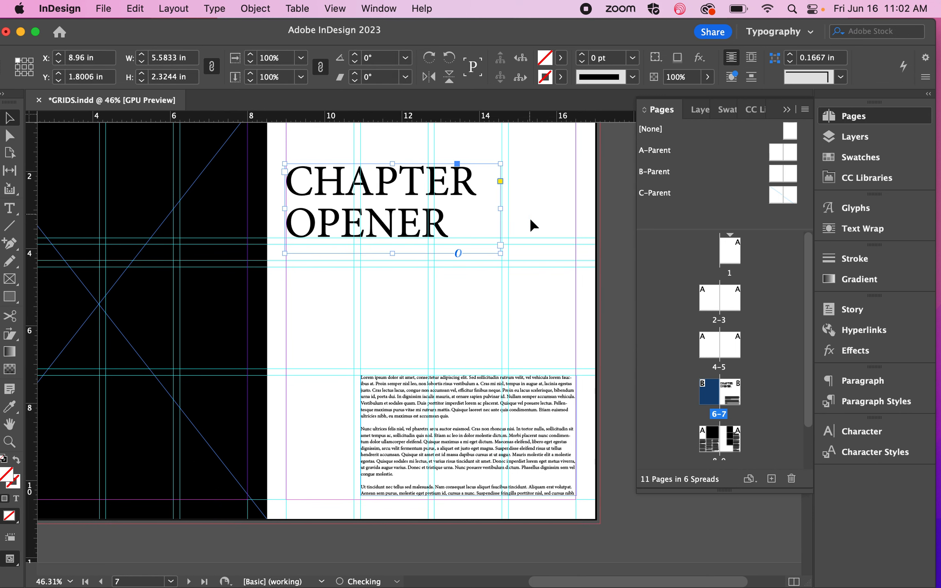
# Delete the leftover pair of horizontal guides at the old upper row position on both pages of spread 6-7.
pyautogui.moveTo(530, 219); pyautogui.dragTo(557, 315)
pyautogui.doubleClick(324, 212)
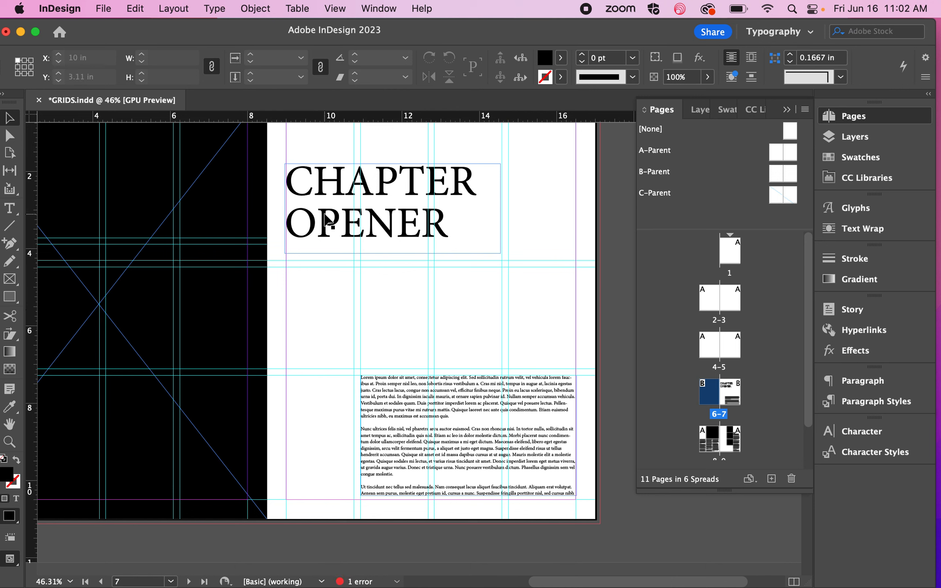
pyautogui.click(10, 119)
pyautogui.click(210, 233)
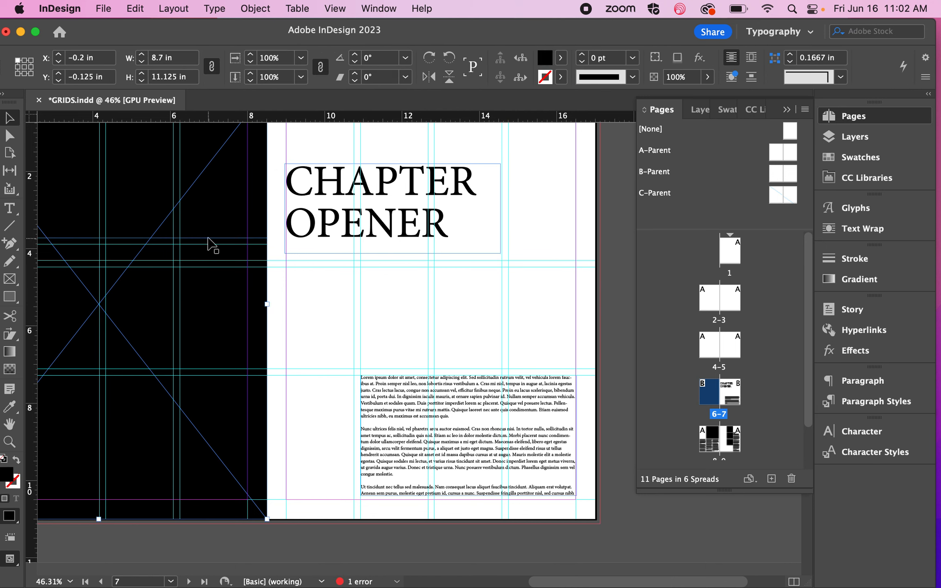
pyautogui.click(208, 238)
pyautogui.press('Delete')
pyautogui.moveTo(208, 244); pyautogui.dragTo(247, 261)
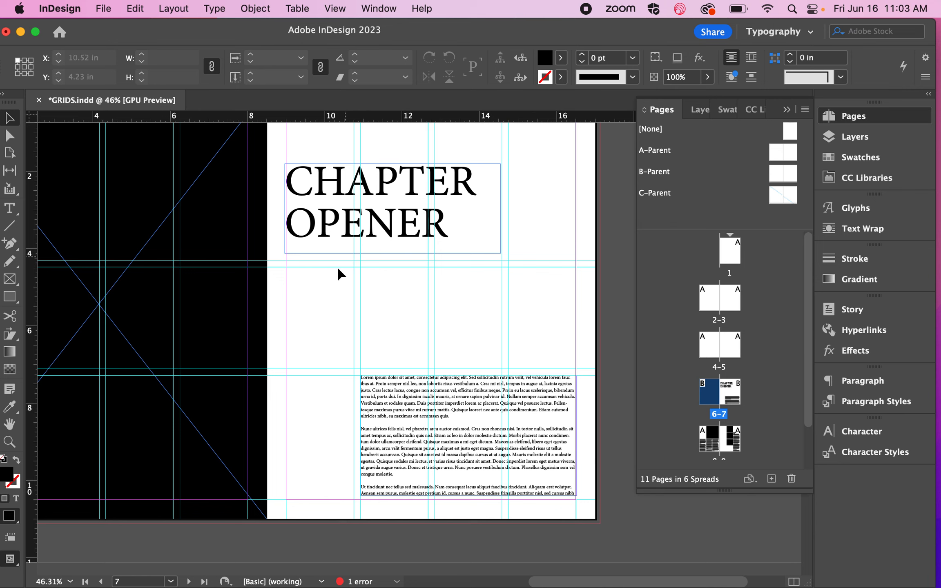
# Move the chapter title's text frame down to Y 2.37 in, following the lowered grid row.
pyautogui.click(324, 237)
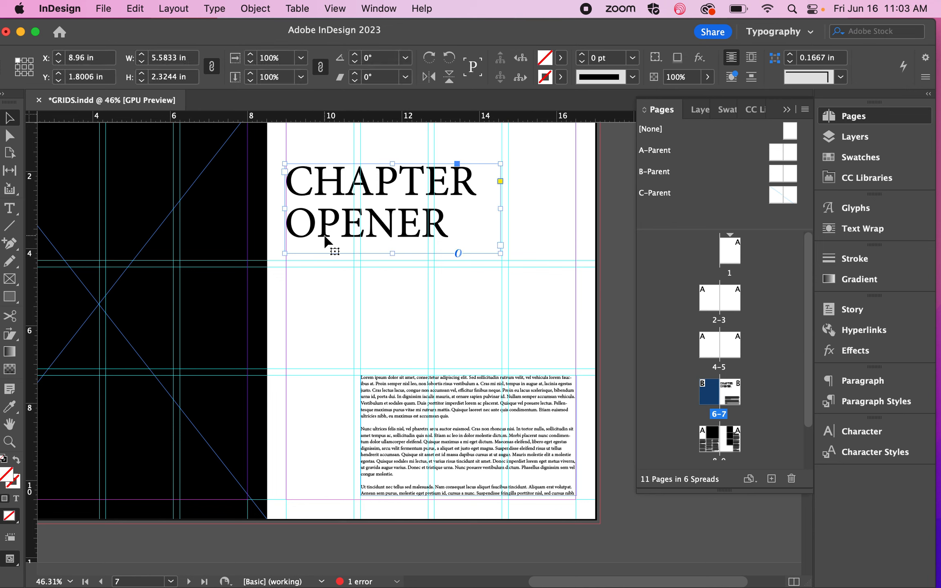
pyautogui.hotkey('shift', 'Down')
pyautogui.hotkey('shift', 'Down')
pyautogui.hotkey('shift', 'Down')
pyautogui.hotkey('shift', 'Down')
pyautogui.hotkey('shift', 'Down')
pyautogui.hotkey('shift', 'Up')
pyautogui.press('Down')
pyautogui.press('Down')
pyautogui.press('Down')
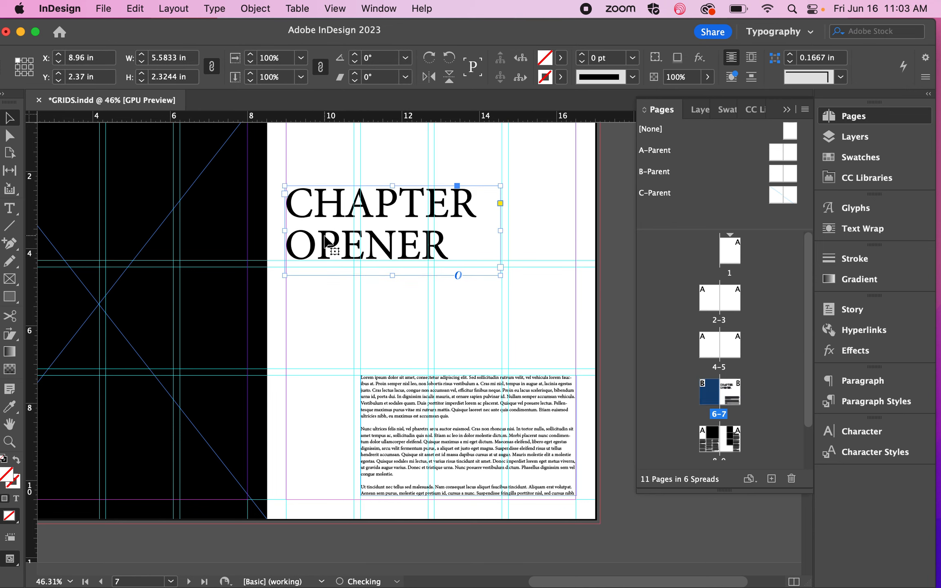
# Preview the chapter opener spread without guides, then examine the whole spread against its visible grid without the page overview.
pyautogui.click(329, 287)
pyautogui.press('w')
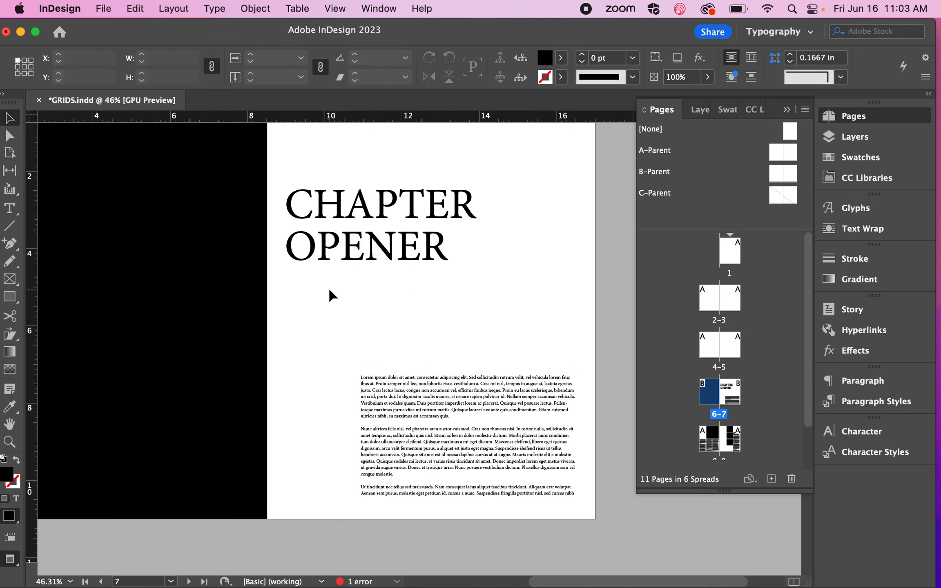
pyautogui.scroll(2, 403, 322)
pyautogui.hscroll(-2, 403, 322)
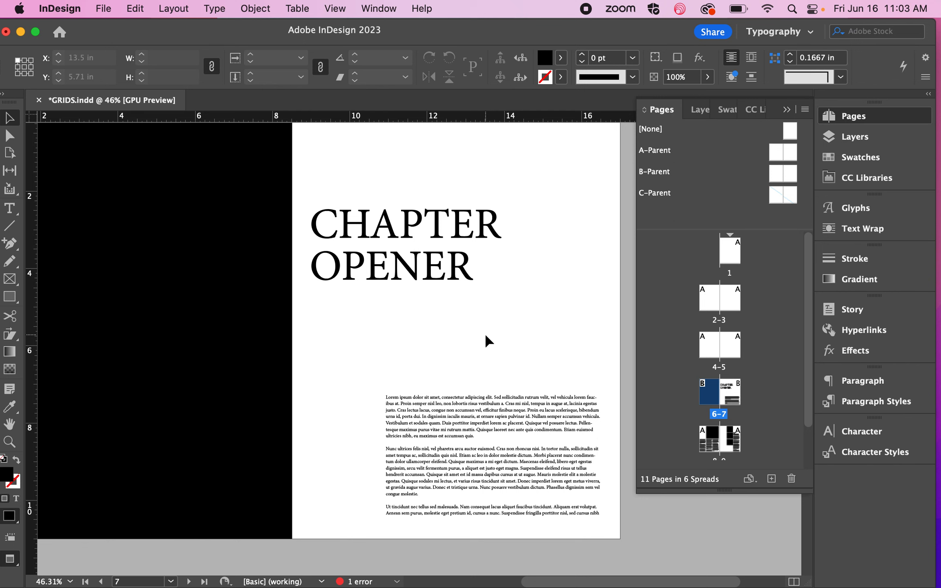
pyautogui.press('w')
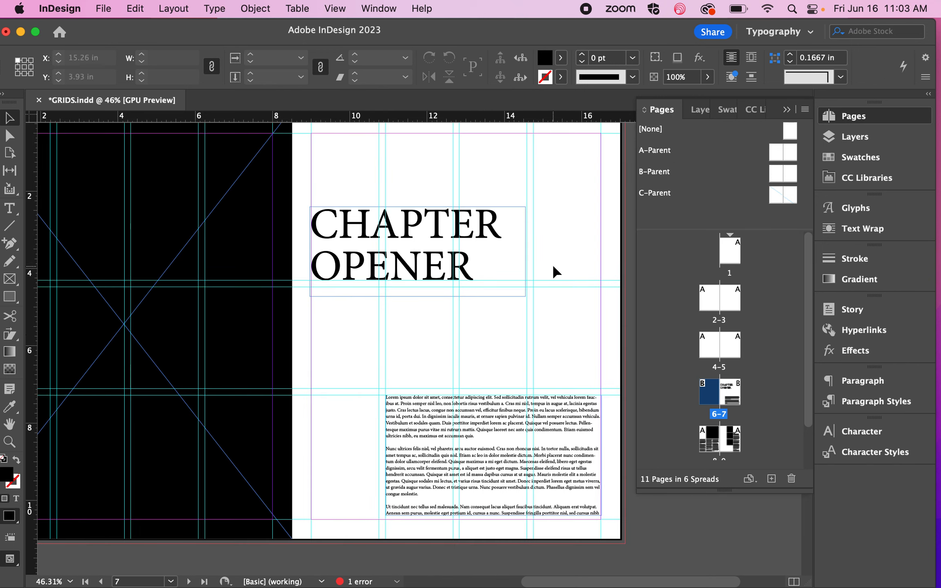
pyautogui.scroll(1, 515, 232)
pyautogui.hscroll(-2, 515, 231)
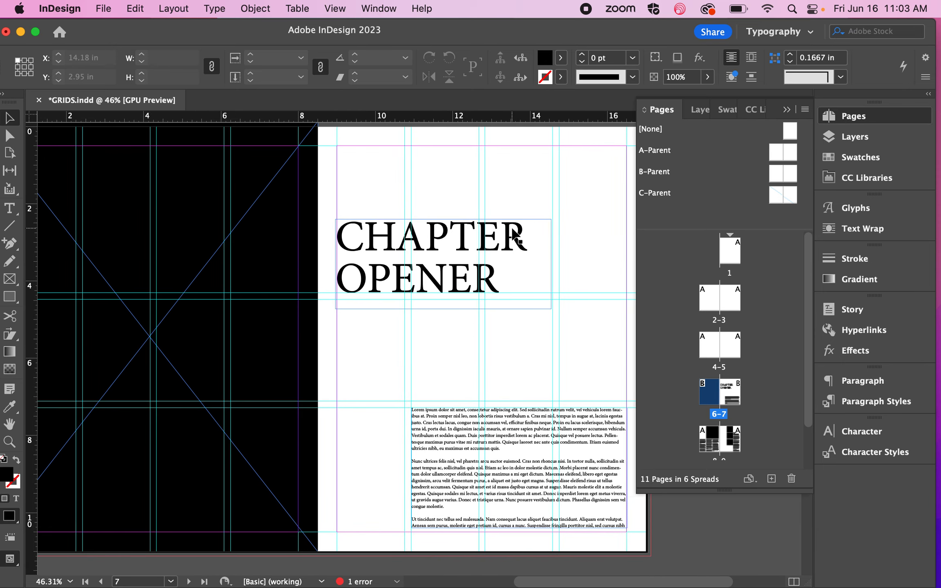
pyautogui.hscroll(-3, 516, 236)
pyautogui.scroll(1, 516, 236)
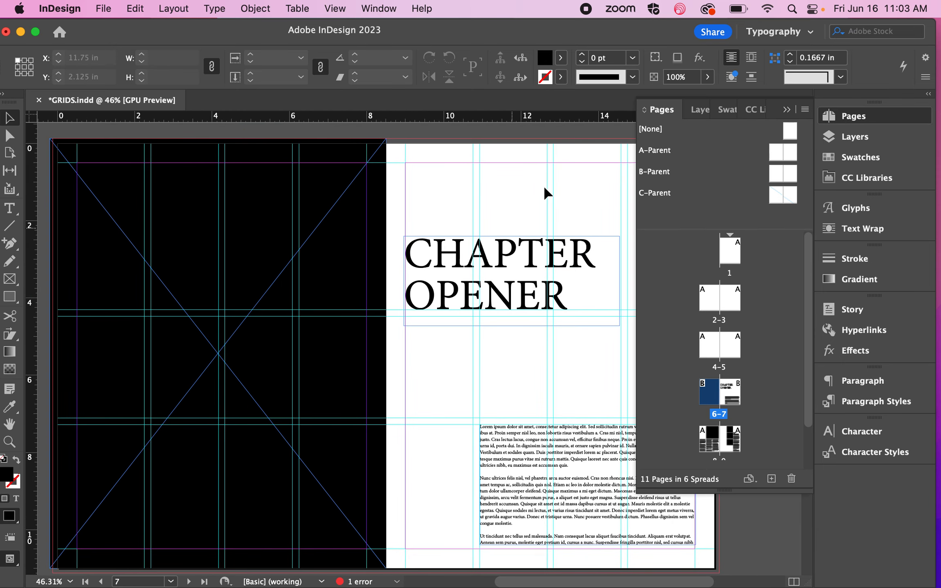
pyautogui.click(787, 111)
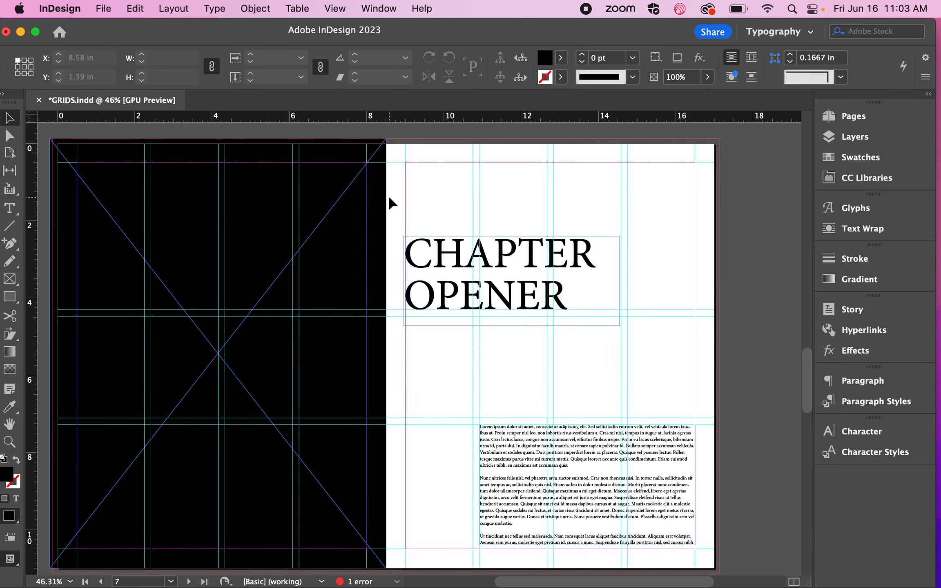
pyautogui.scroll(-1, 389, 198)
pyautogui.hscroll(-1, 390, 198)
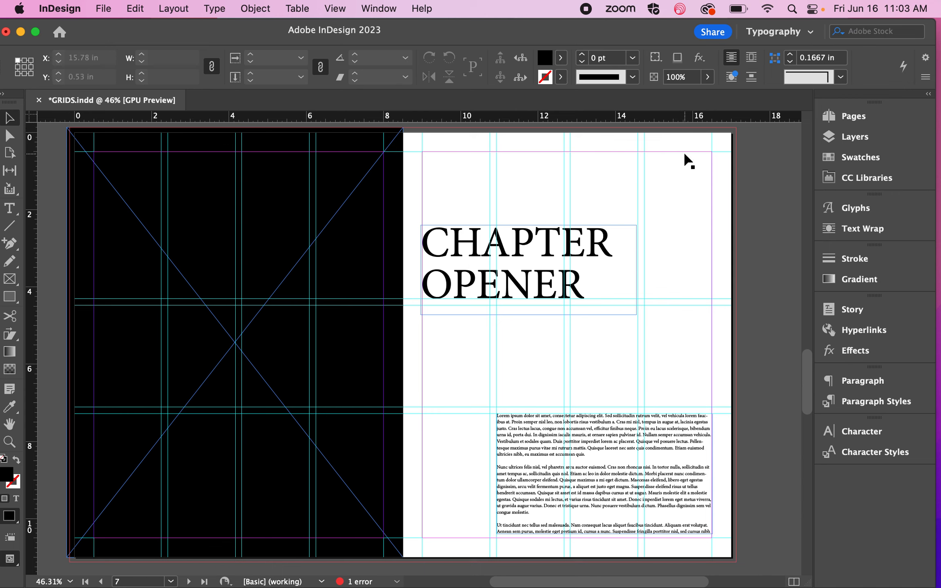
# Review the document's bleed setup without changing it, and select the full-page black image frame on page 6.
pyautogui.click(102, 8)
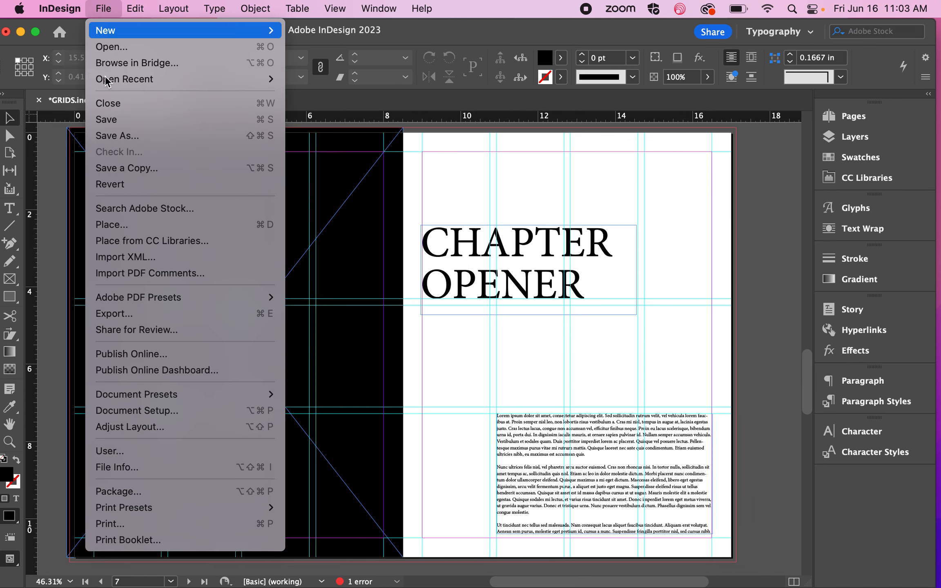
pyautogui.click(135, 408)
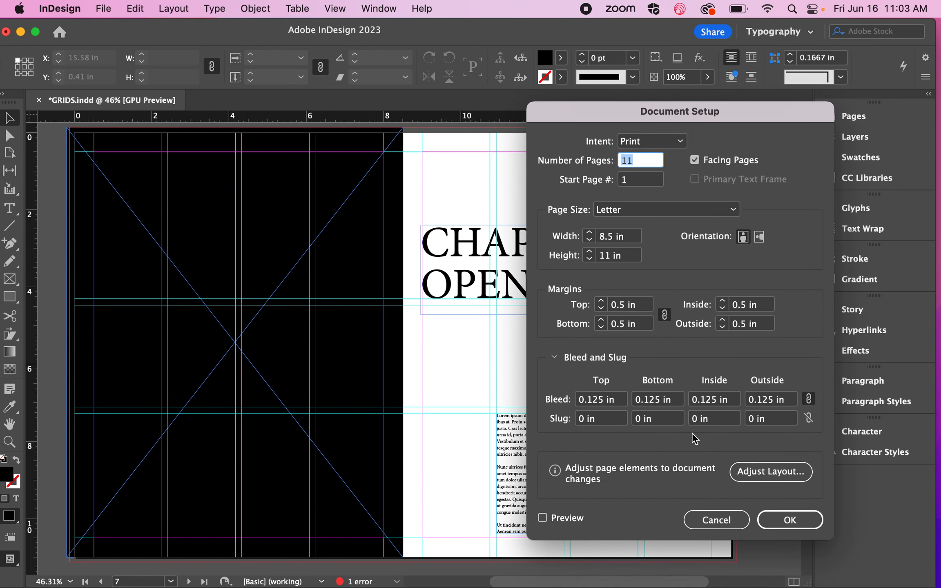
pyautogui.click(717, 520)
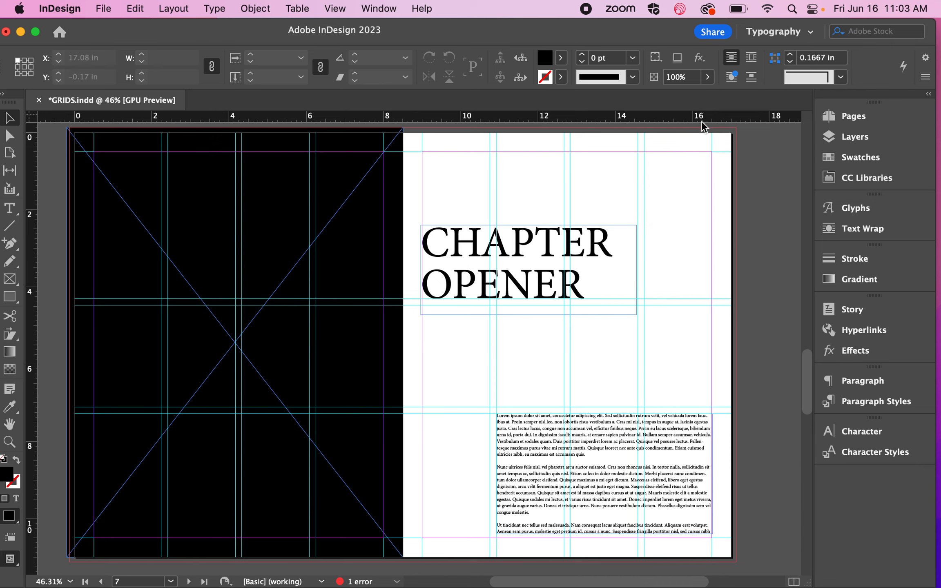
pyautogui.click(164, 179)
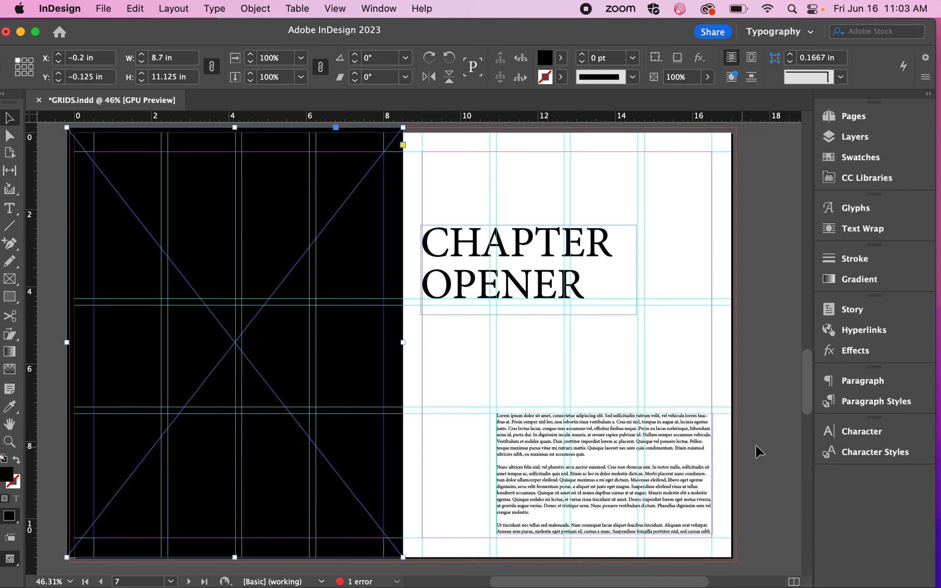
# Deselect the image frame and review the New Parent options, including which existing parent it can be based on, without creating one.
pyautogui.click(748, 451)
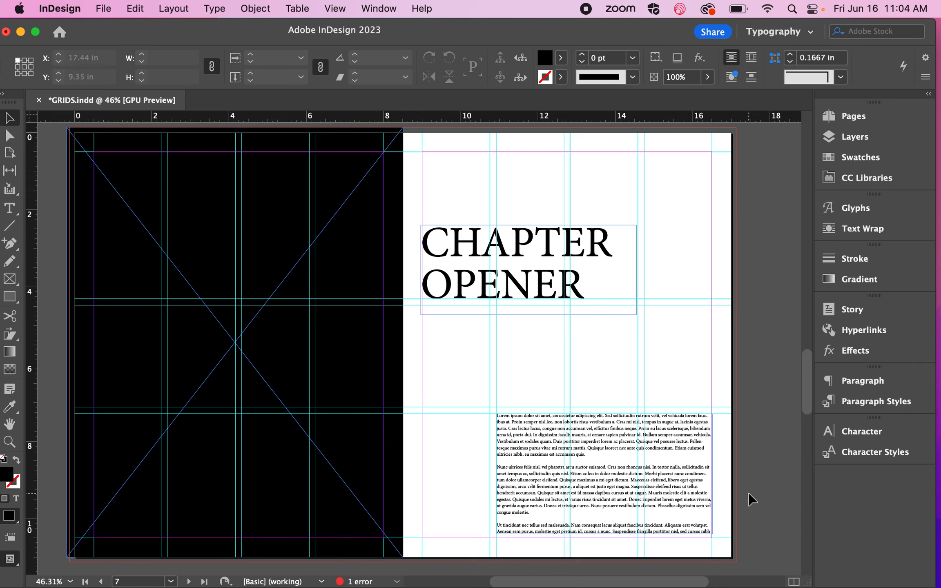
pyautogui.click(831, 122)
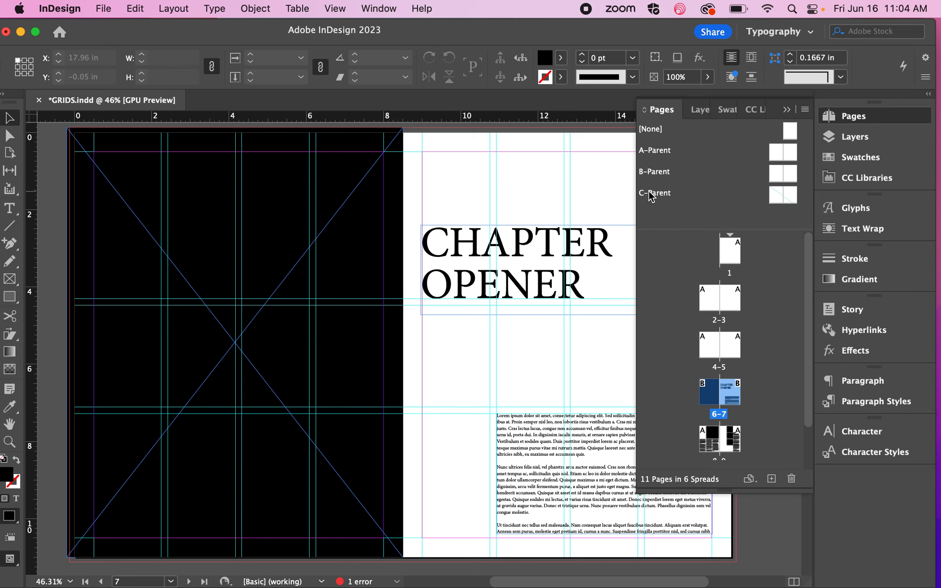
pyautogui.click(806, 109)
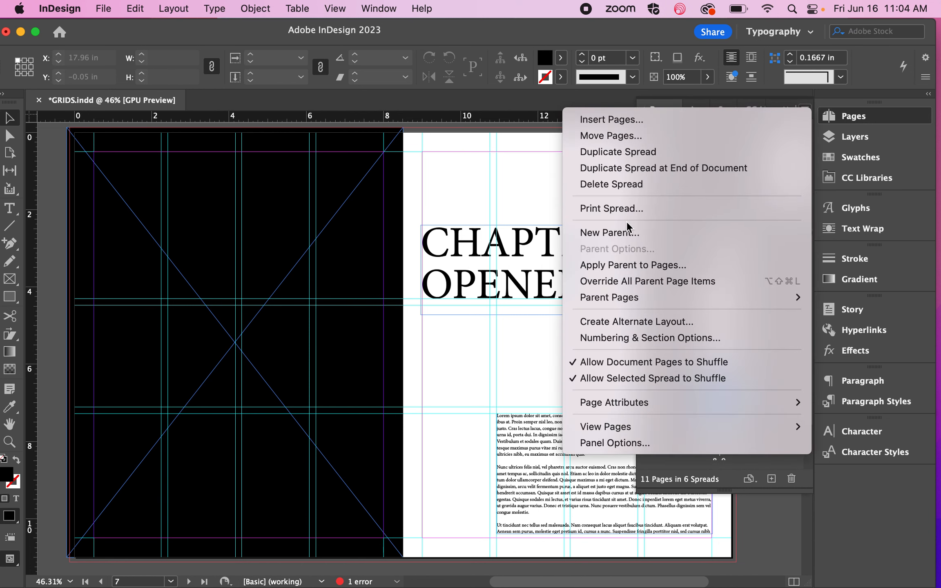
pyautogui.click(631, 233)
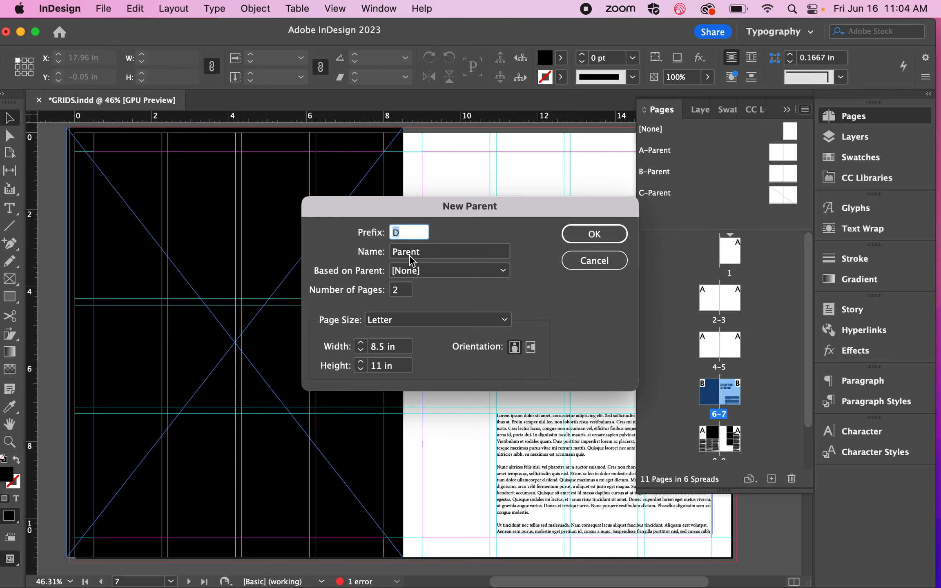
pyautogui.click(434, 271)
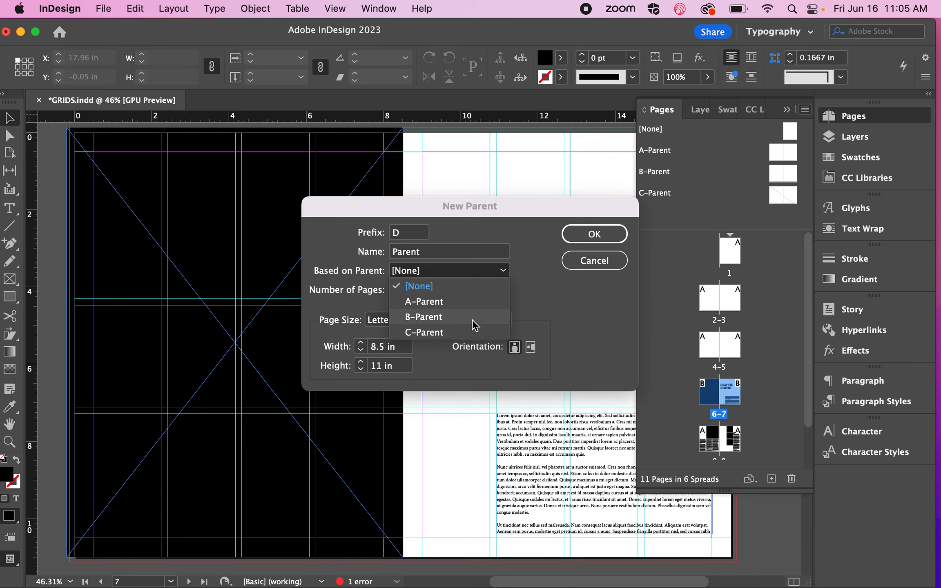
pyautogui.click(562, 317)
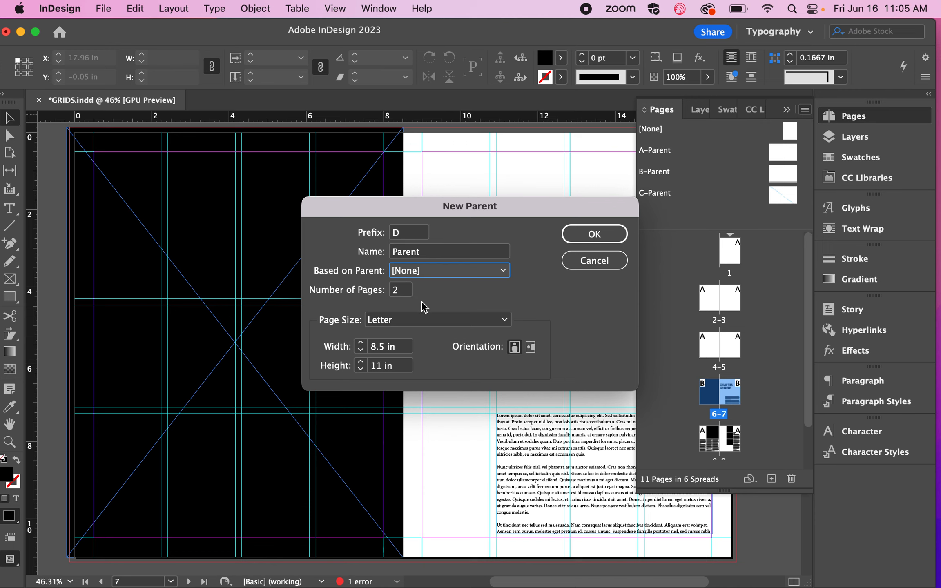
pyautogui.doubleClick(429, 251)
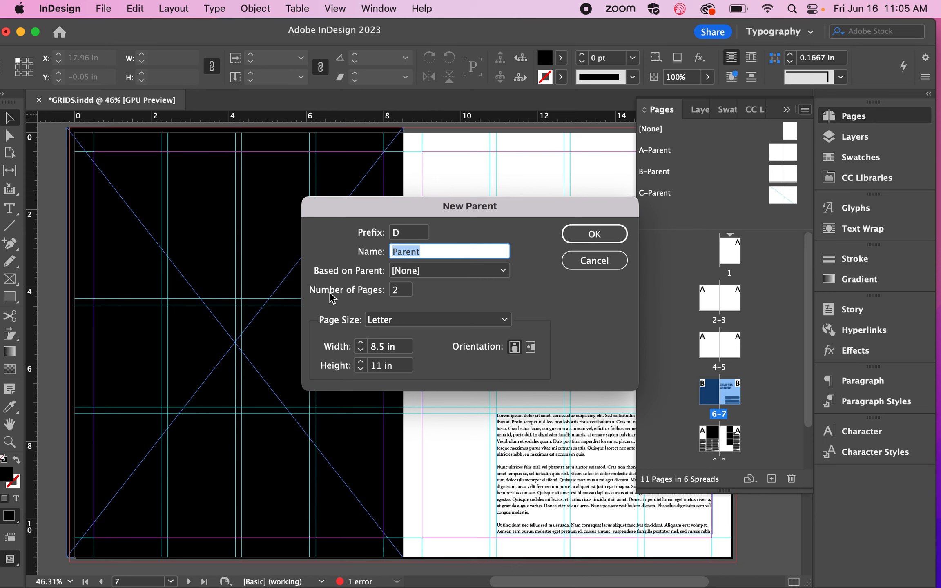
pyautogui.click(599, 266)
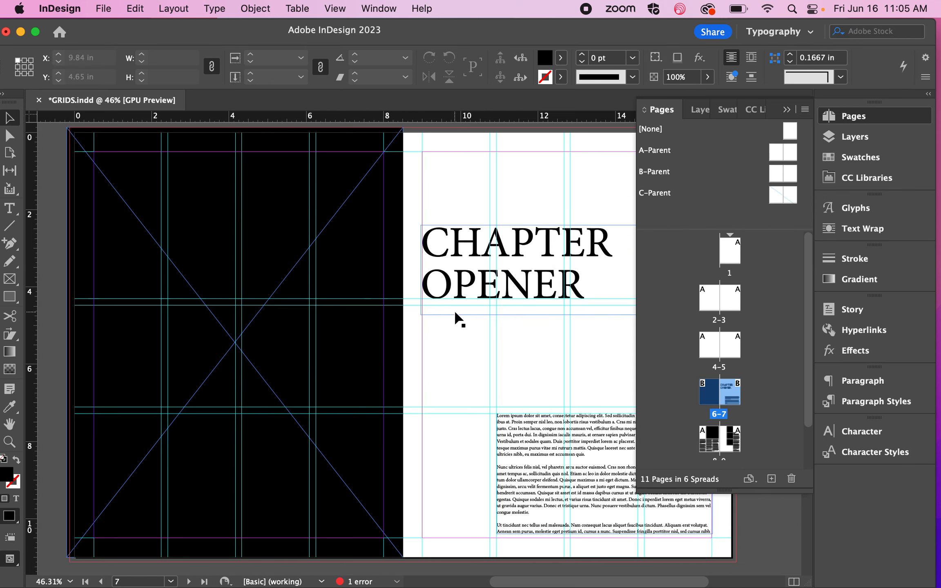
# Open the C-Parent spread and examine its grid and the diagonal line crossing both pages, leaving the line unchanged.
pyautogui.hscroll(1, 455, 313)
pyautogui.scroll(-1, 455, 312)
pyautogui.doubleClick(781, 200)
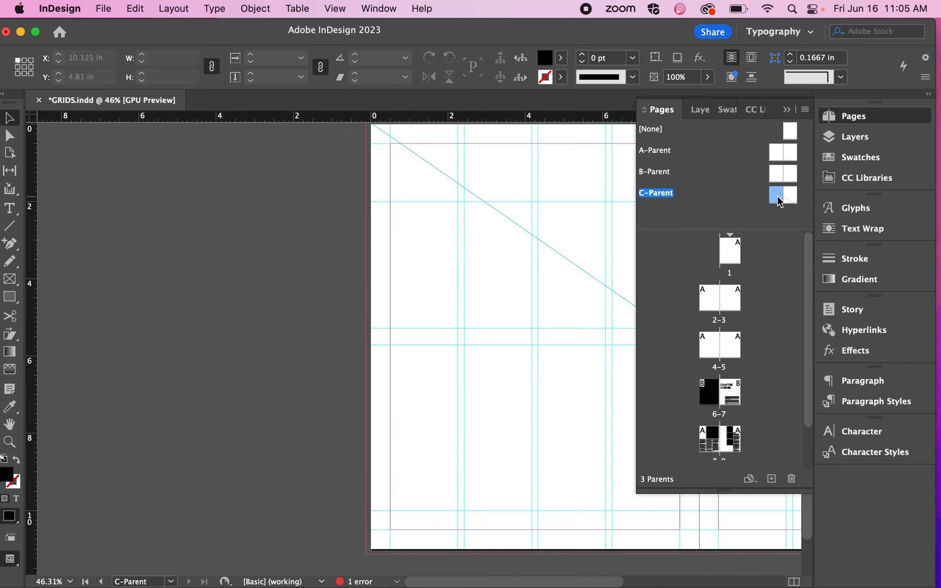
pyautogui.hscroll(8, 248, 349)
pyautogui.scroll(3, 249, 345)
pyautogui.hscroll(-1, 249, 345)
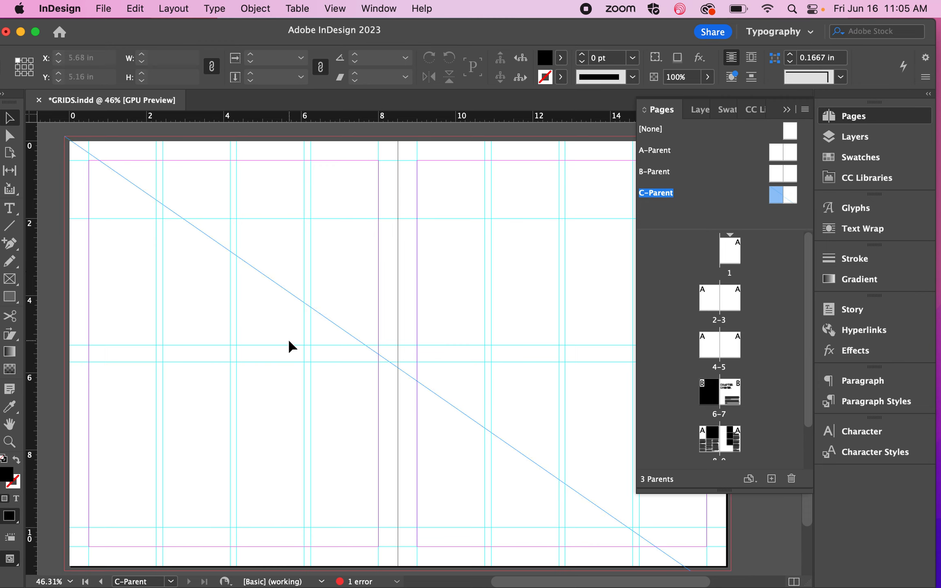
pyautogui.click(217, 244)
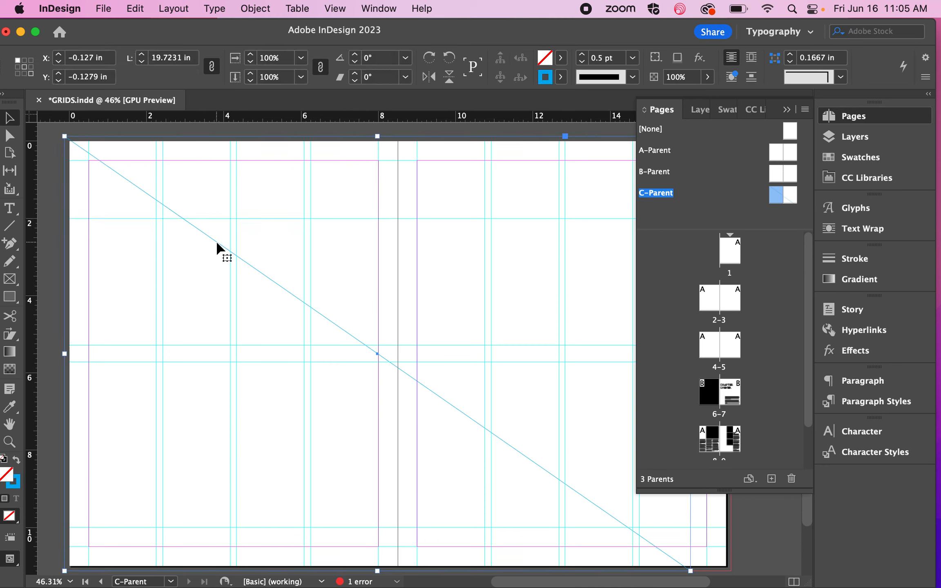
pyautogui.moveTo(734, 566)
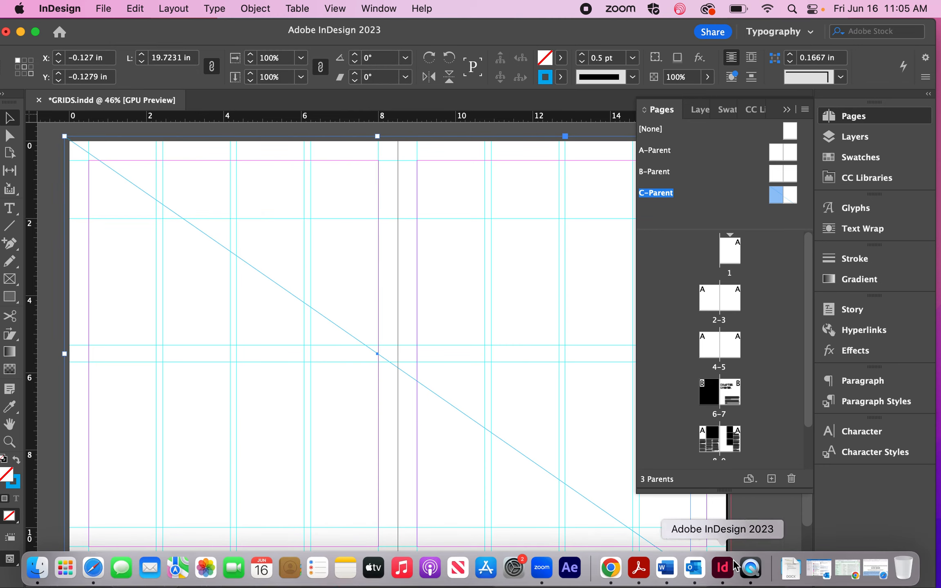
pyautogui.click(777, 518)
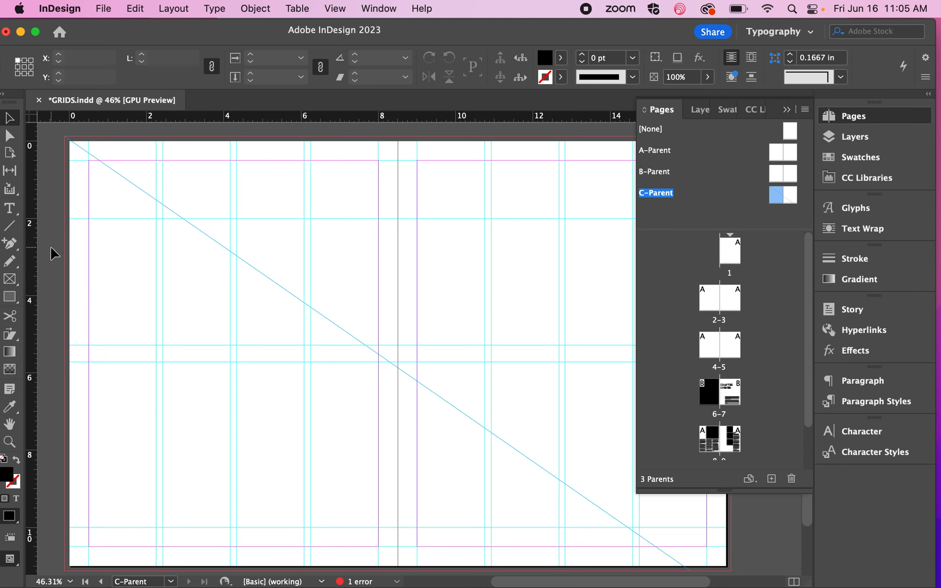
# Replace C-Parent's existing ruler guides with a grid of 2 rows and 4 columns, 0.1667 in gutters, fitted to the margins.
pyautogui.click(163, 7)
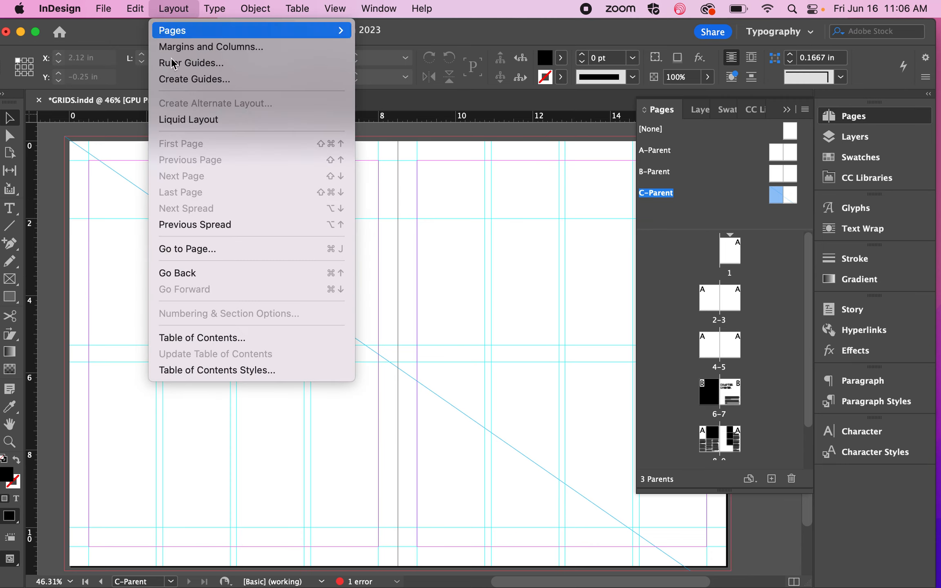
pyautogui.click(182, 80)
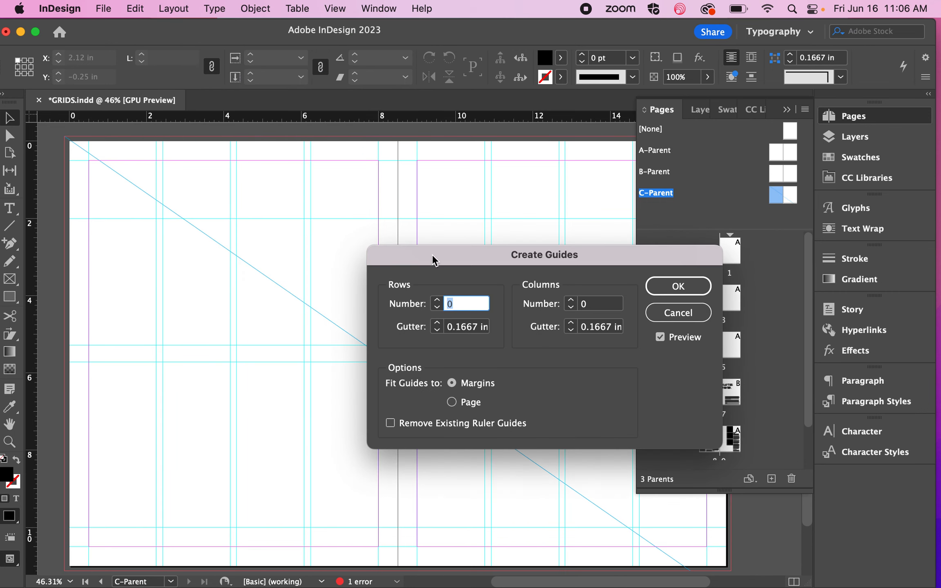
pyautogui.moveTo(433, 256); pyautogui.dragTo(333, 334)
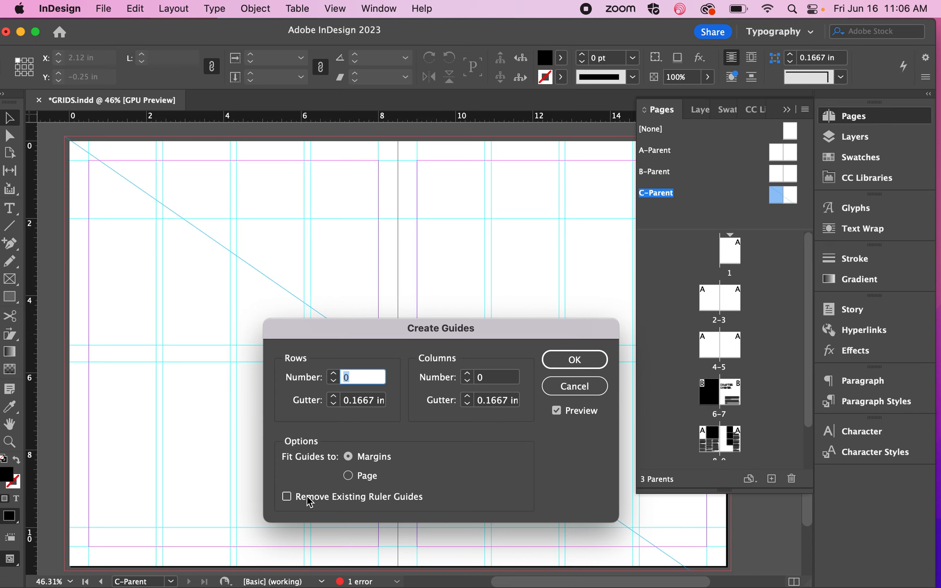
pyautogui.click(288, 497)
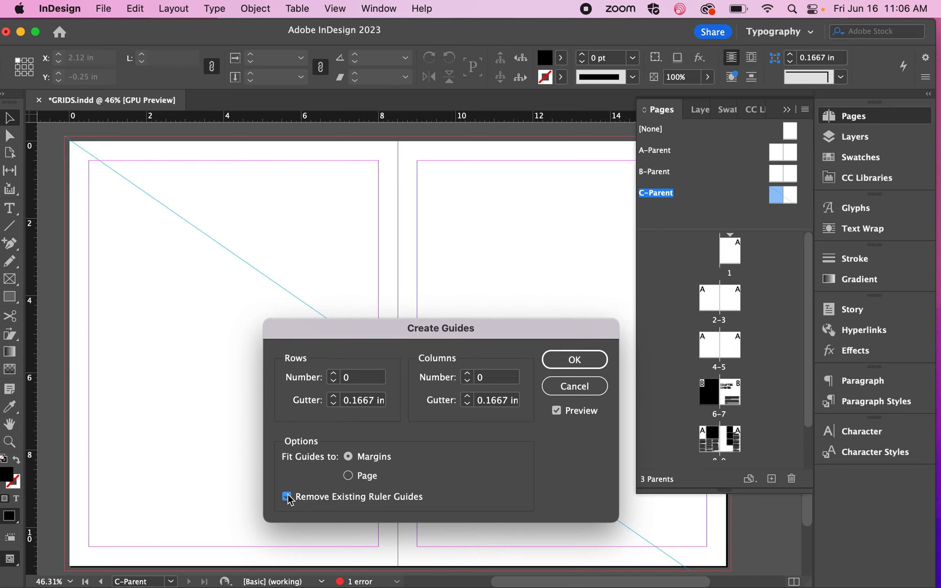
pyautogui.click(468, 374)
pyautogui.click(468, 374)
pyautogui.click(467, 374)
pyautogui.click(468, 375)
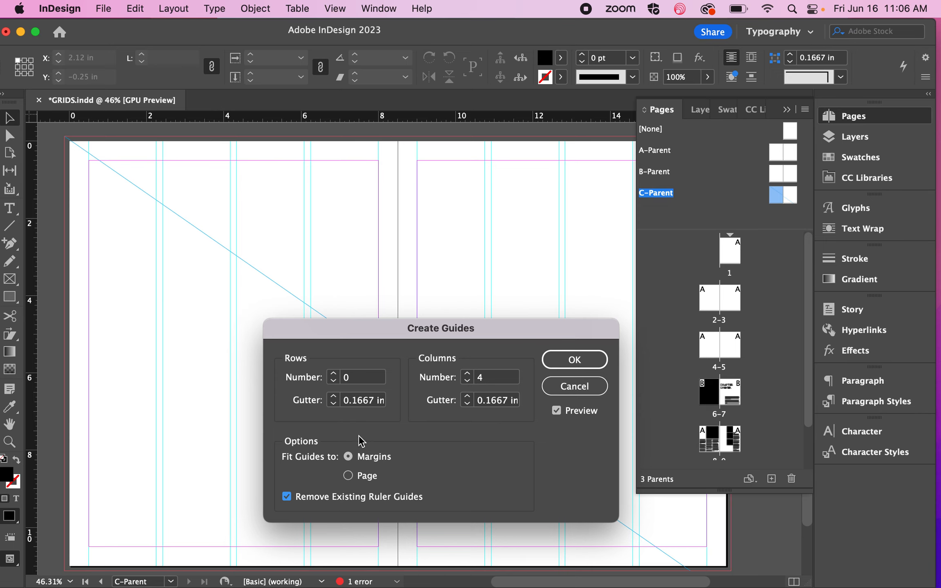
pyautogui.click(334, 375)
pyautogui.click(333, 374)
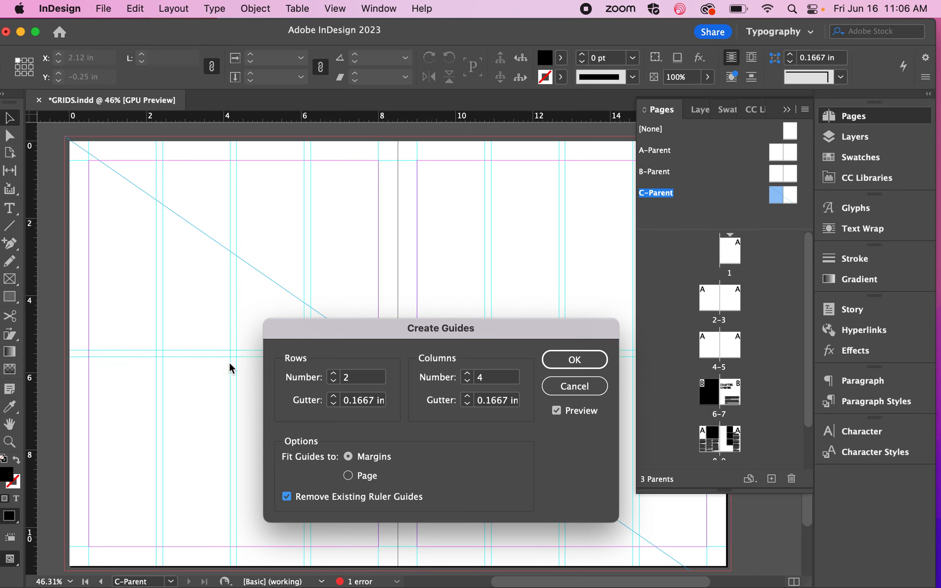
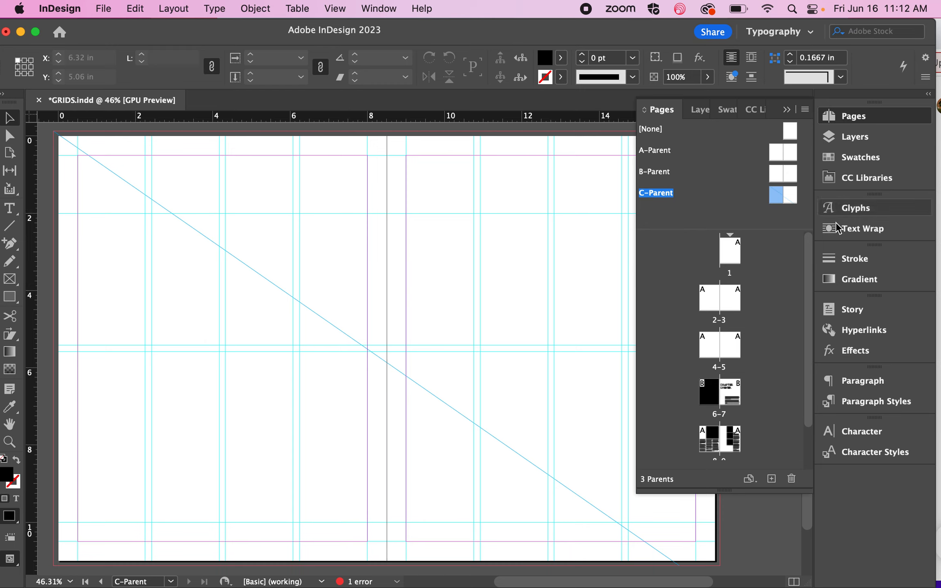
# Open spread 10-11, which uses C-Parent, and preview it without guides or the page overview before showing the grid again.
pyautogui.moveTo(775, 201); pyautogui.dragTo(720, 450)
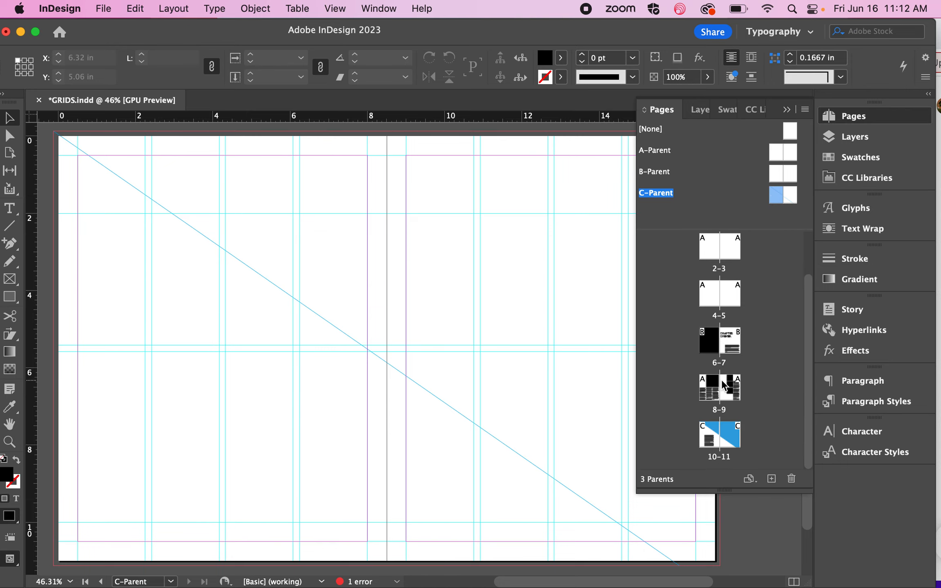
pyautogui.doubleClick(712, 442)
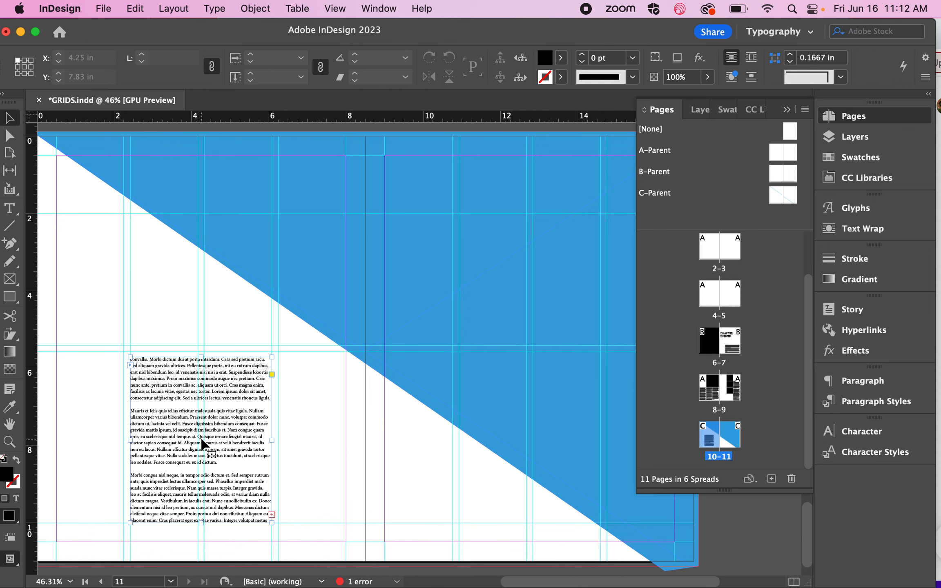
pyautogui.press('w')
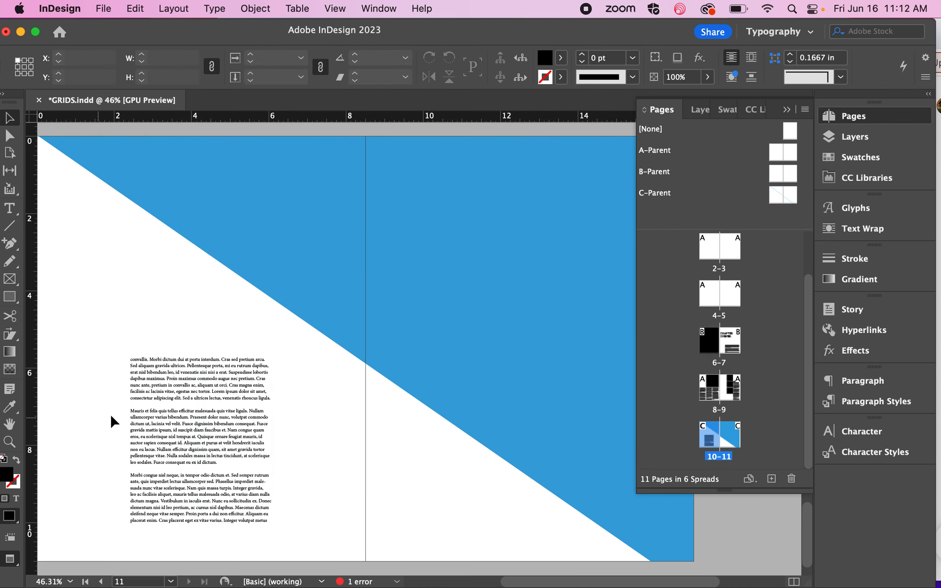
pyautogui.click(786, 109)
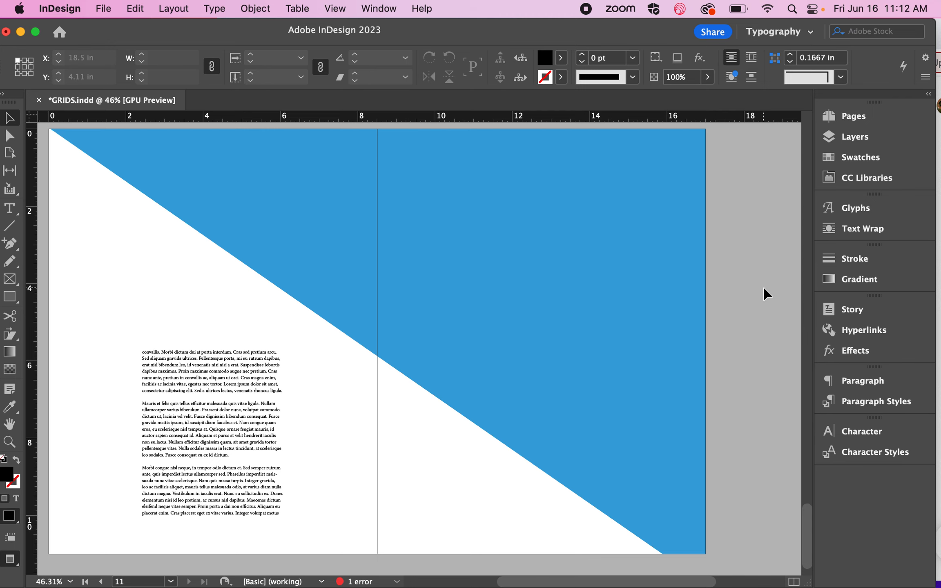
pyautogui.press('w')
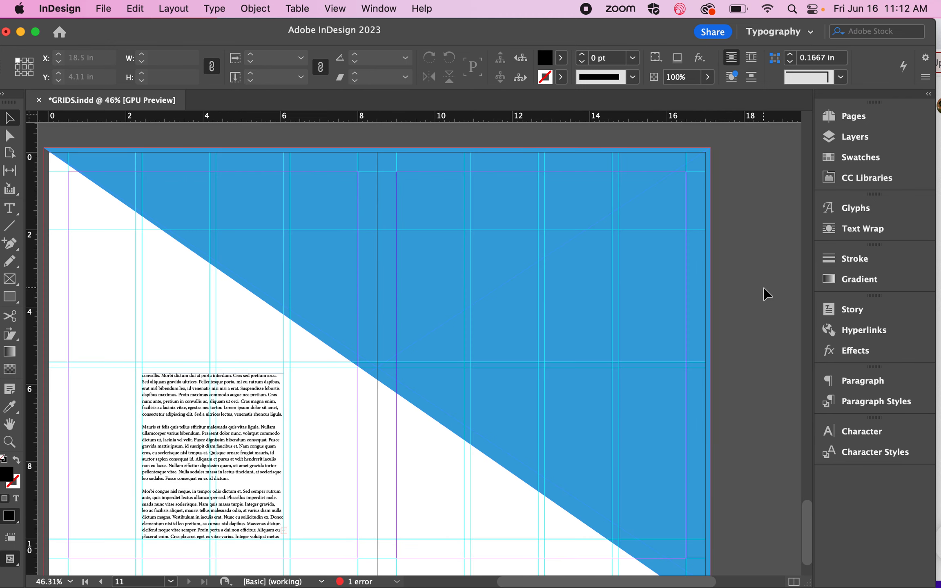
# Compare the layouts of spreads 6-7, 8-9 and 10-11 against their grids, and select the body text frame on page 10.
pyautogui.scroll(15, 766, 293)
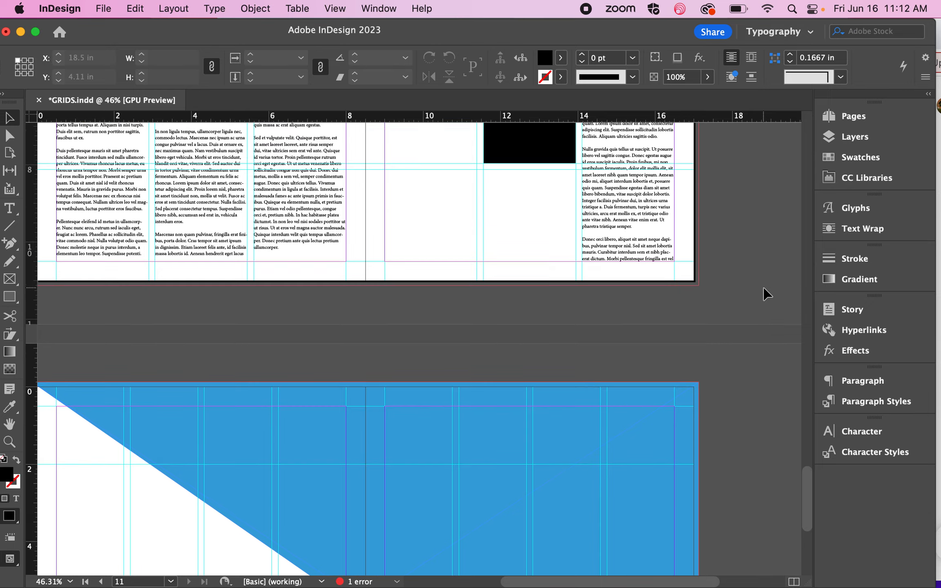
pyautogui.scroll(12, 766, 294)
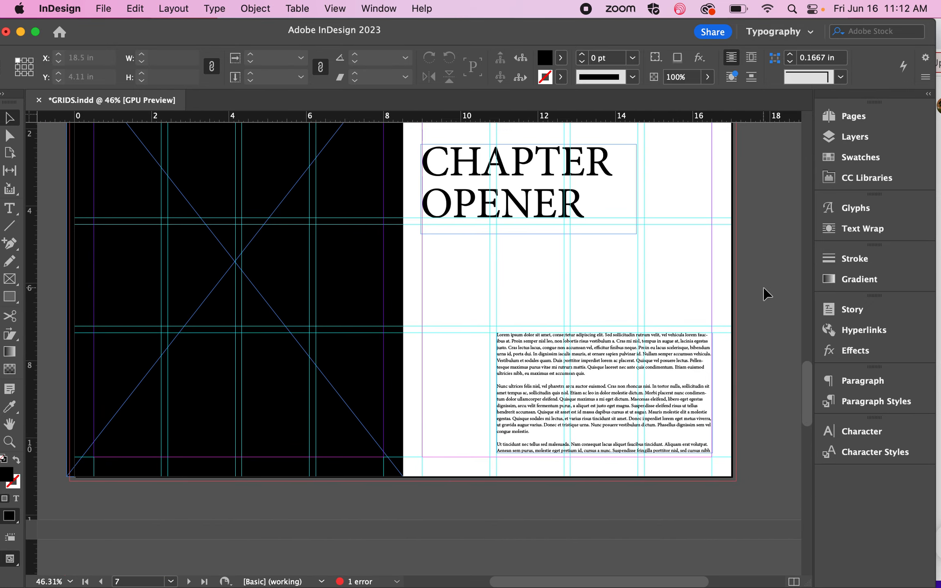
pyautogui.scroll(-3, 767, 293)
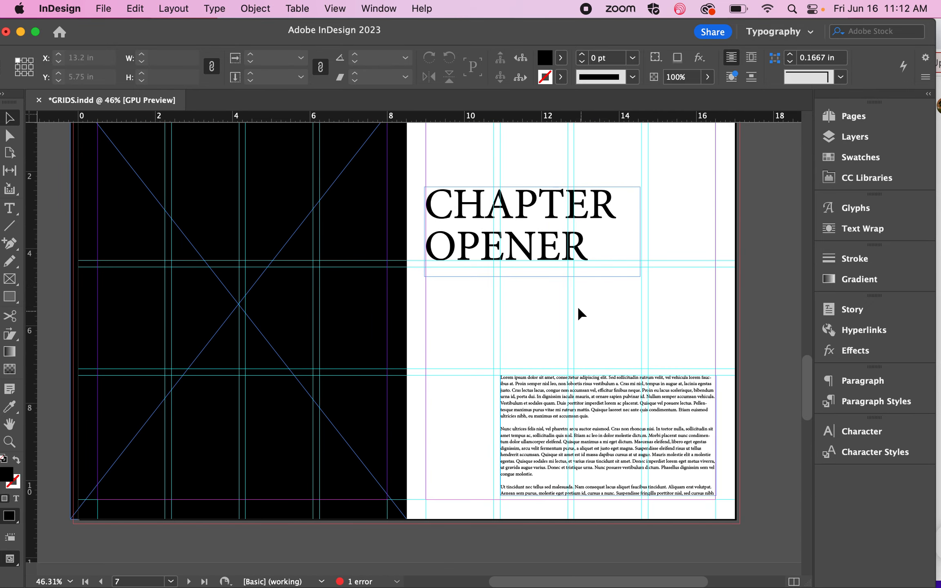
pyautogui.scroll(-9, 774, 275)
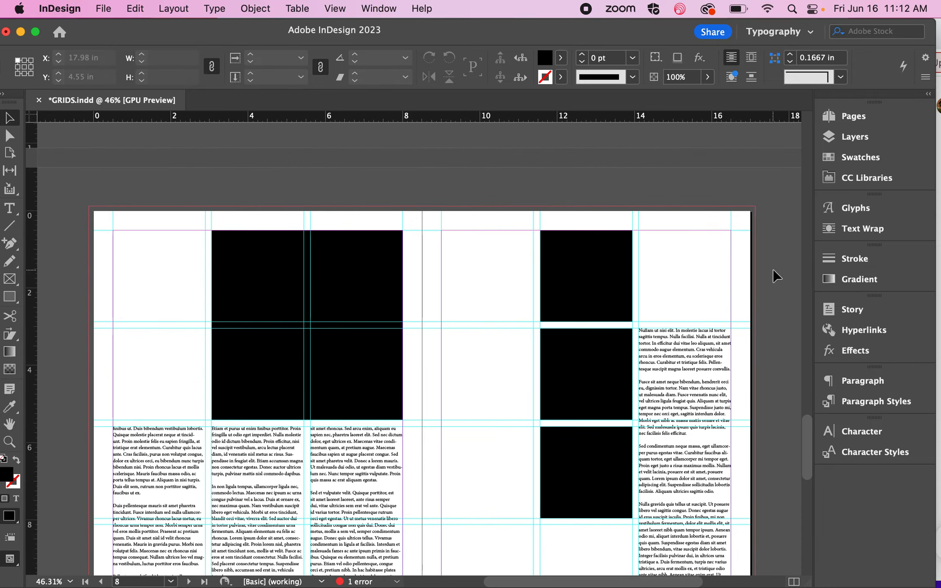
pyautogui.scroll(-6, 776, 276)
pyautogui.scroll(-8, 776, 276)
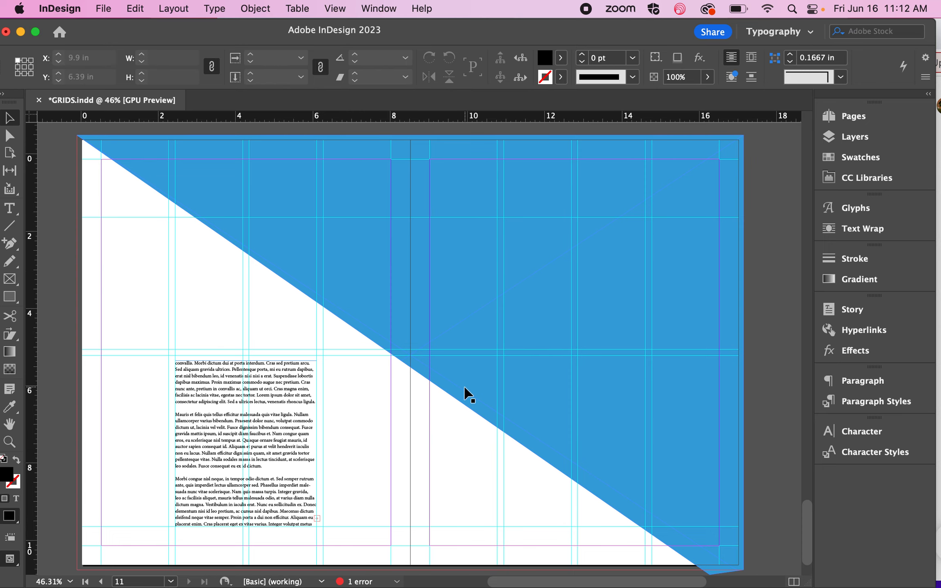
pyautogui.scroll(6, 465, 393)
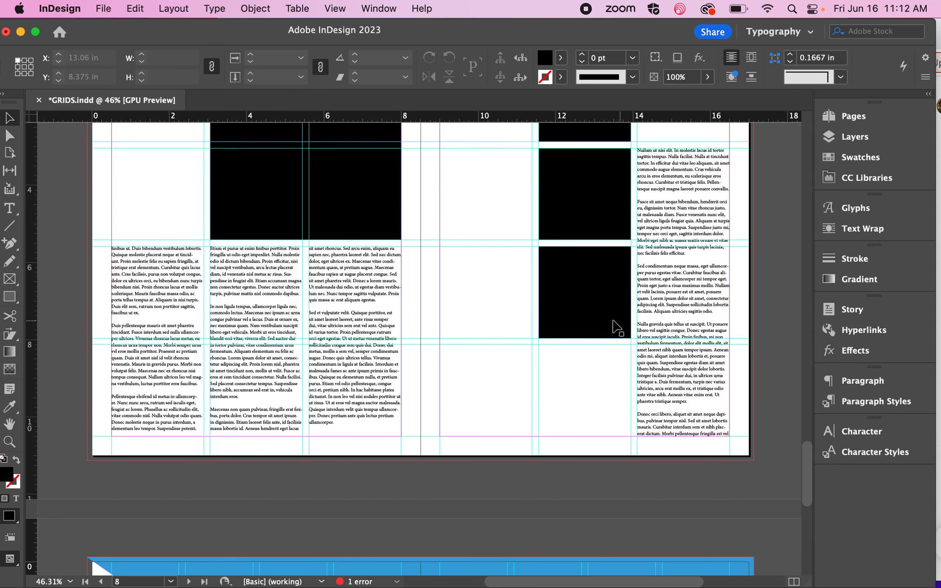
pyautogui.scroll(3, 440, 304)
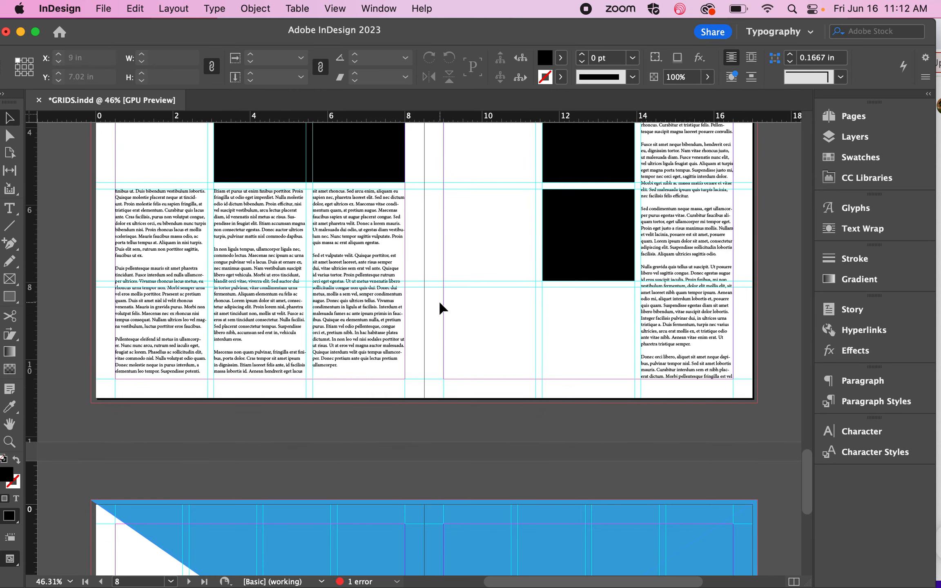
pyautogui.scroll(-1, 439, 300)
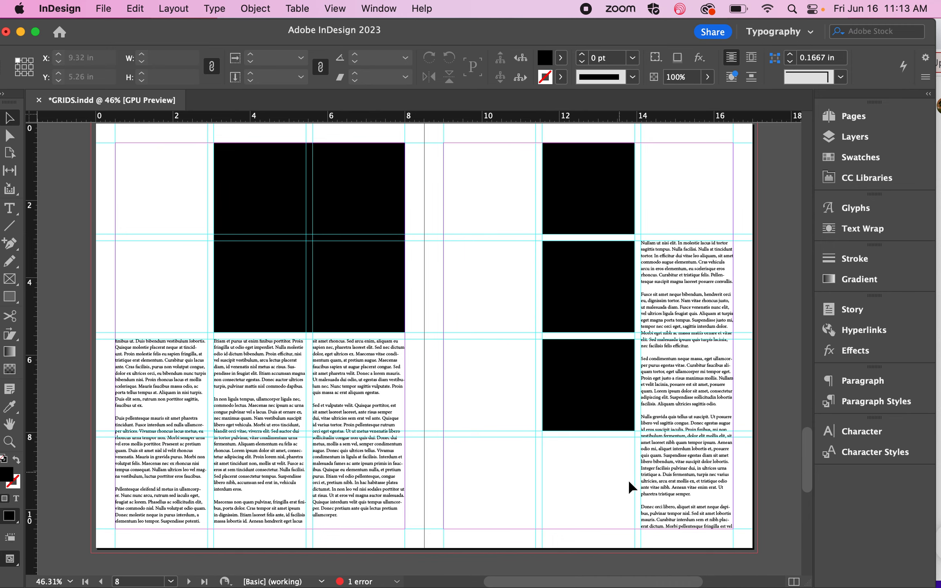
pyautogui.scroll(-4, 634, 490)
pyautogui.scroll(-10, 635, 489)
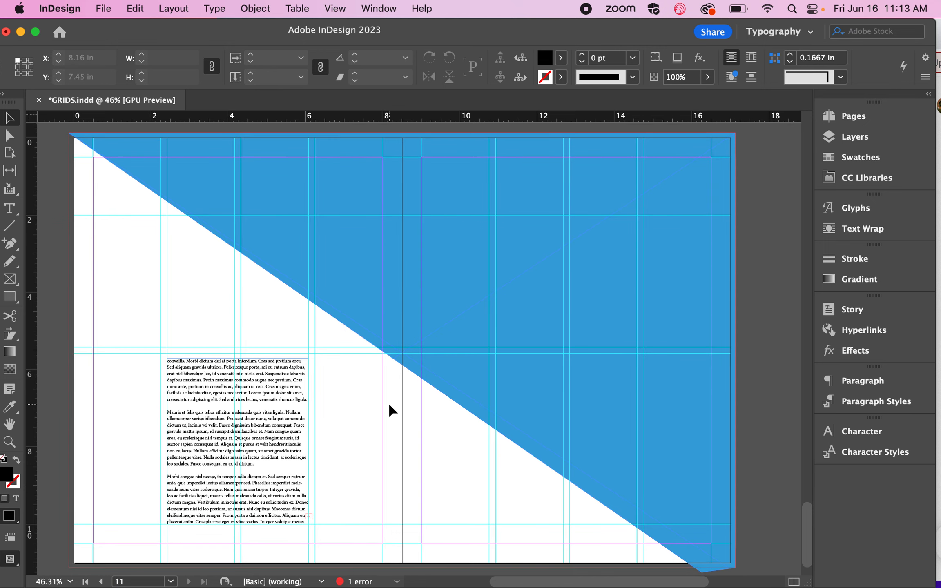
pyautogui.click(256, 396)
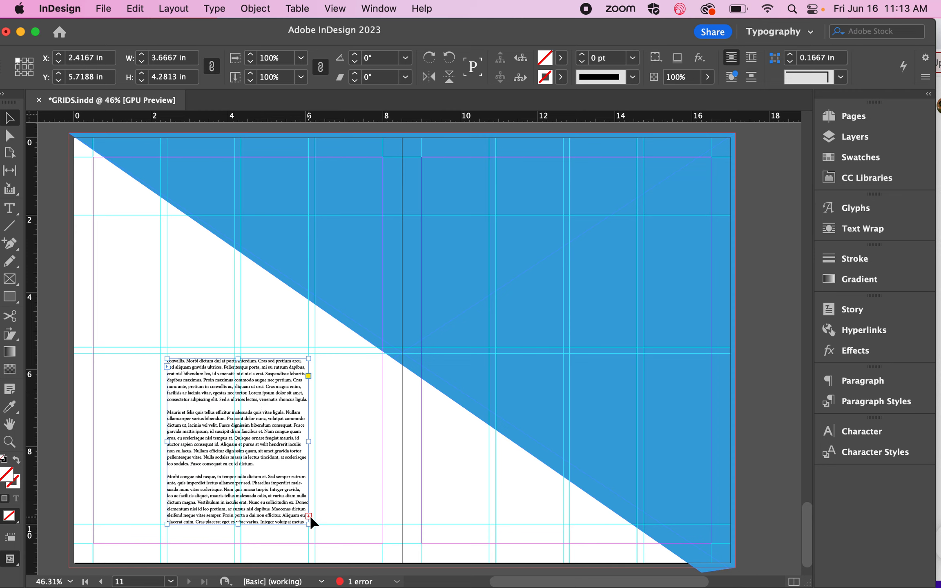
# Examine how the edges of the page 10 body text frame line up with the column and row guides of the spread.
pyautogui.scroll(10, 315, 506)
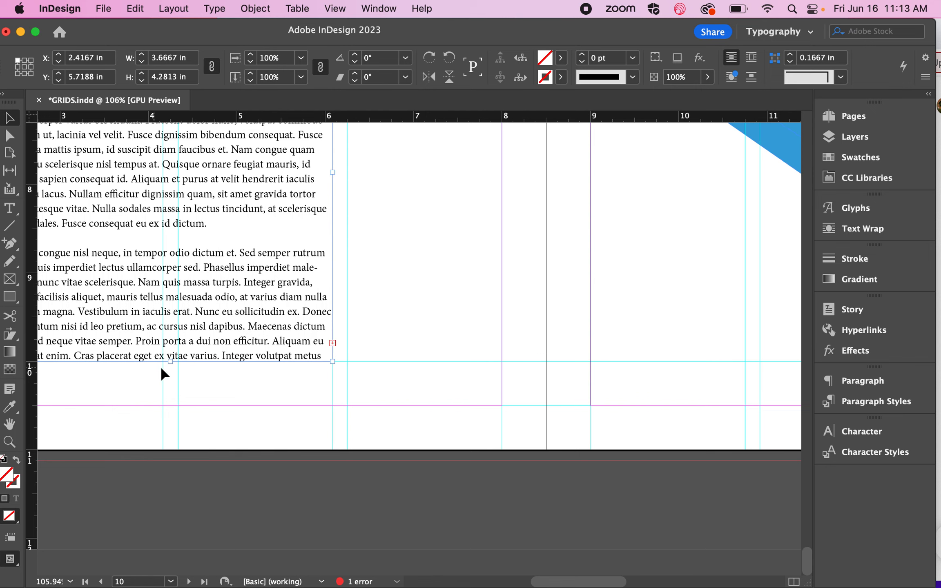
pyautogui.moveTo(171, 365)
pyautogui.mouseDown()
pyautogui.moveTo(175, 417)
pyautogui.moveTo(168, 362)
pyautogui.mouseUp()
pyautogui.hscroll(-10, 325, 361)
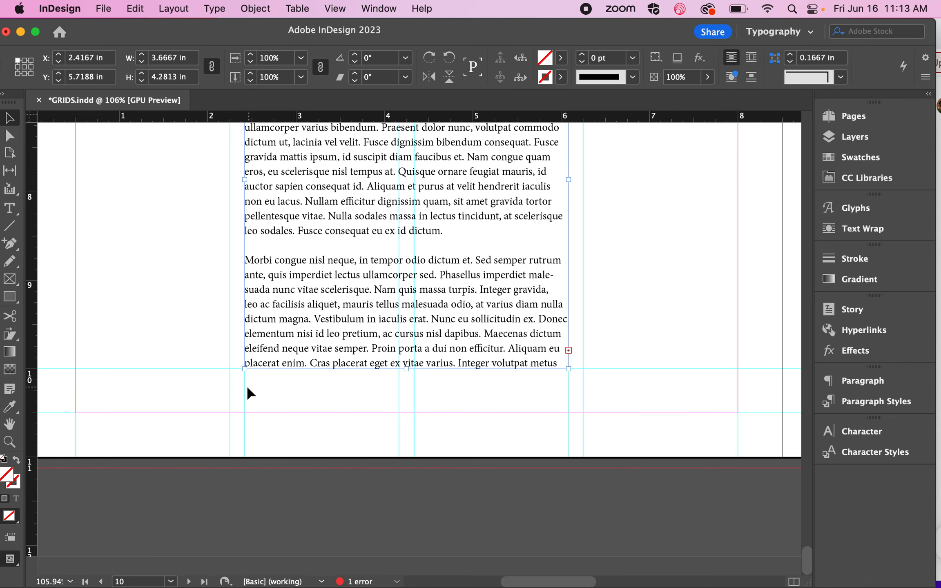
pyautogui.scroll(-5, 237, 388)
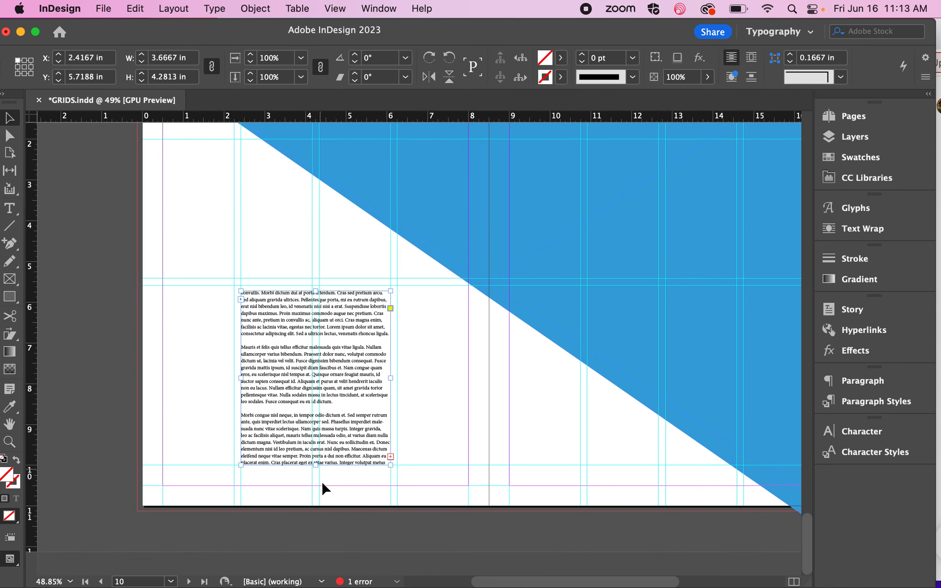
pyautogui.hscroll(3, 323, 483)
pyautogui.scroll(3, 322, 483)
pyautogui.hscroll(-2, 322, 484)
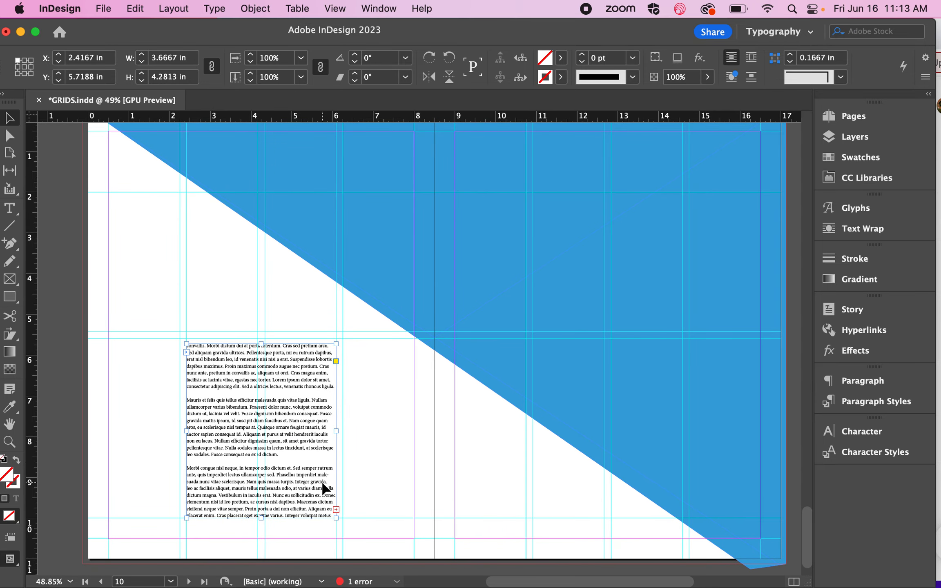
pyautogui.scroll(3, 477, 440)
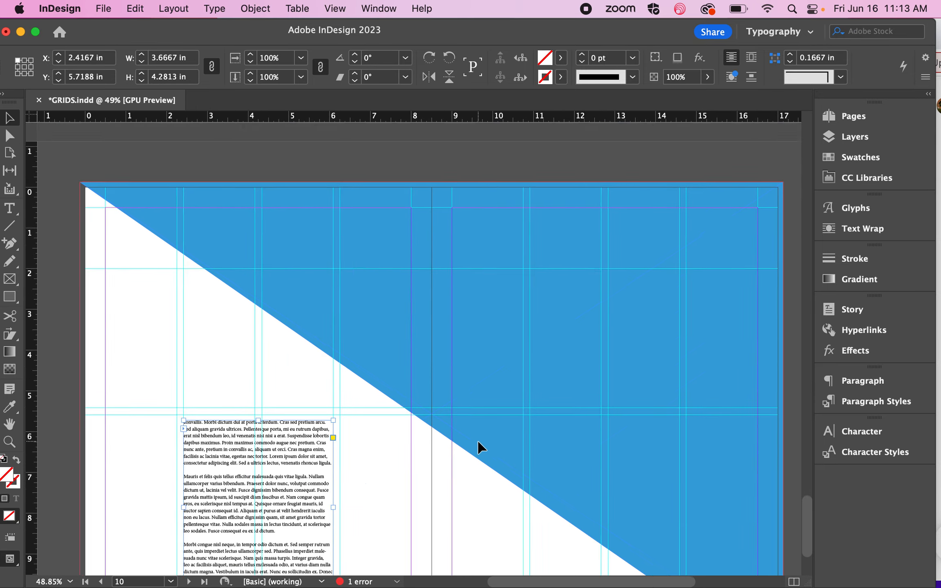
pyautogui.scroll(-4, 477, 439)
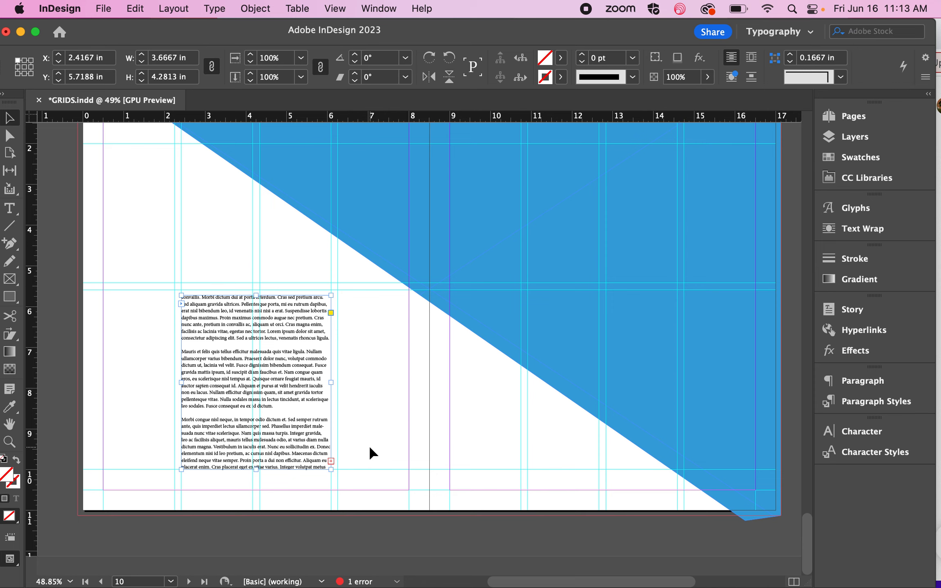
# Try extending the body text frame on page 10 down to the bottom margin, and return its lower edge to the guide above.
pyautogui.click(369, 447)
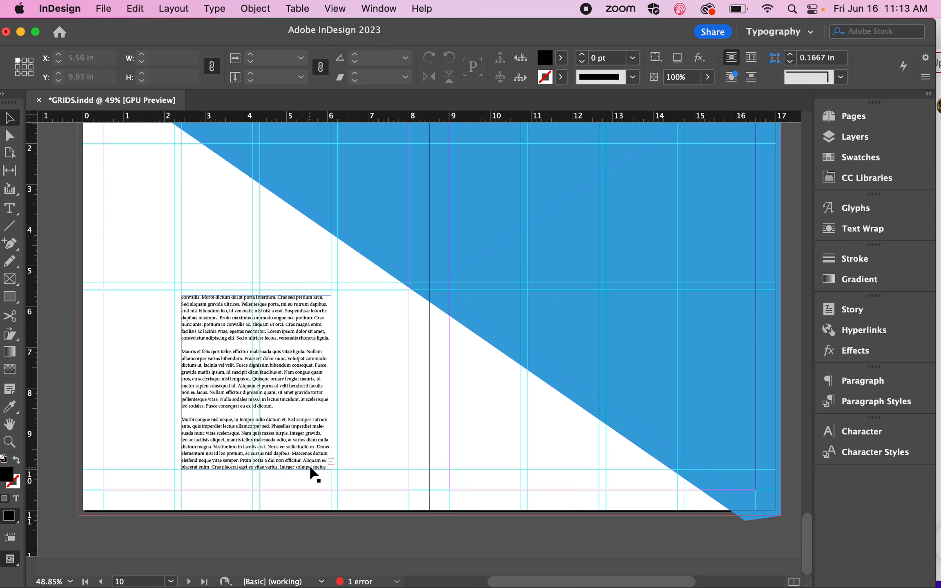
pyautogui.click(285, 464)
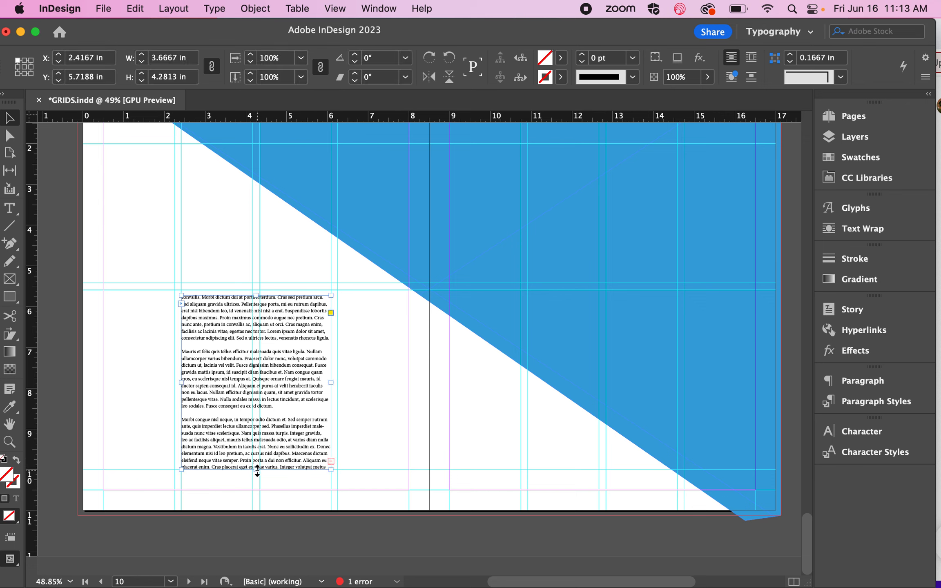
pyautogui.moveTo(257, 470); pyautogui.dragTo(257, 490)
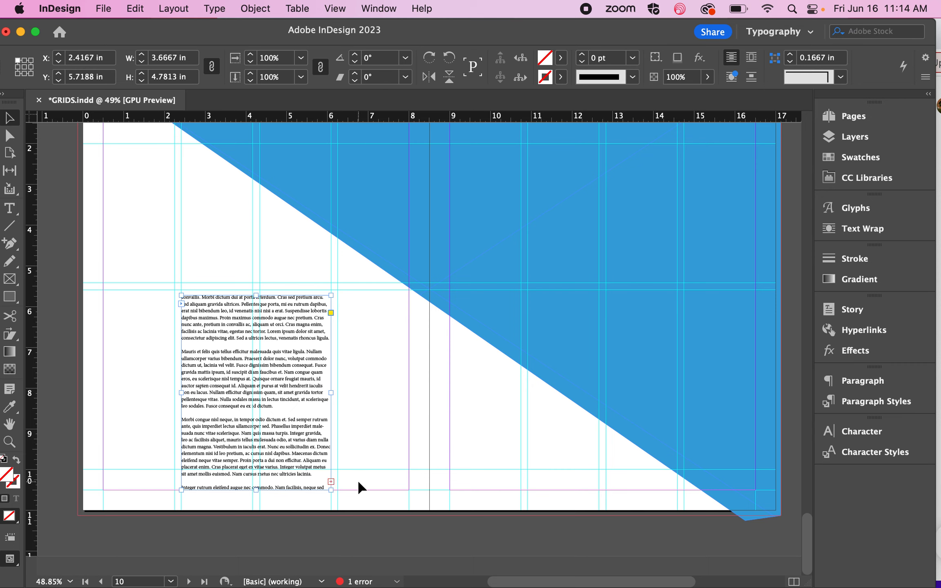
pyautogui.moveTo(256, 489); pyautogui.dragTo(257, 470)
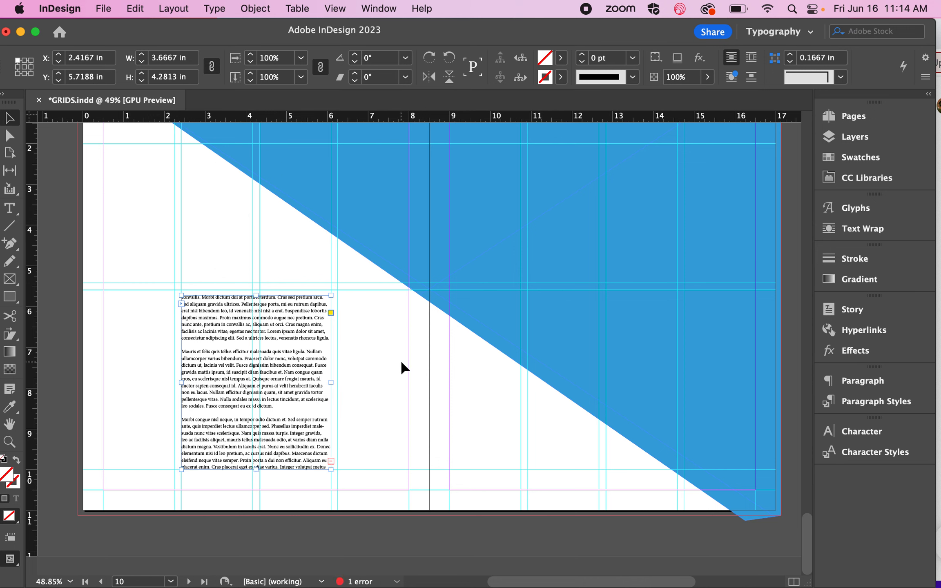
# Nudge the page 10 body text frame up to Y 5.6076 in and extend its lower edge down to the bottom row guide.
pyautogui.click(107, 255)
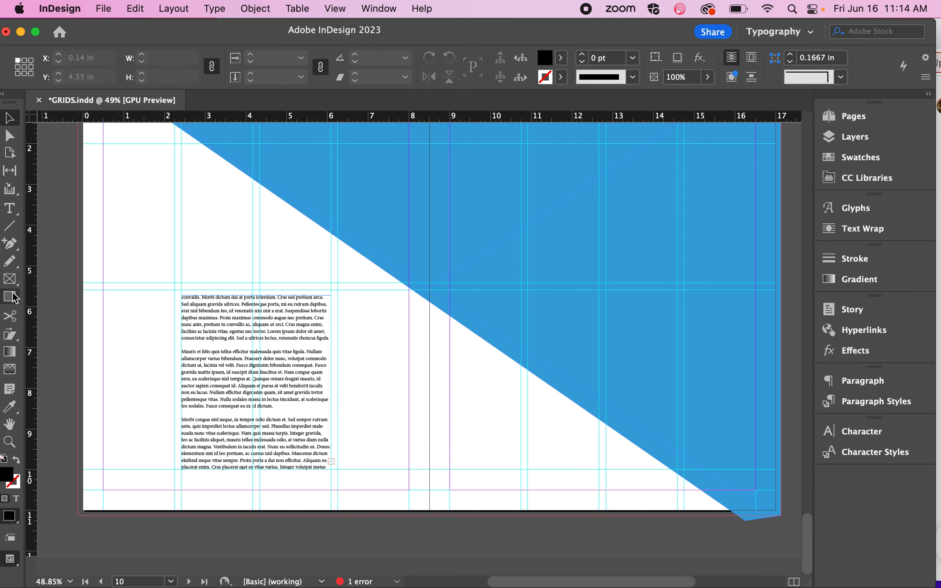
pyautogui.click(9, 208)
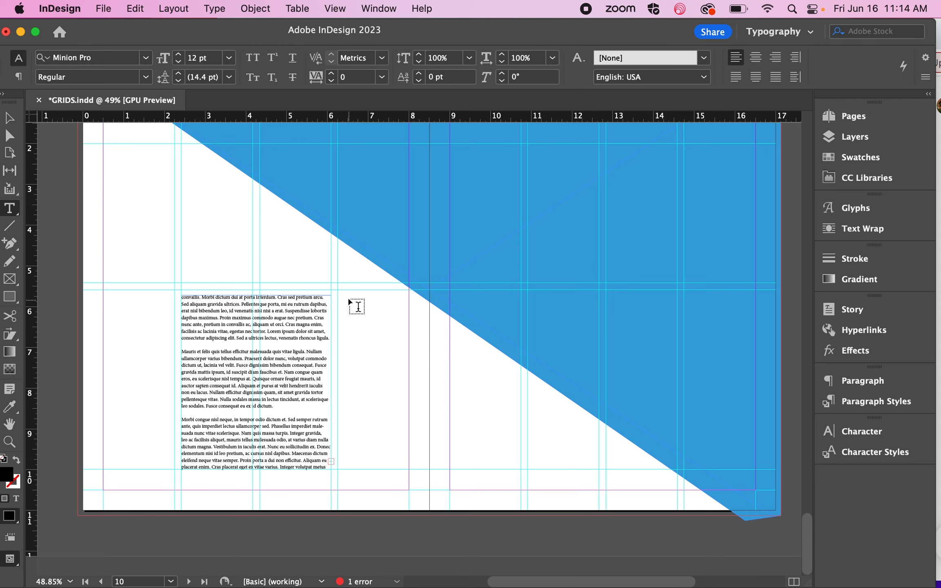
pyautogui.click(11, 116)
pyautogui.click(228, 395)
pyautogui.press('Up')
pyautogui.press('Up')
pyautogui.press('Up')
pyautogui.press('Up')
pyautogui.press('Up')
pyautogui.press('Up')
pyautogui.press('Up')
pyautogui.press('Up')
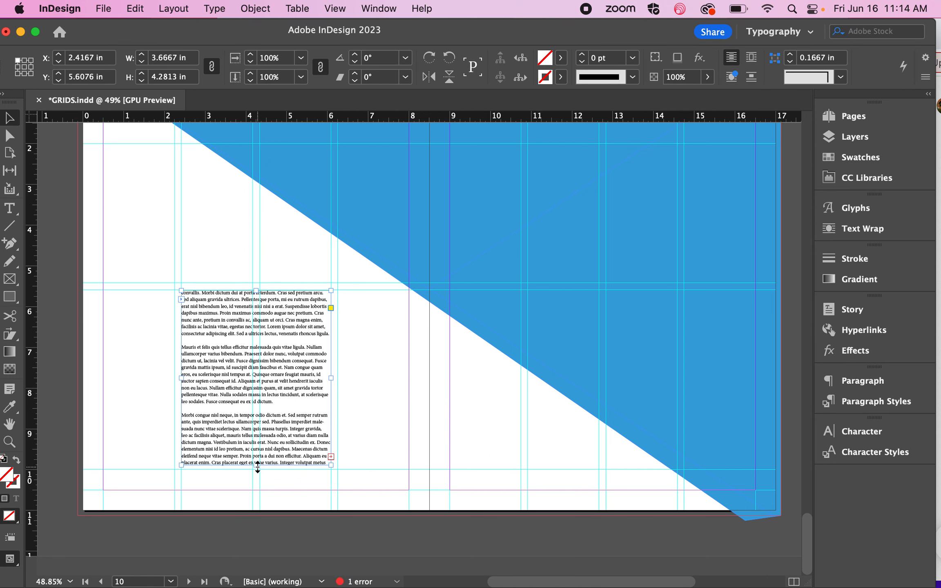
pyautogui.moveTo(256, 465)
pyautogui.mouseDown()
pyautogui.moveTo(257, 478)
pyautogui.moveTo(255, 469)
pyautogui.mouseUp()
# Draw a 1.75 x 4.4167 in text frame in page 10's fourth column, from the middle row guide to the bottom row guide.
pyautogui.click(369, 407)
pyautogui.click(10, 209)
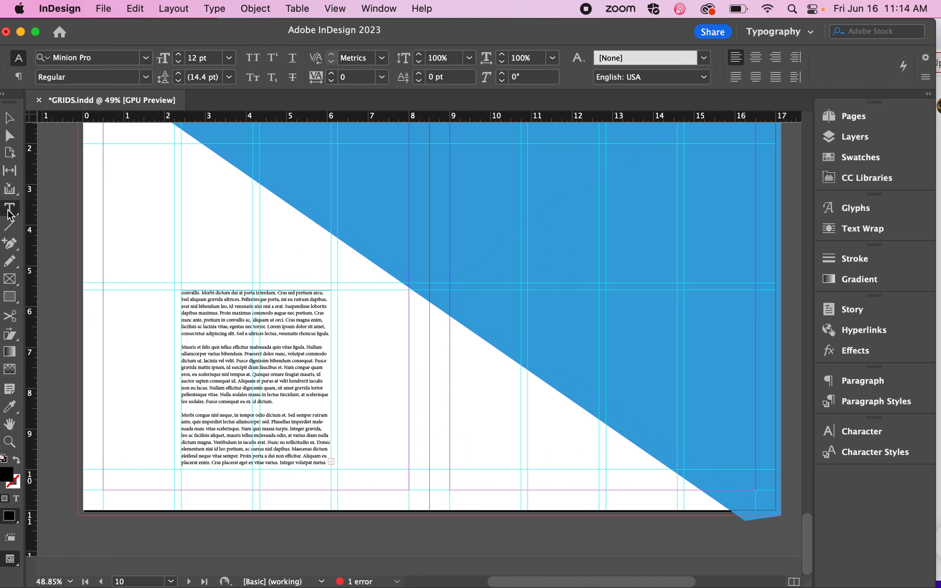
pyautogui.moveTo(338, 290); pyautogui.dragTo(411, 469)
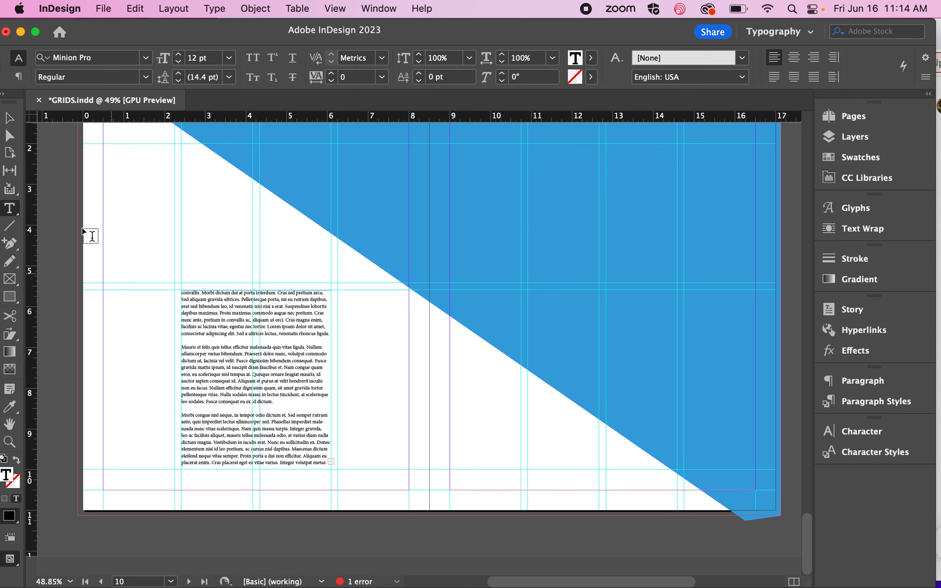
pyautogui.click(11, 119)
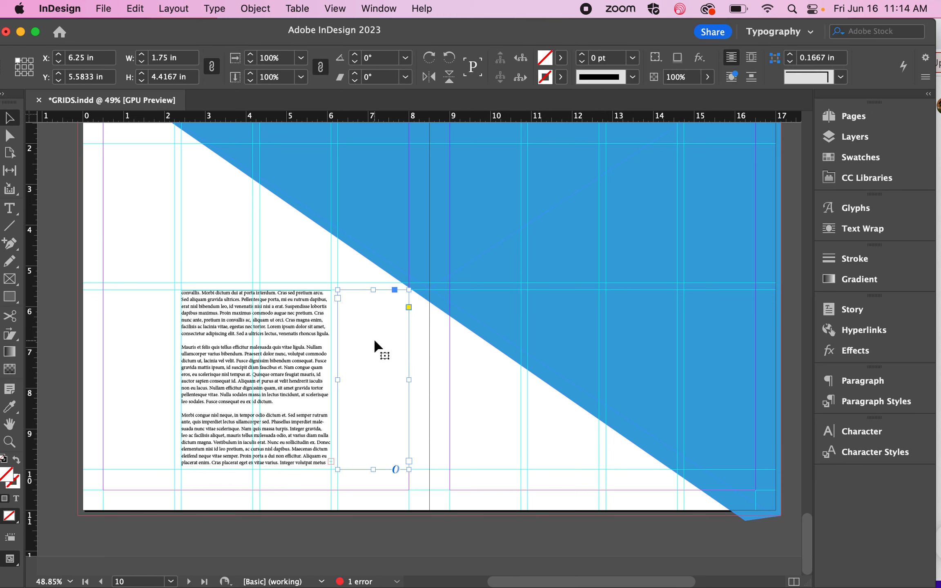
# Thread the overset text of the two-column-wide frame on page 10 into the narrow fourth-column frame, undoing the misplaced frame.
pyautogui.click(317, 479)
pyautogui.click(332, 462)
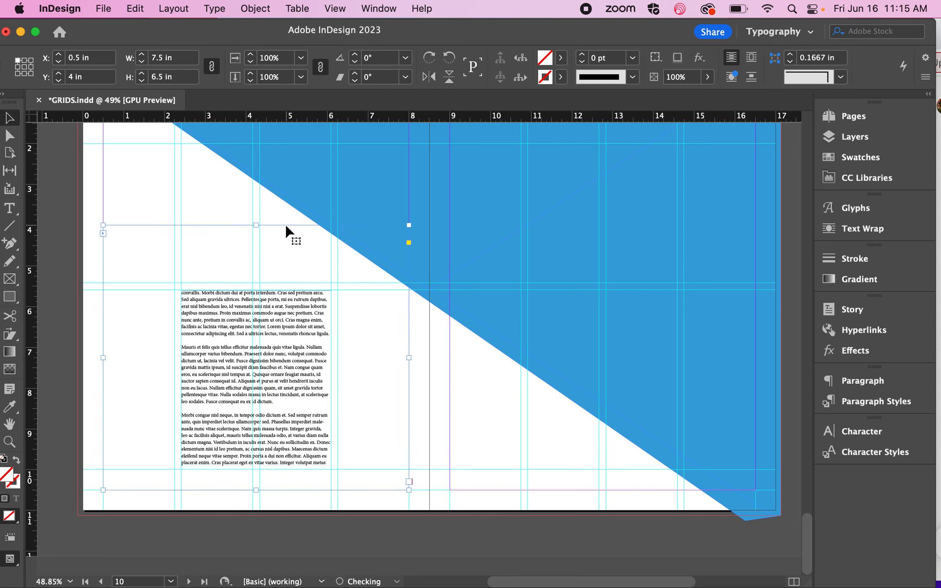
pyautogui.click(287, 226)
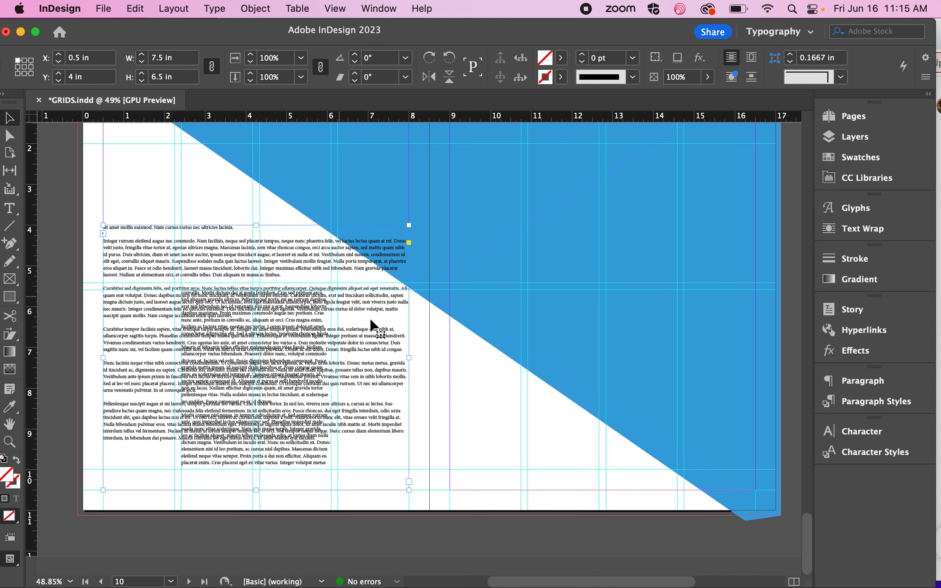
pyautogui.press('super+z')
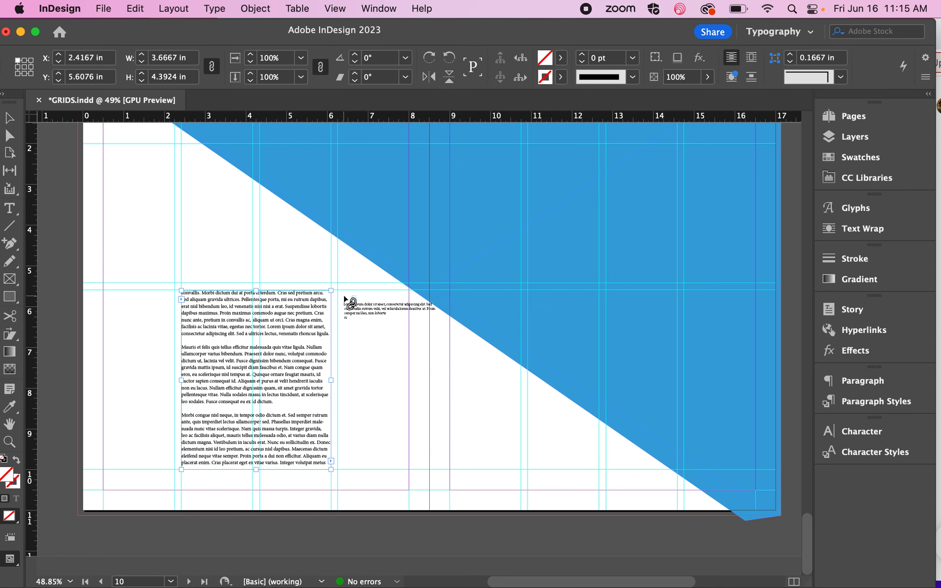
pyautogui.click(346, 302)
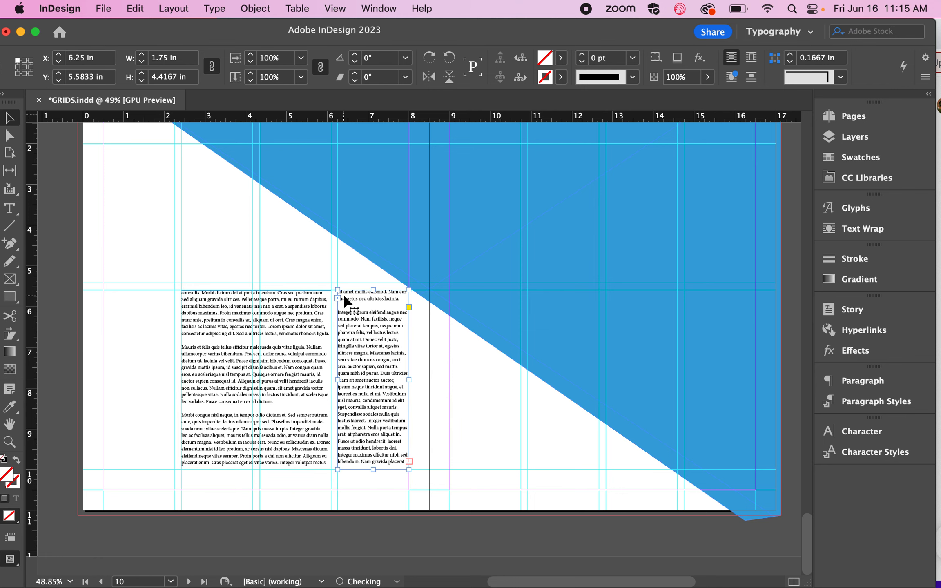
# Shorten the wider text frame on page 10 to reflow its text, and extend it back to a height of 4.4167 in.
pyautogui.click(286, 423)
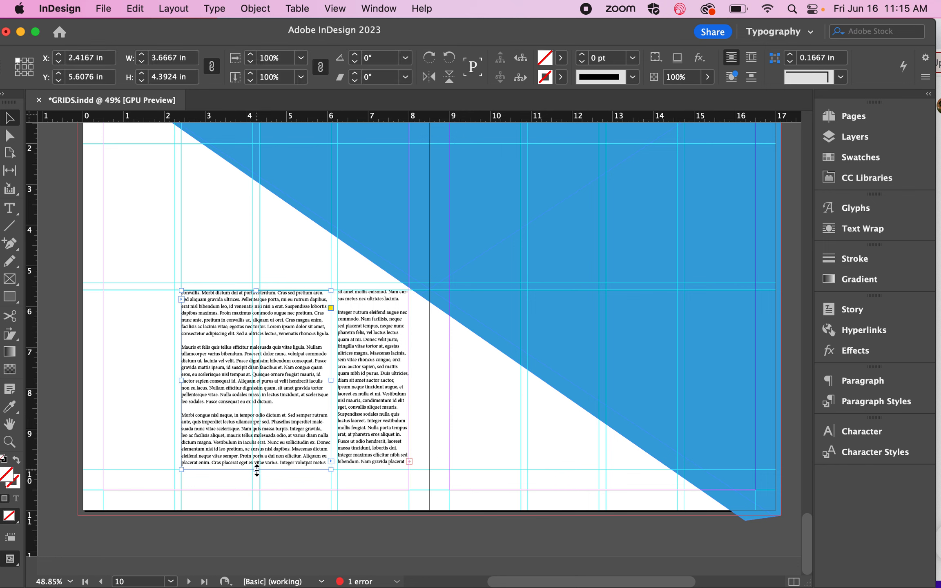
pyautogui.moveTo(257, 470); pyautogui.dragTo(256, 435)
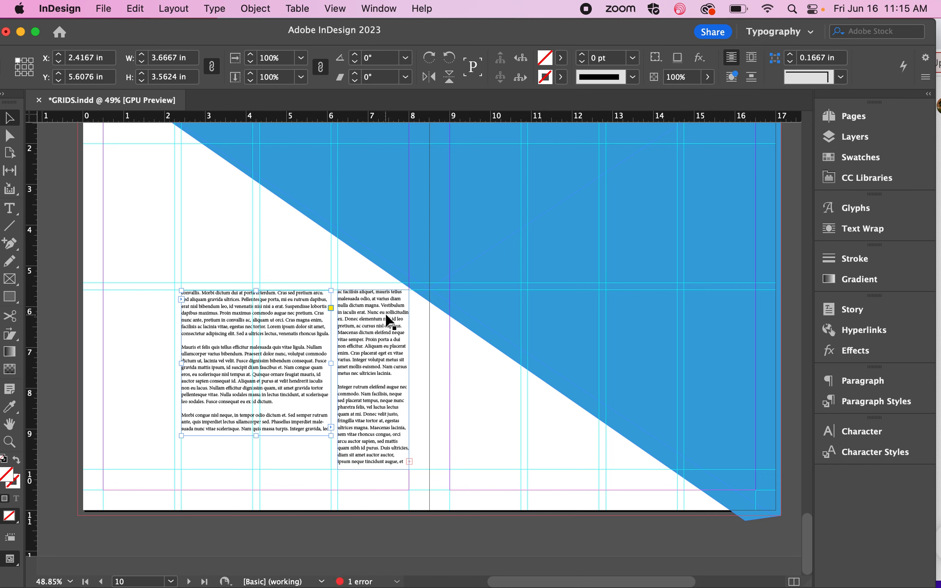
pyautogui.moveTo(257, 436); pyautogui.dragTo(254, 472)
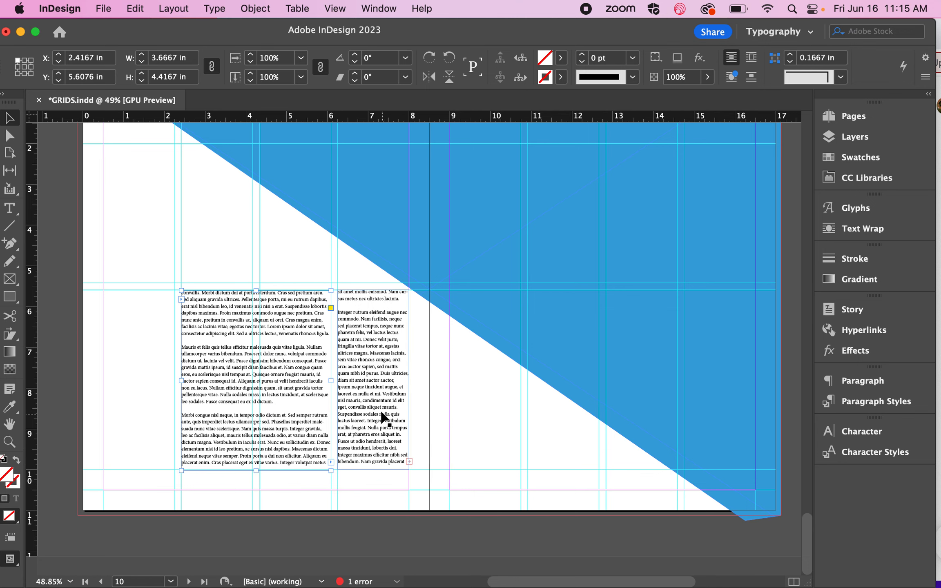
pyautogui.hscroll(1, 384, 416)
pyautogui.scroll(-1, 384, 416)
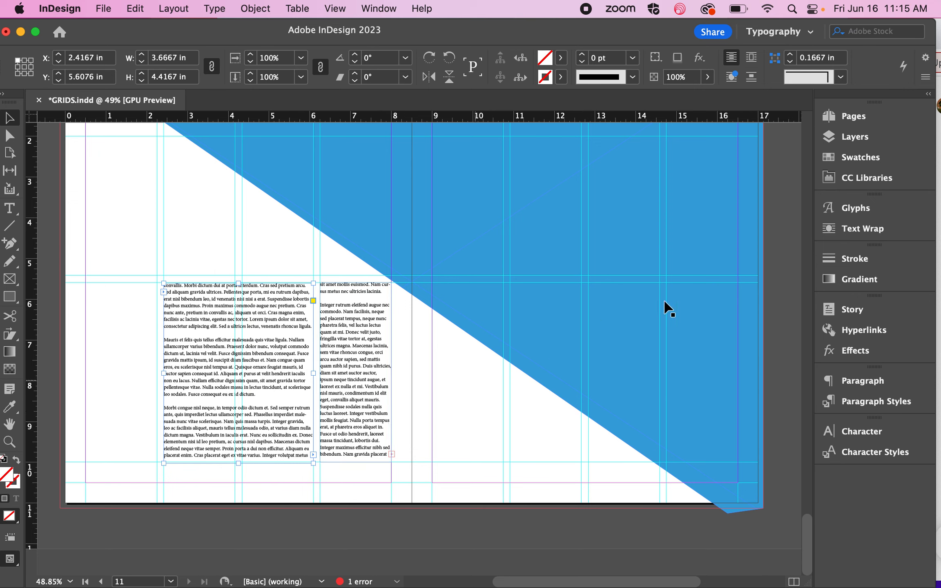
pyautogui.click(392, 453)
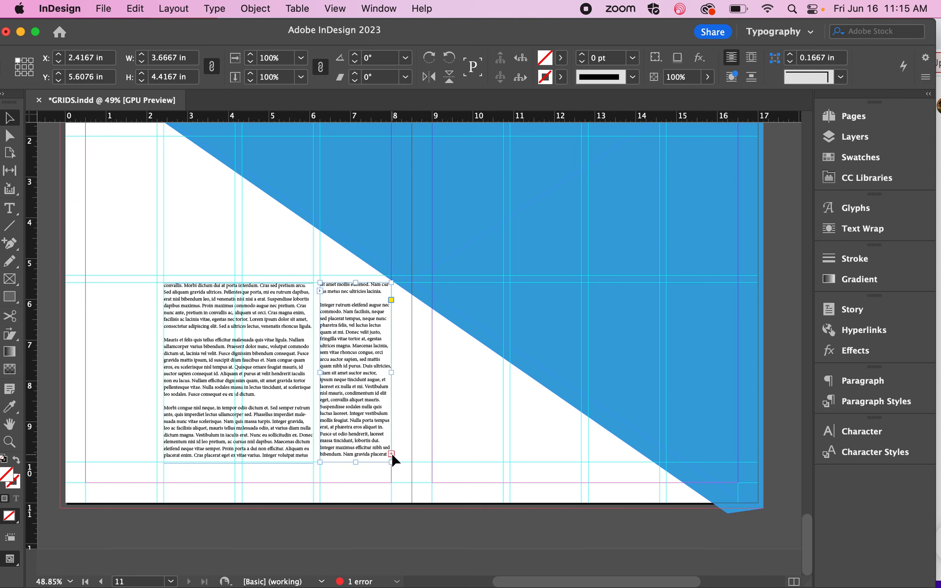
pyautogui.click(391, 454)
pyautogui.hscroll(-1, 407, 482)
pyautogui.scroll(7, 407, 481)
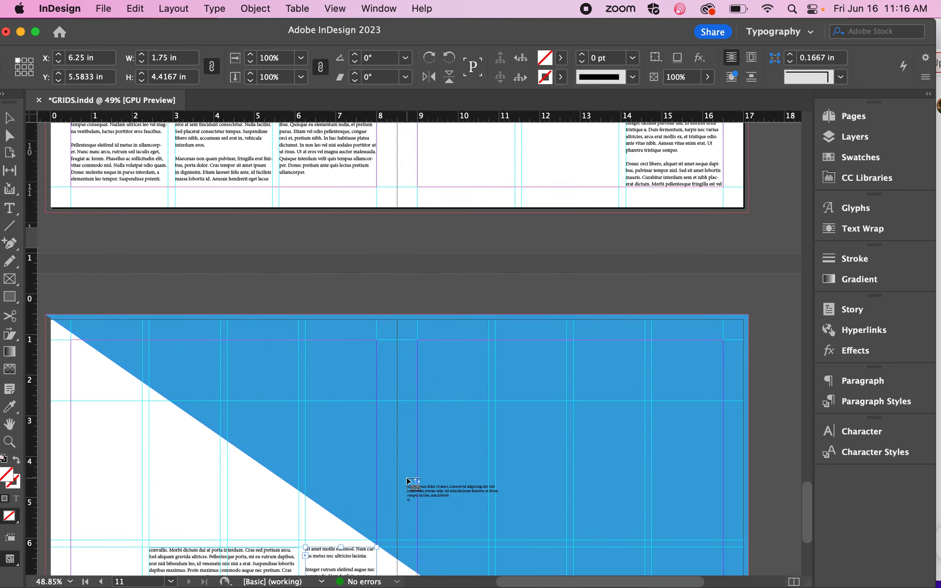
pyautogui.scroll(-7, 408, 481)
pyautogui.click(10, 118)
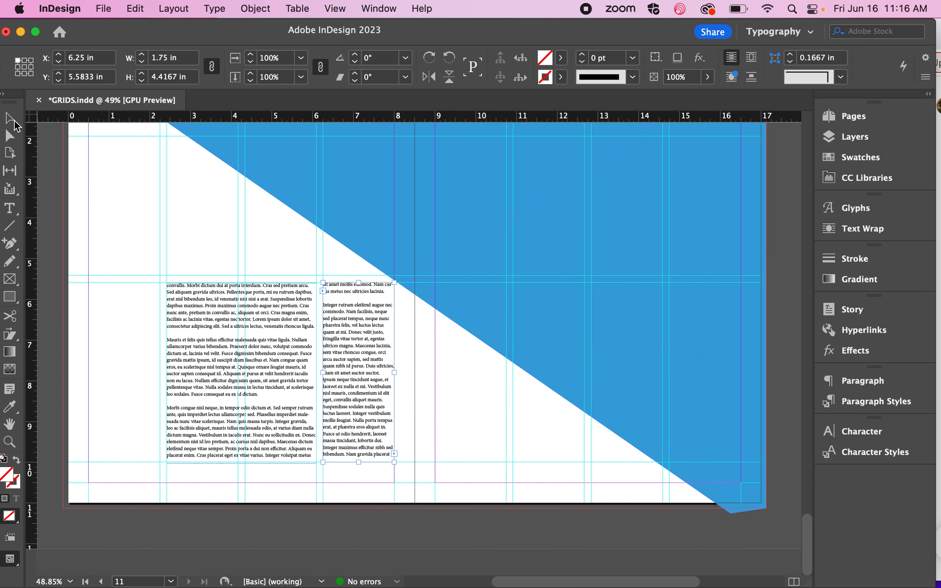
pyautogui.click(453, 429)
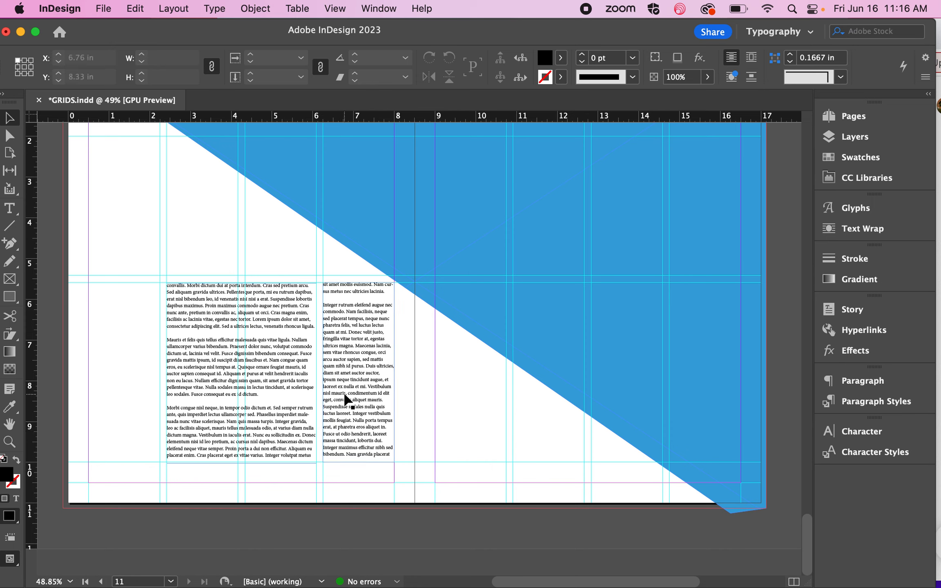
# Compare how the text frames on page 10 and the three-column text frame on page 8 fit their grids.
pyautogui.click(224, 345)
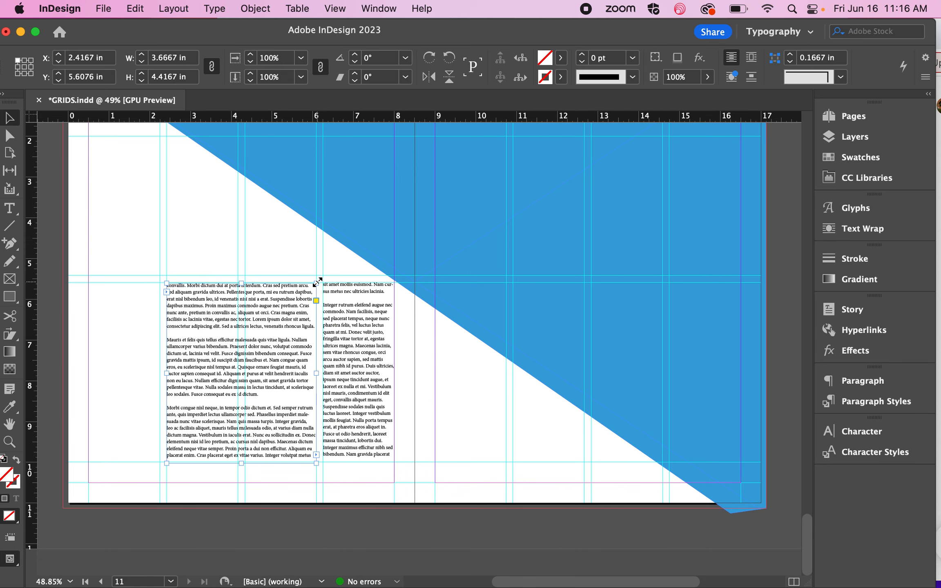
pyautogui.click(361, 372)
pyautogui.click(252, 371)
pyautogui.scroll(15, 252, 373)
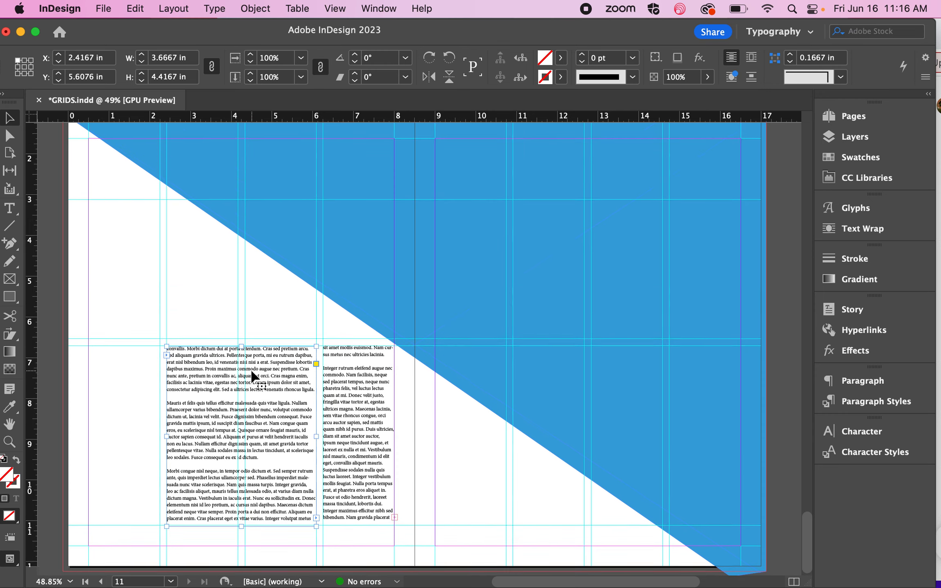
pyautogui.scroll(2, 252, 371)
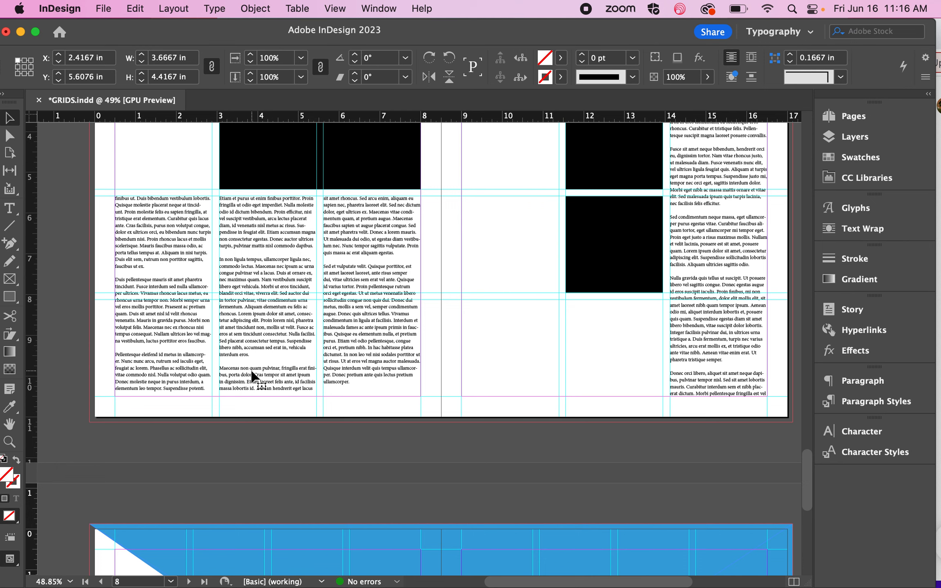
pyautogui.click(252, 266)
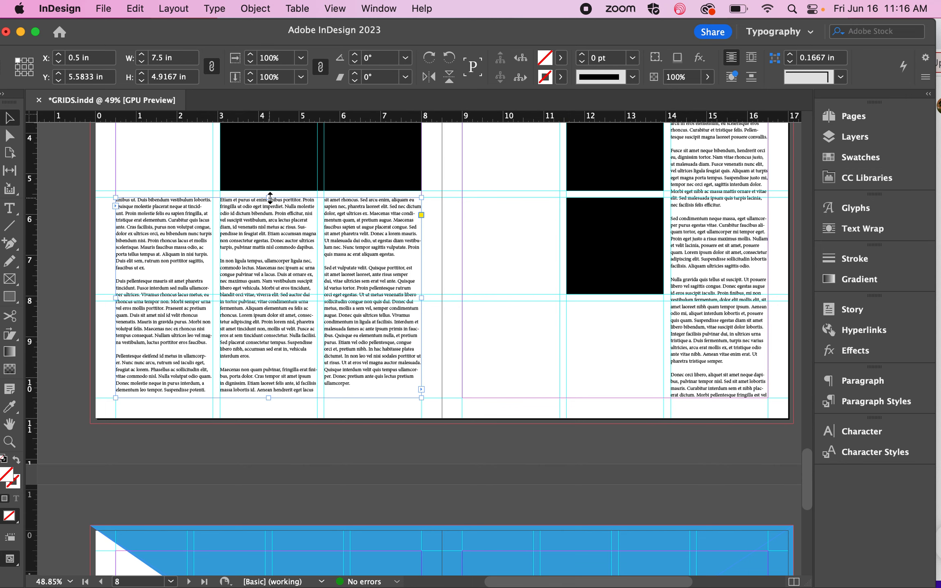
pyautogui.scroll(-10, 273, 252)
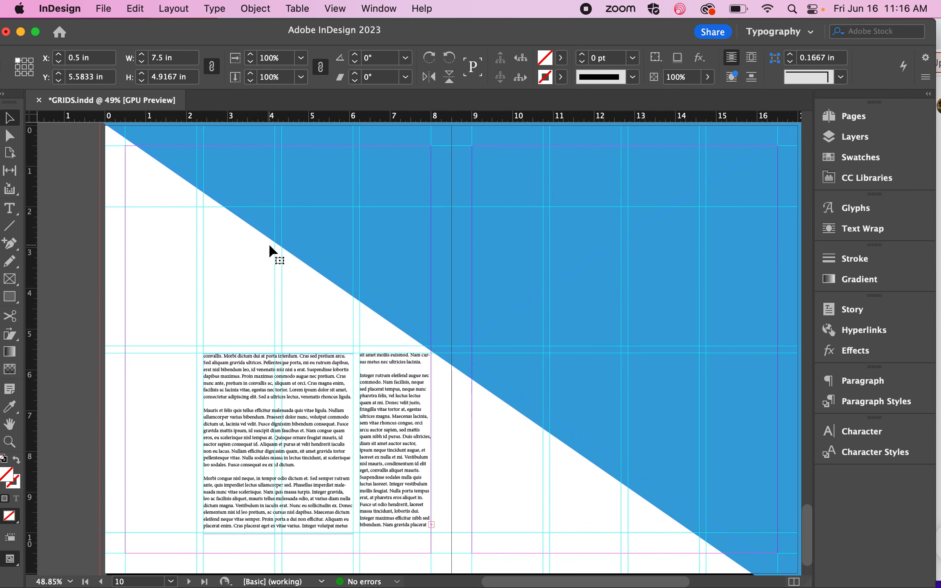
pyautogui.click(382, 449)
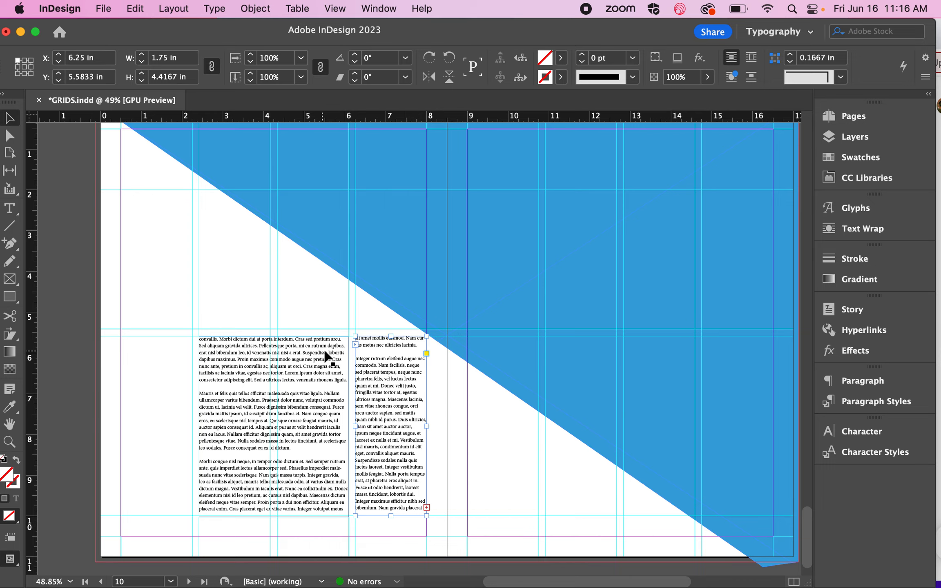
pyautogui.scroll(20, 409, 380)
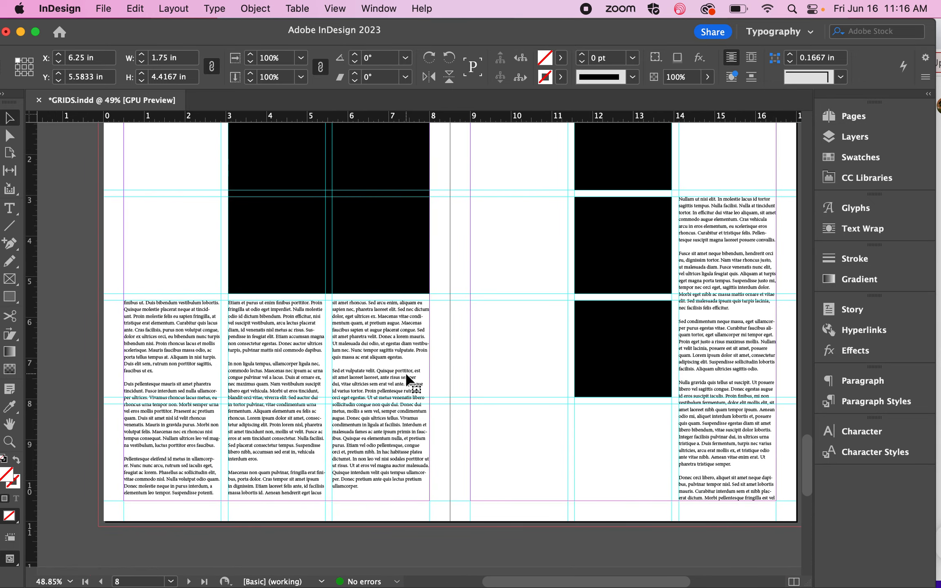
# Try a 0.3125 in column gutter on page 8's three-column text frame in Text Frame Options, with the preview on.
pyautogui.click(409, 380)
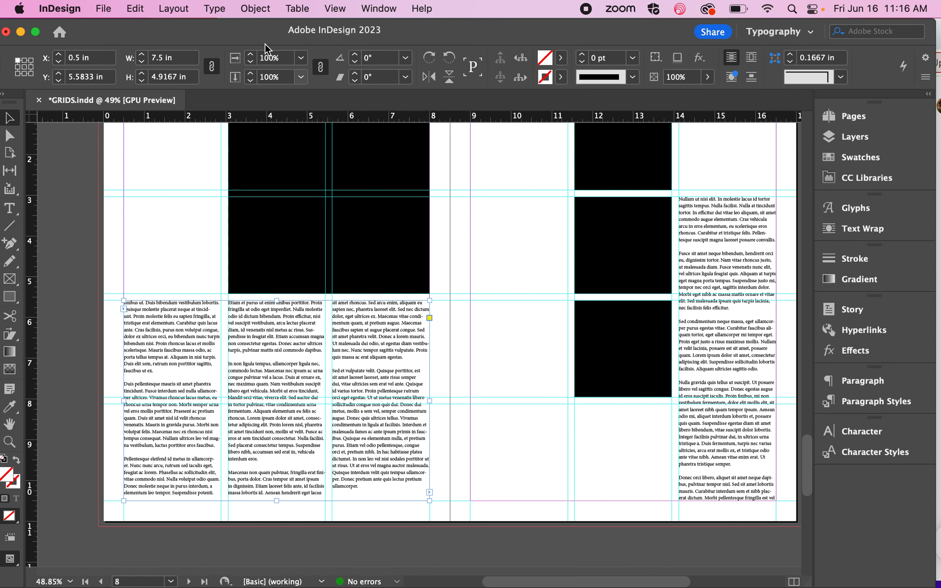
pyautogui.click(255, 9)
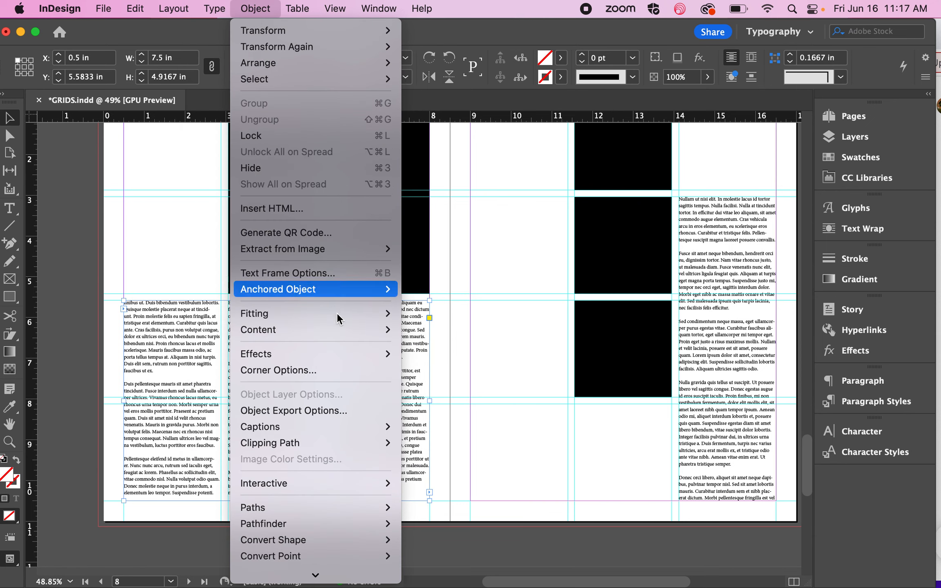
pyautogui.click(505, 255)
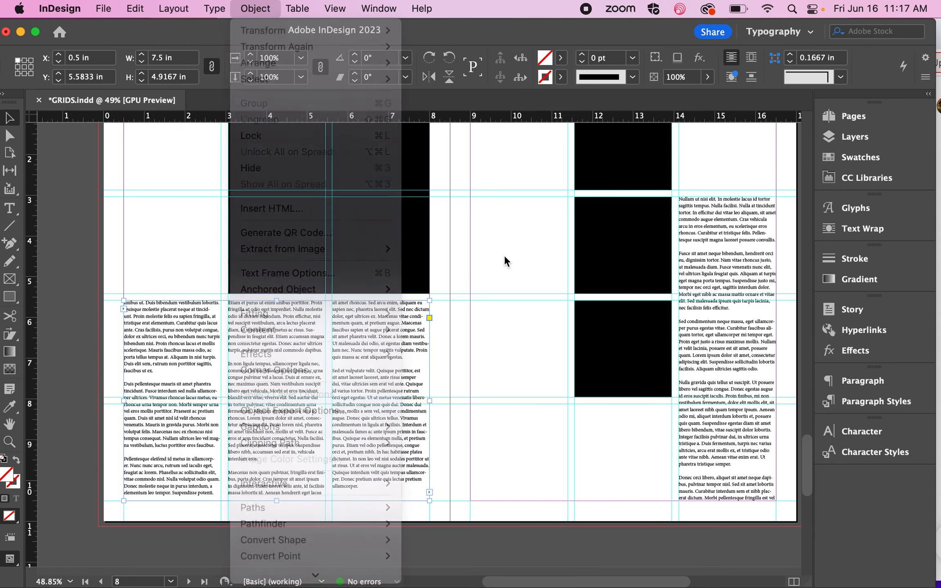
pyautogui.press('super+b')
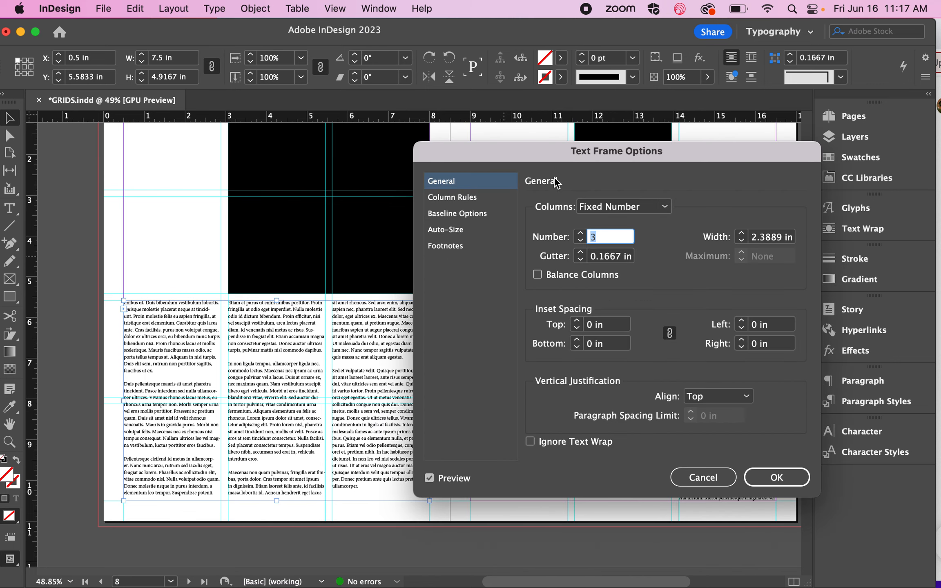
pyautogui.moveTo(565, 140); pyautogui.dragTo(539, 207)
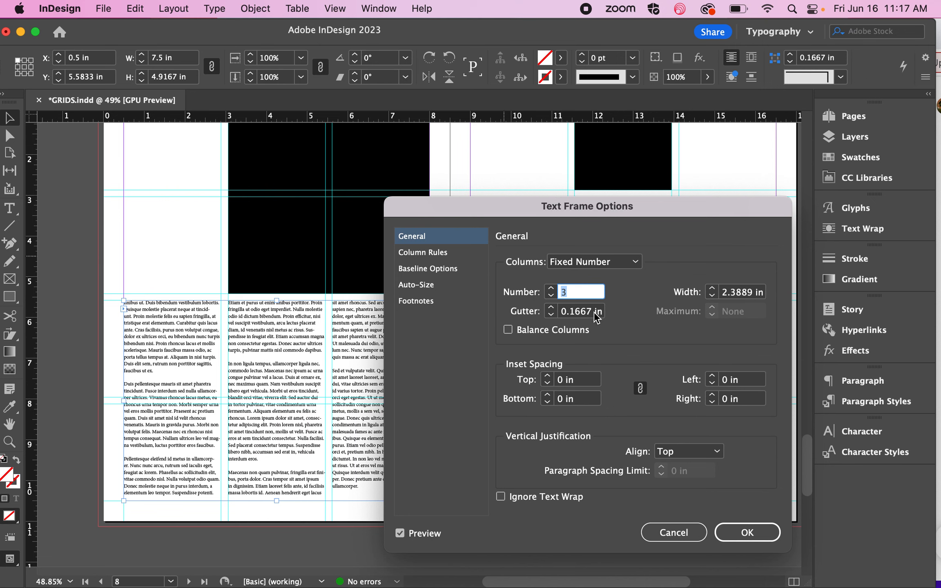
pyautogui.click(552, 308)
pyautogui.click(552, 308)
pyautogui.click(551, 308)
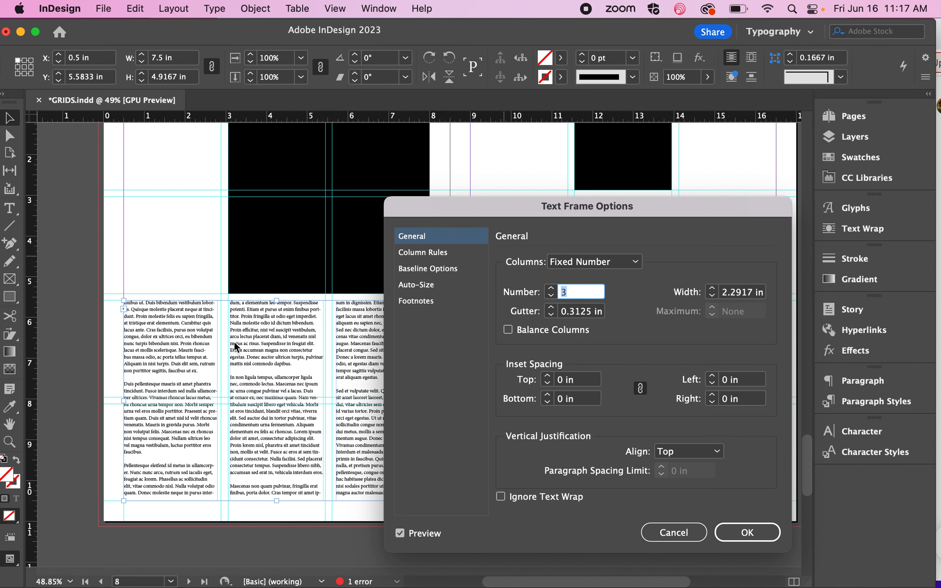
# Preview a narrower gutter and a wider one of 0.5625 in for the three-column frame, and discard the changes.
pyautogui.click(551, 315)
pyautogui.click(550, 314)
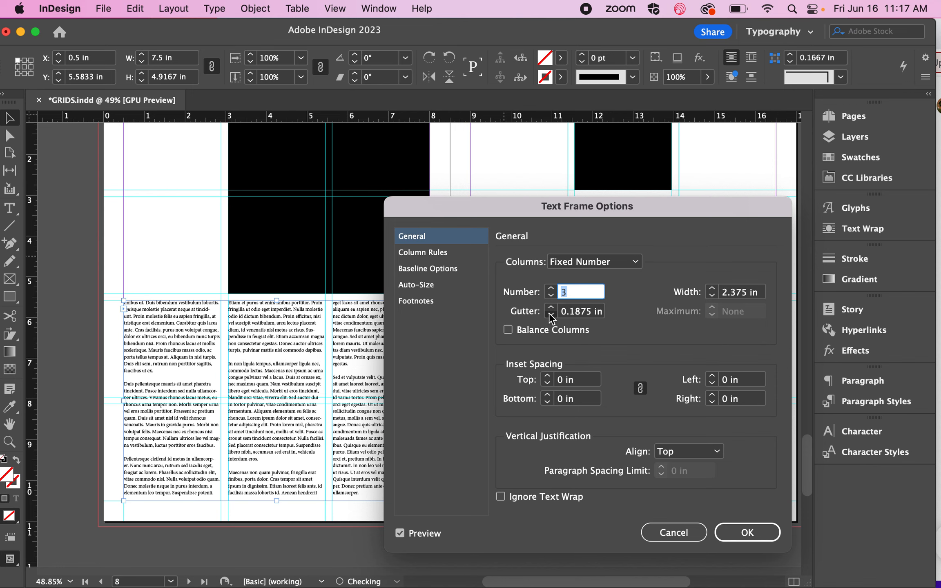
pyautogui.click(550, 315)
pyautogui.click(552, 308)
pyautogui.click(551, 308)
pyautogui.click(552, 308)
pyautogui.click(551, 308)
pyautogui.click(551, 308)
pyautogui.click(551, 309)
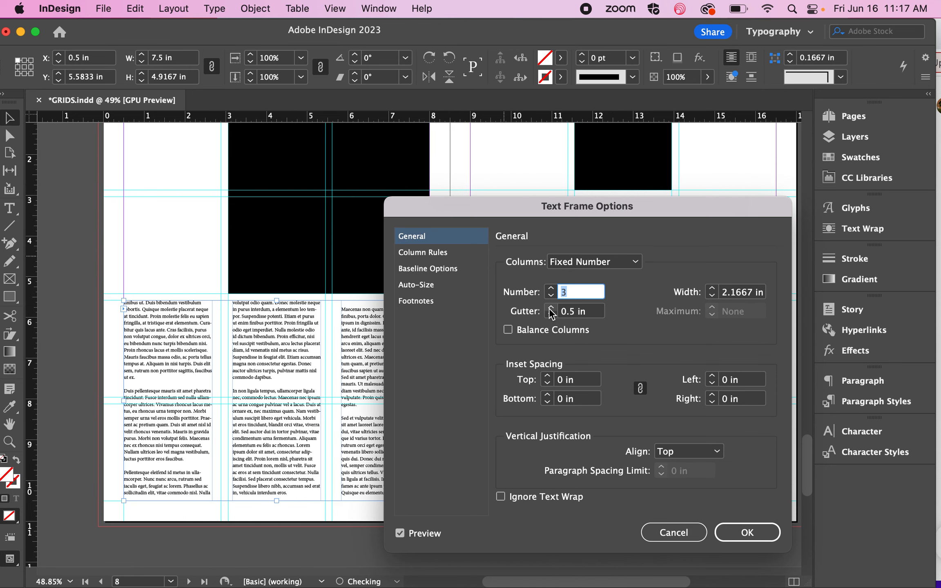
pyautogui.click(550, 308)
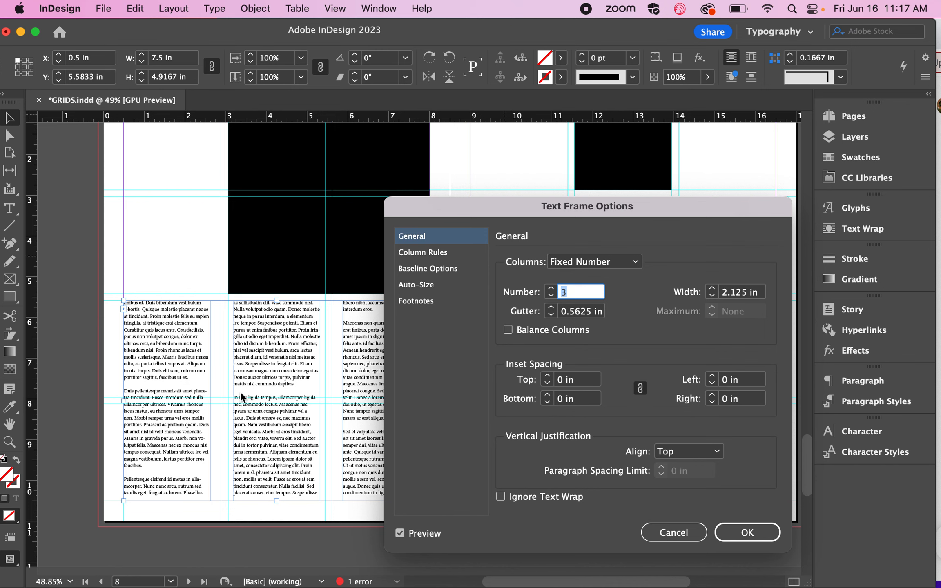
pyautogui.click(673, 532)
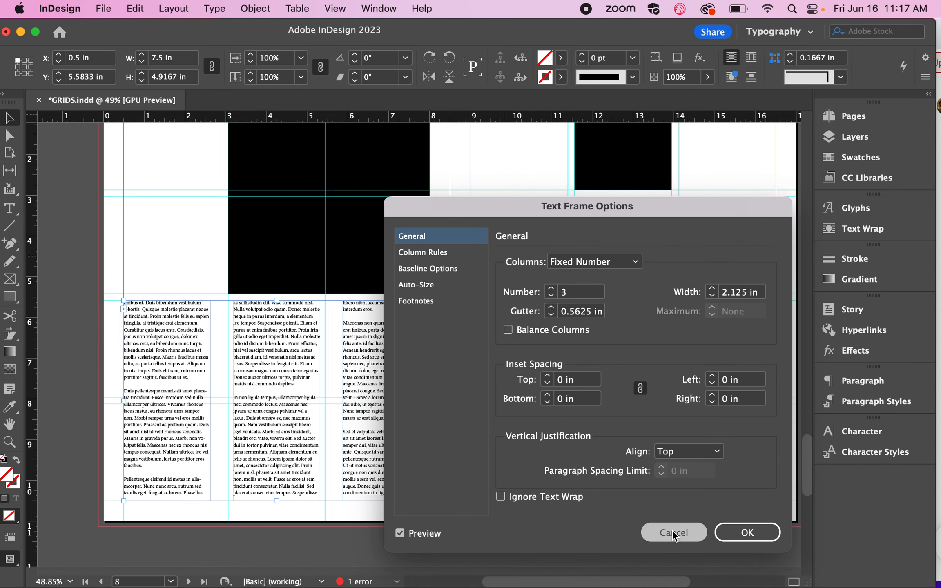